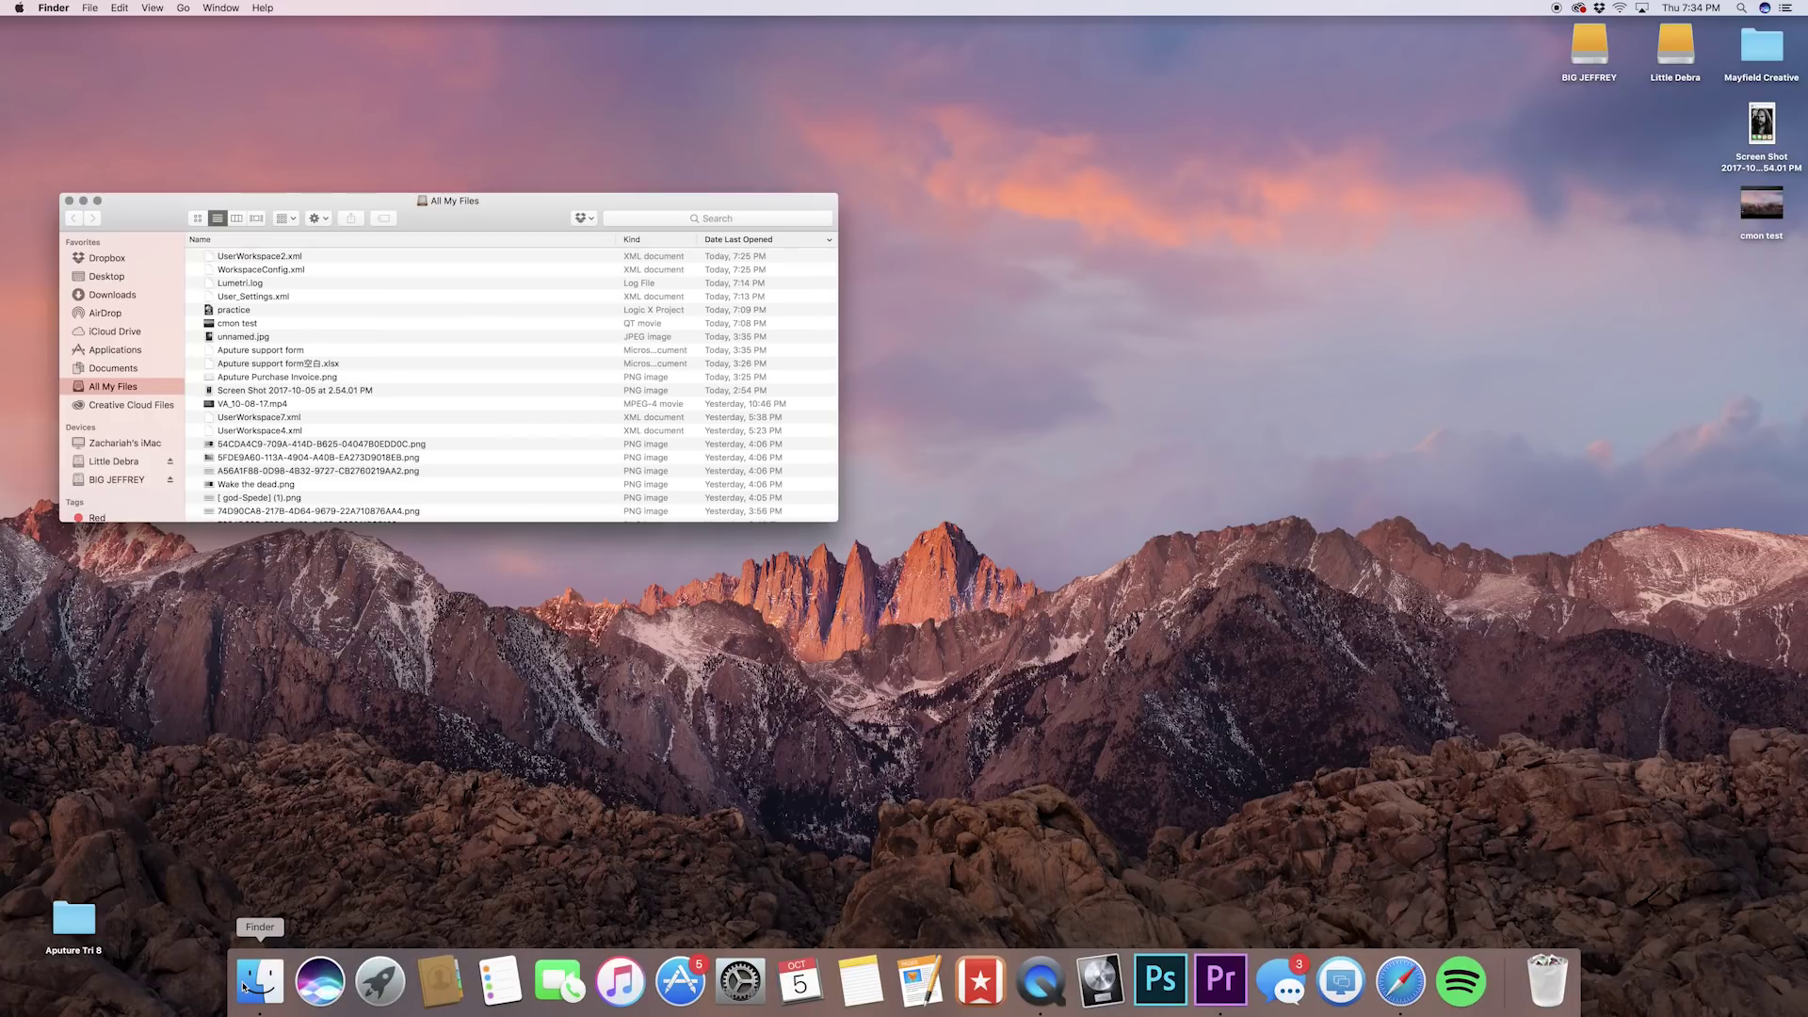
Step: Open the Amanda & Levi folder on Little Debra and browse the GH4 footage
left_click(106, 462)
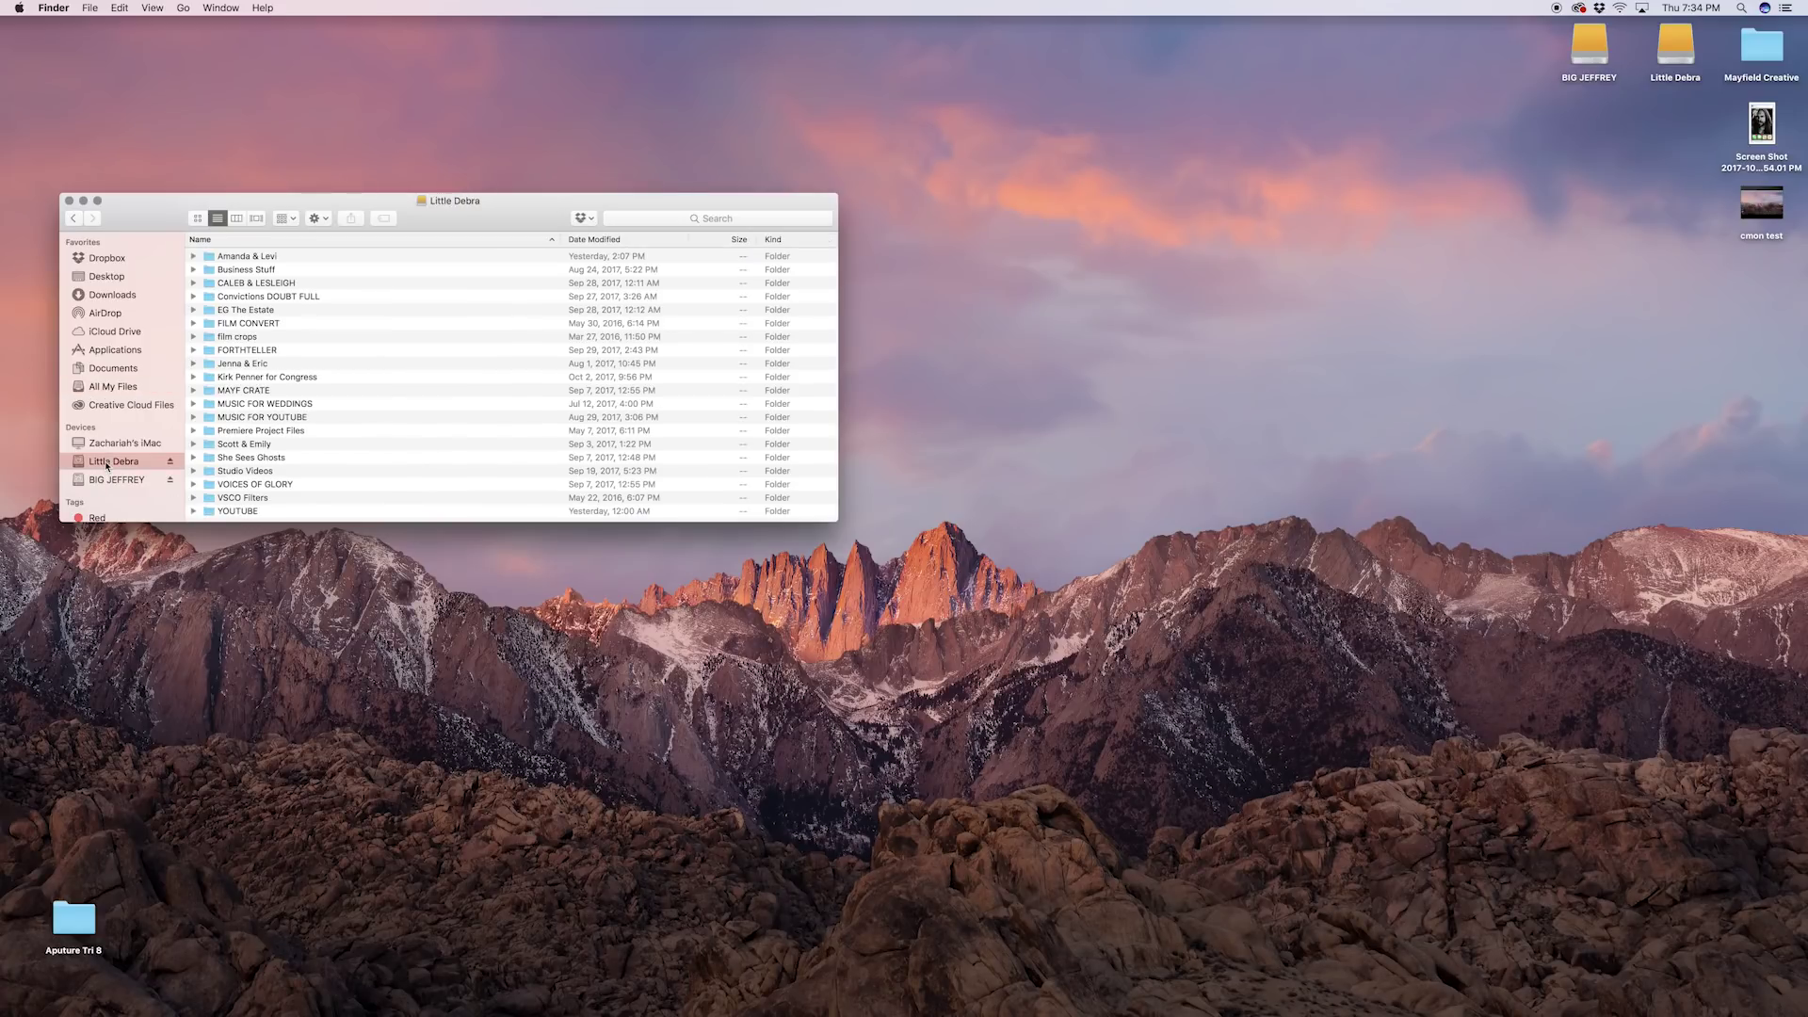
double_click(267, 260)
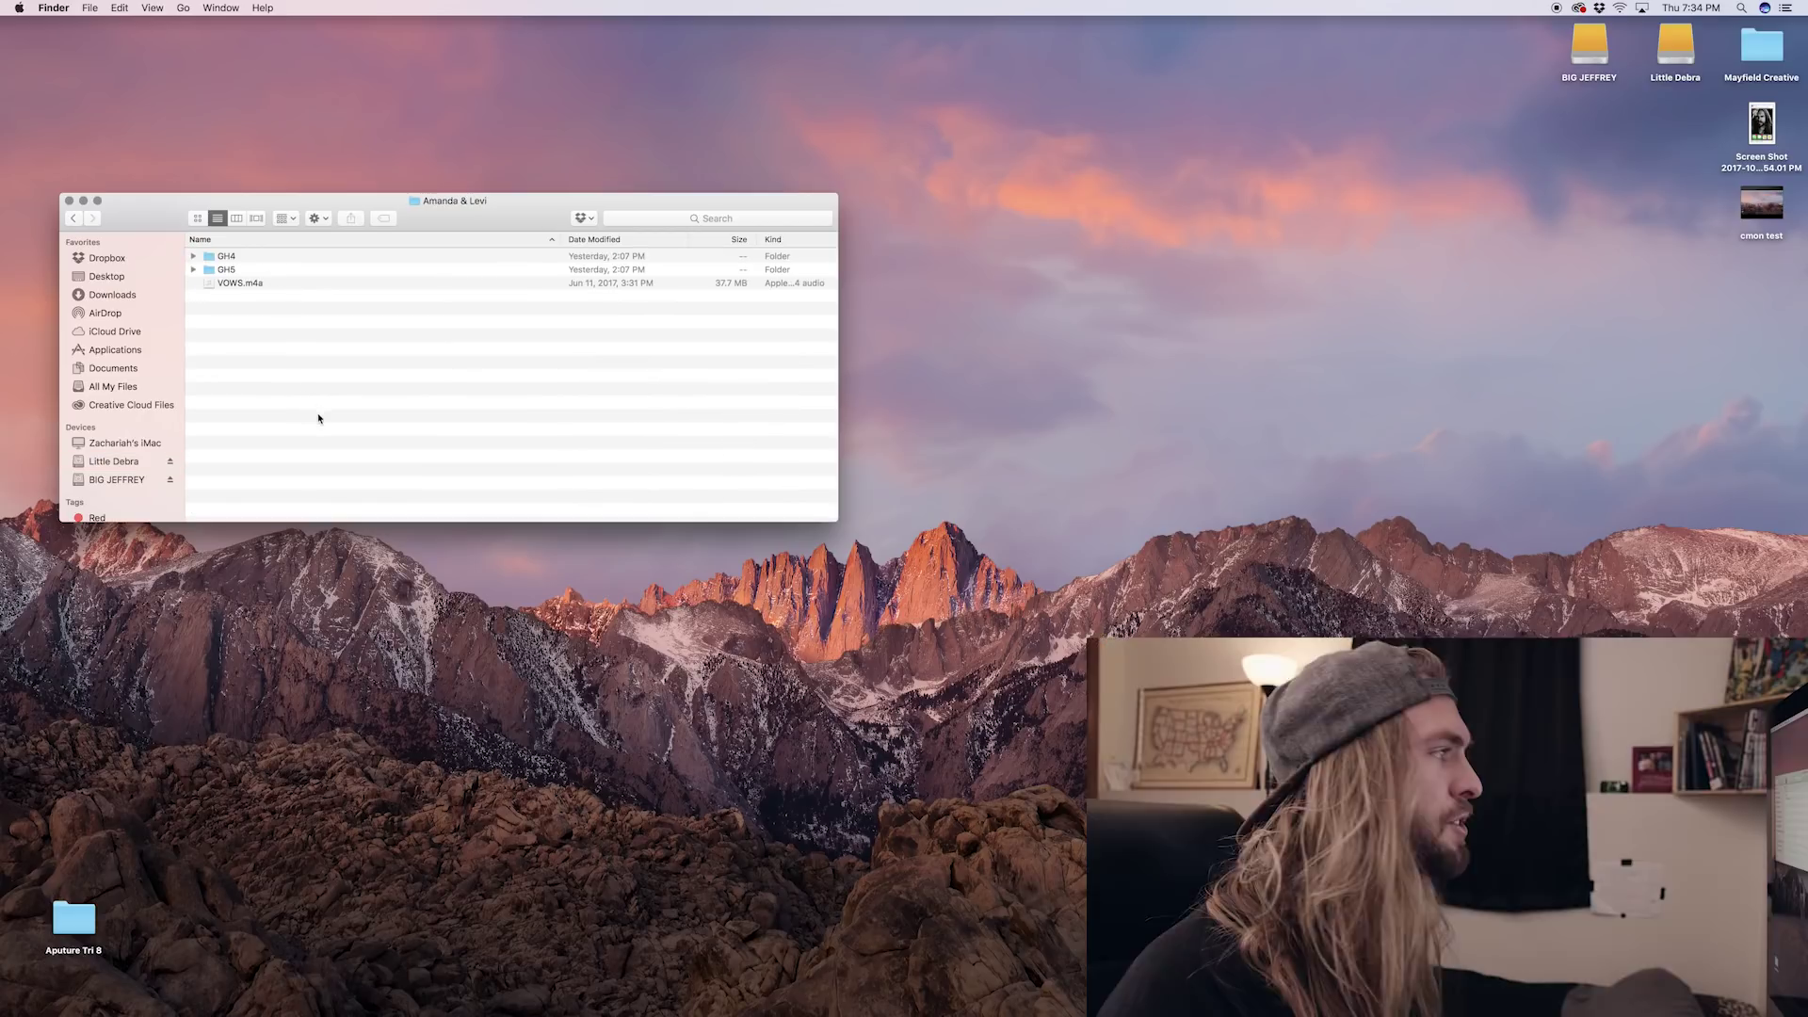
left_click(237, 257)
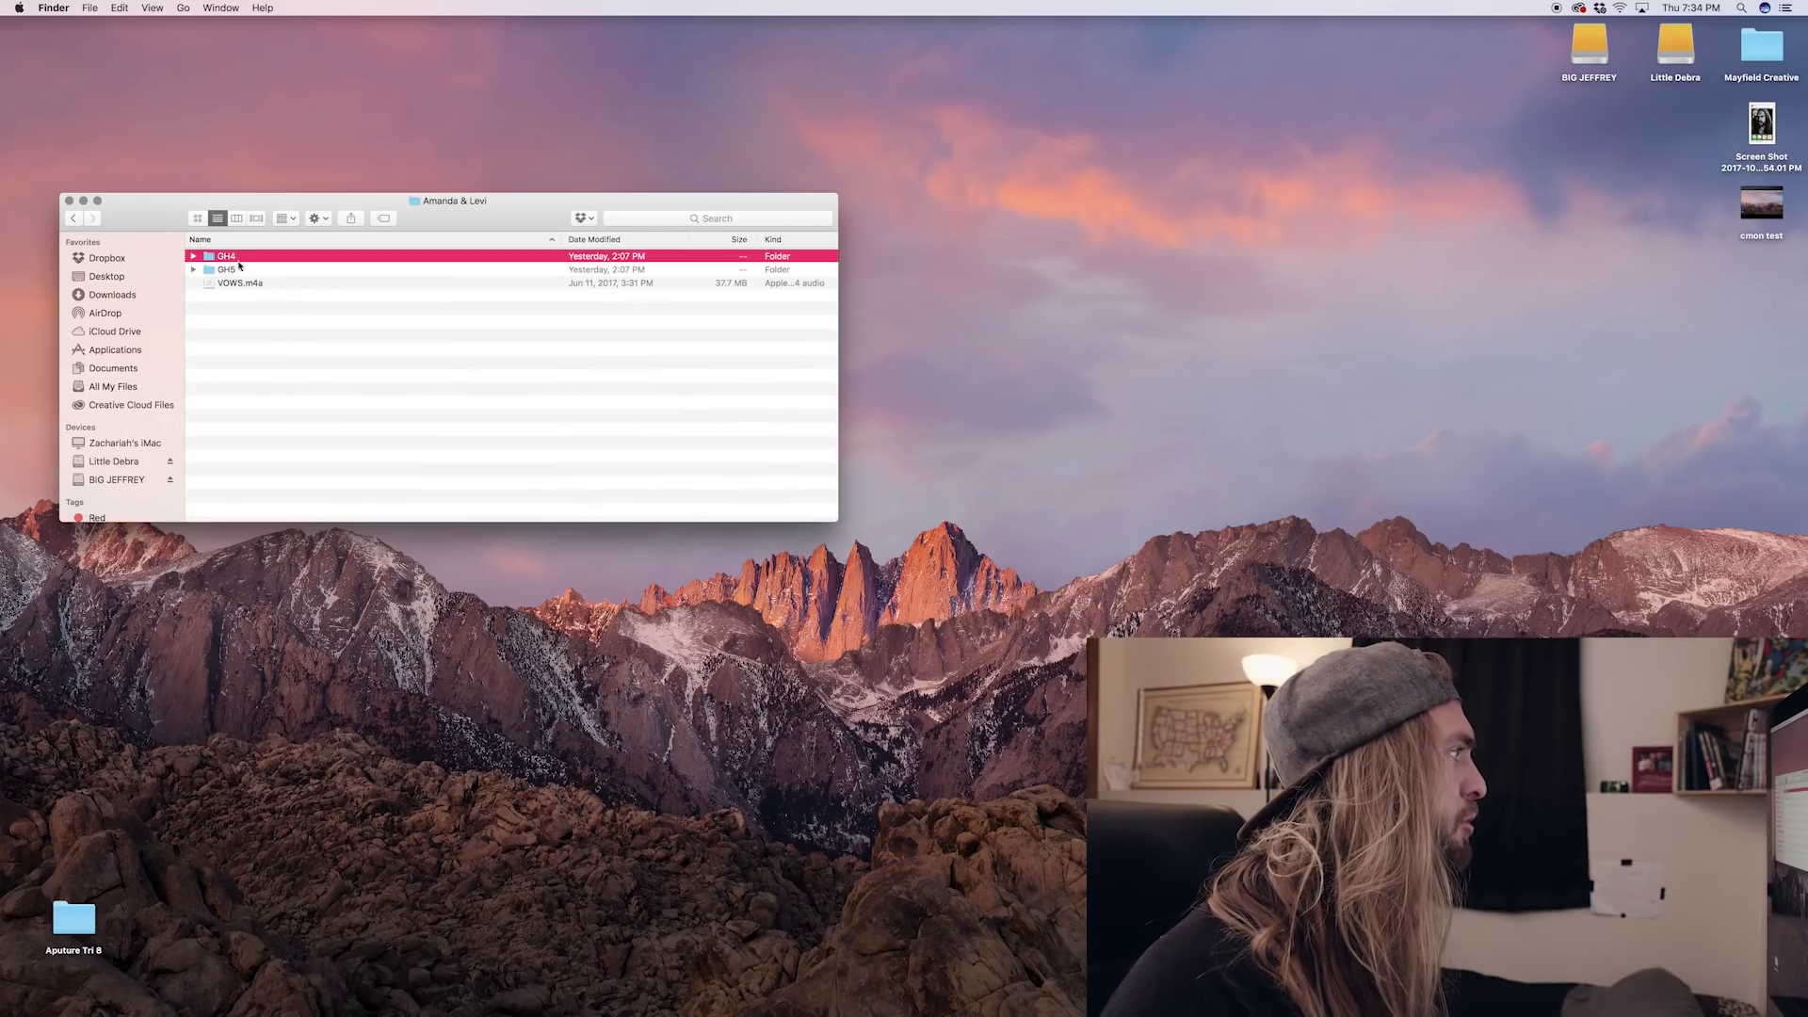
left_click(241, 271)
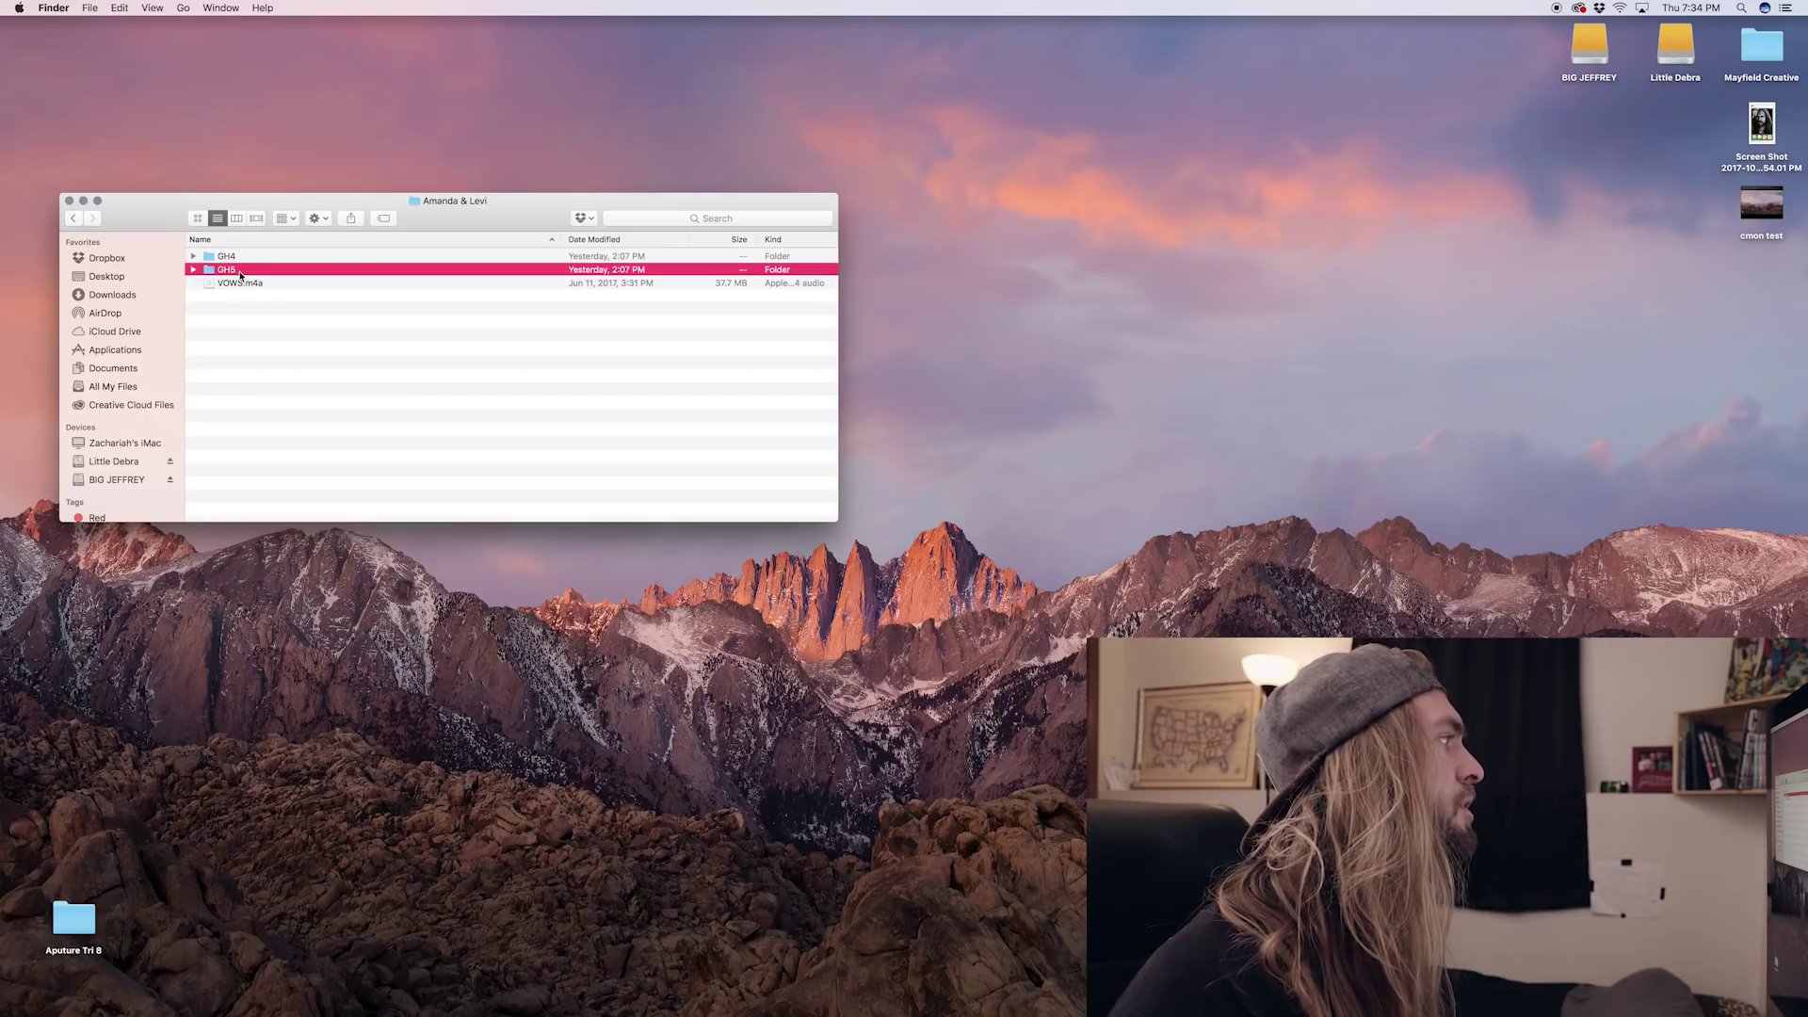
double_click(242, 257)
scroll(271, 301, "down", 10)
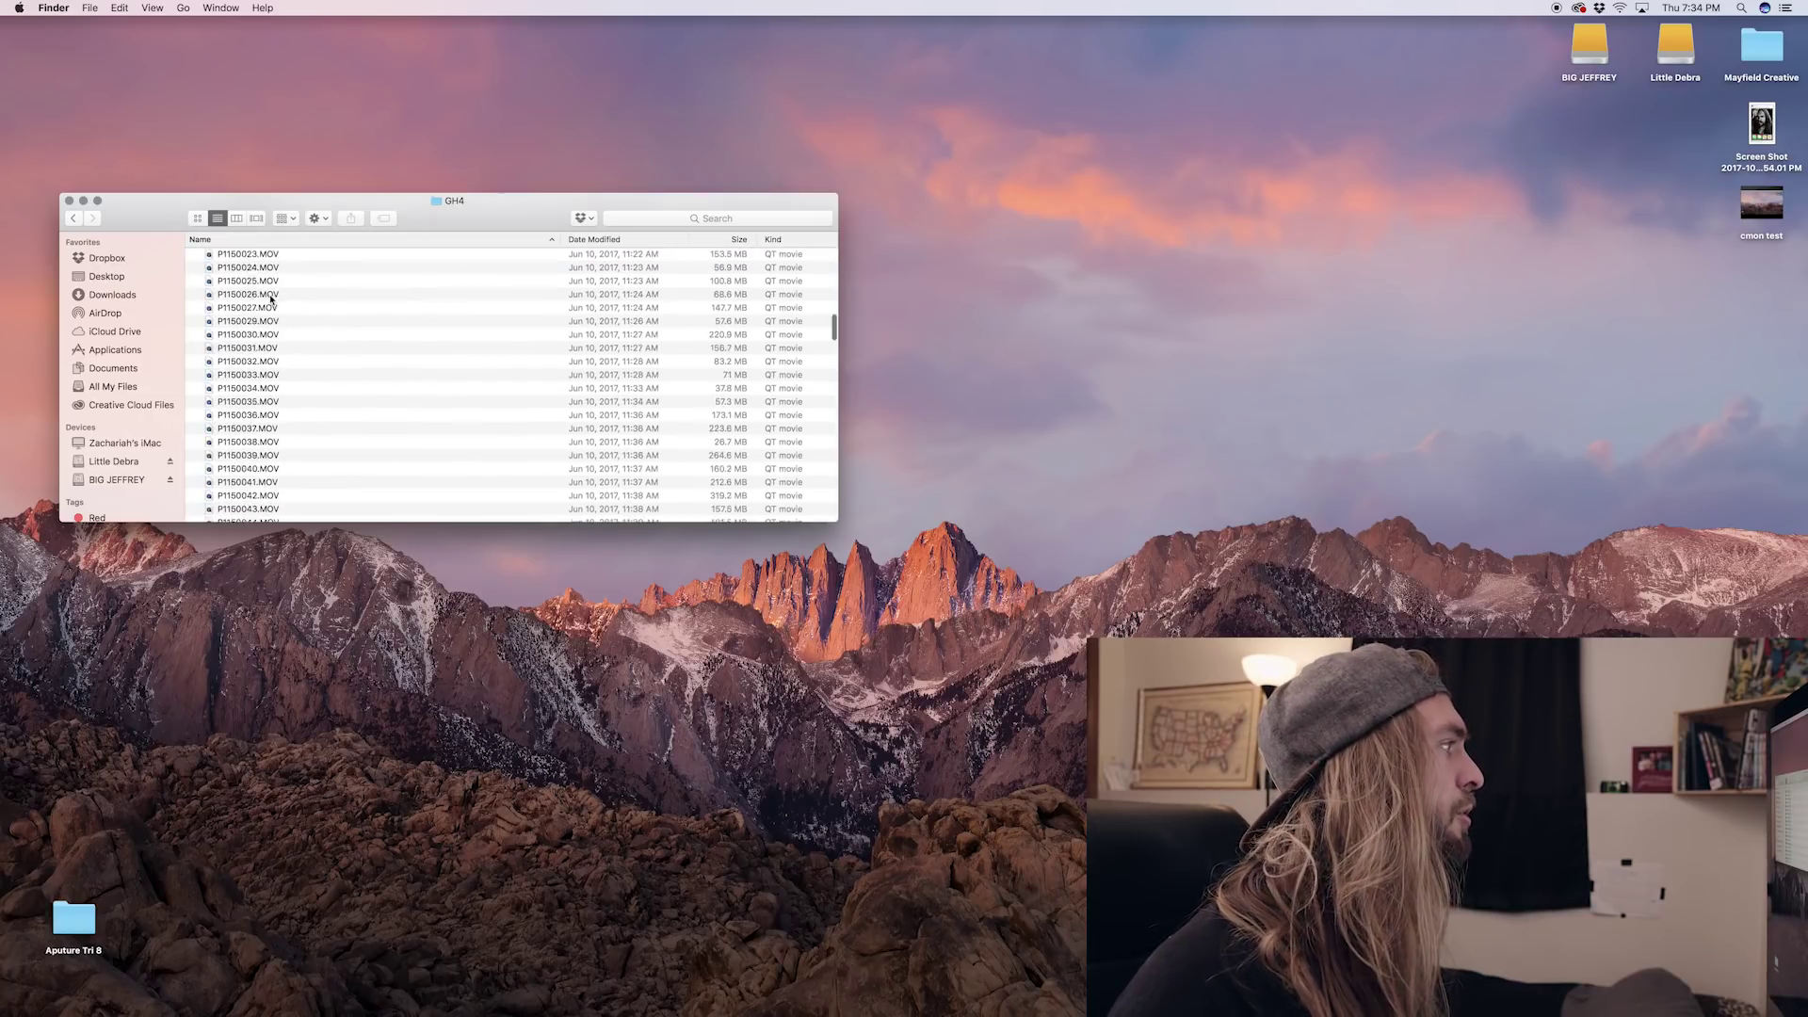
scroll(271, 302, "up", 15)
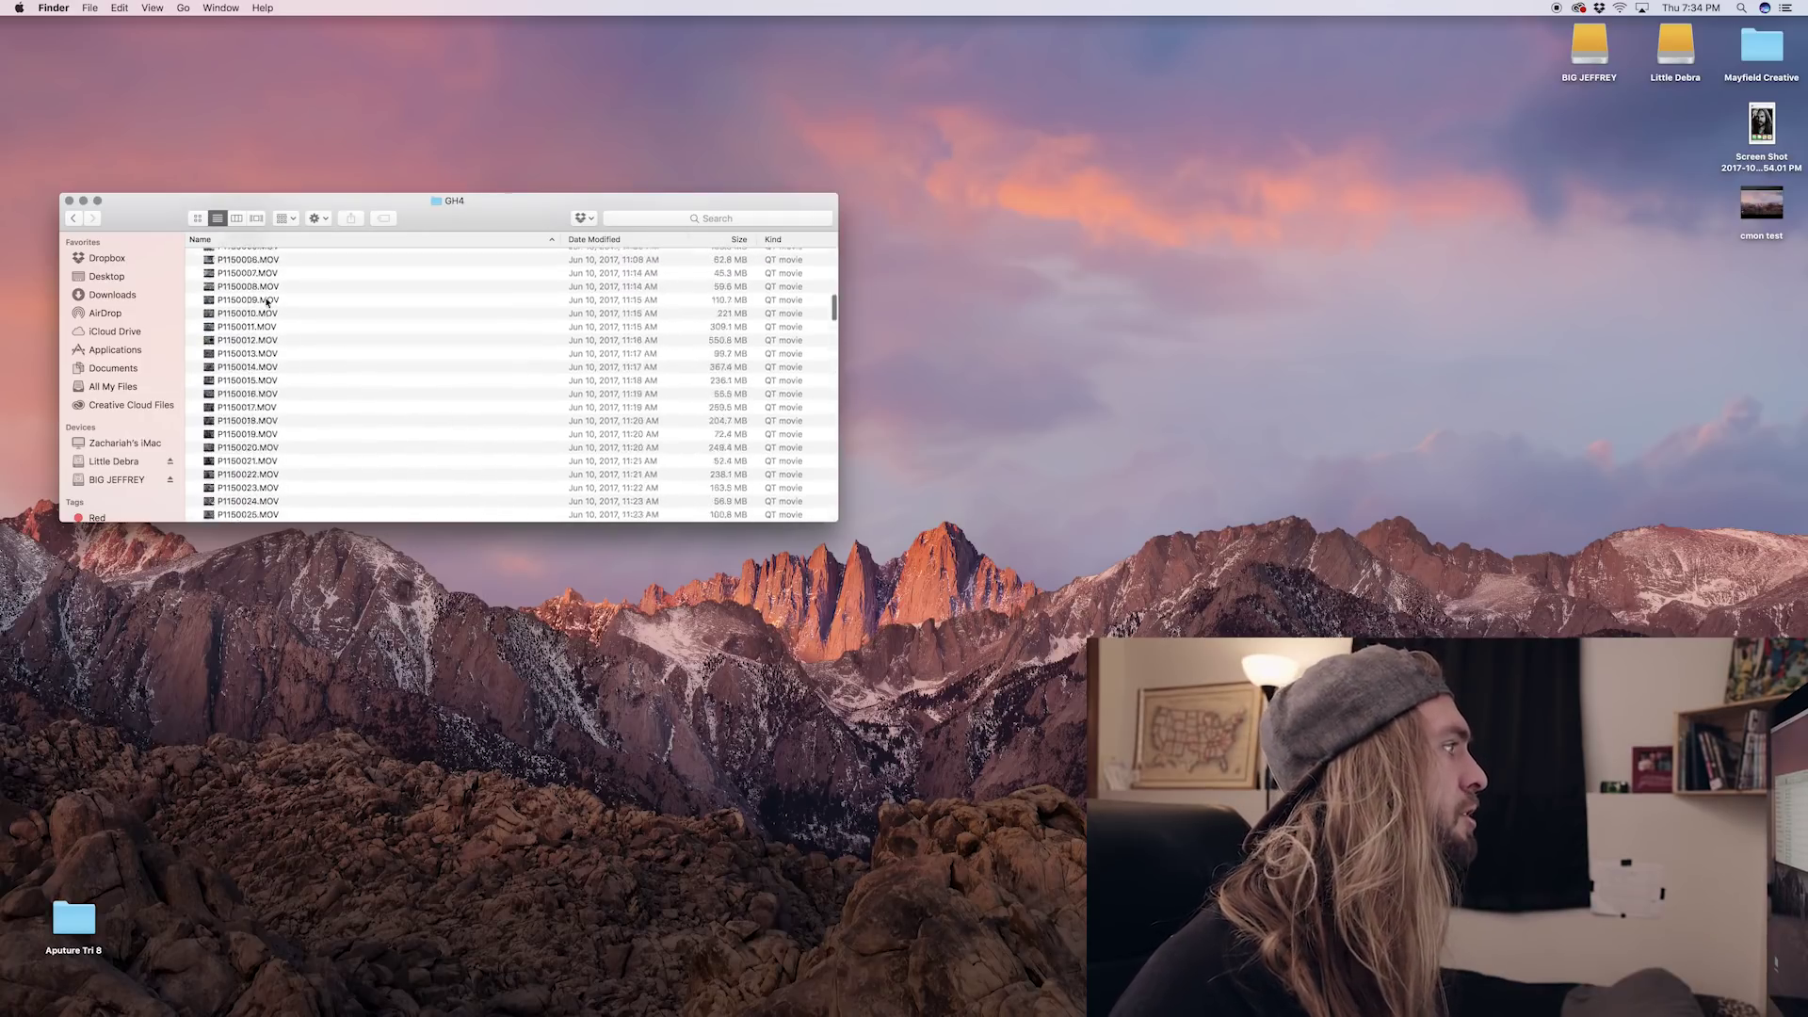
Step: Browse the GH5 clips, selecting P1044562.MOV, then return to the Little Debra drive
left_click(77, 222)
double_click(247, 270)
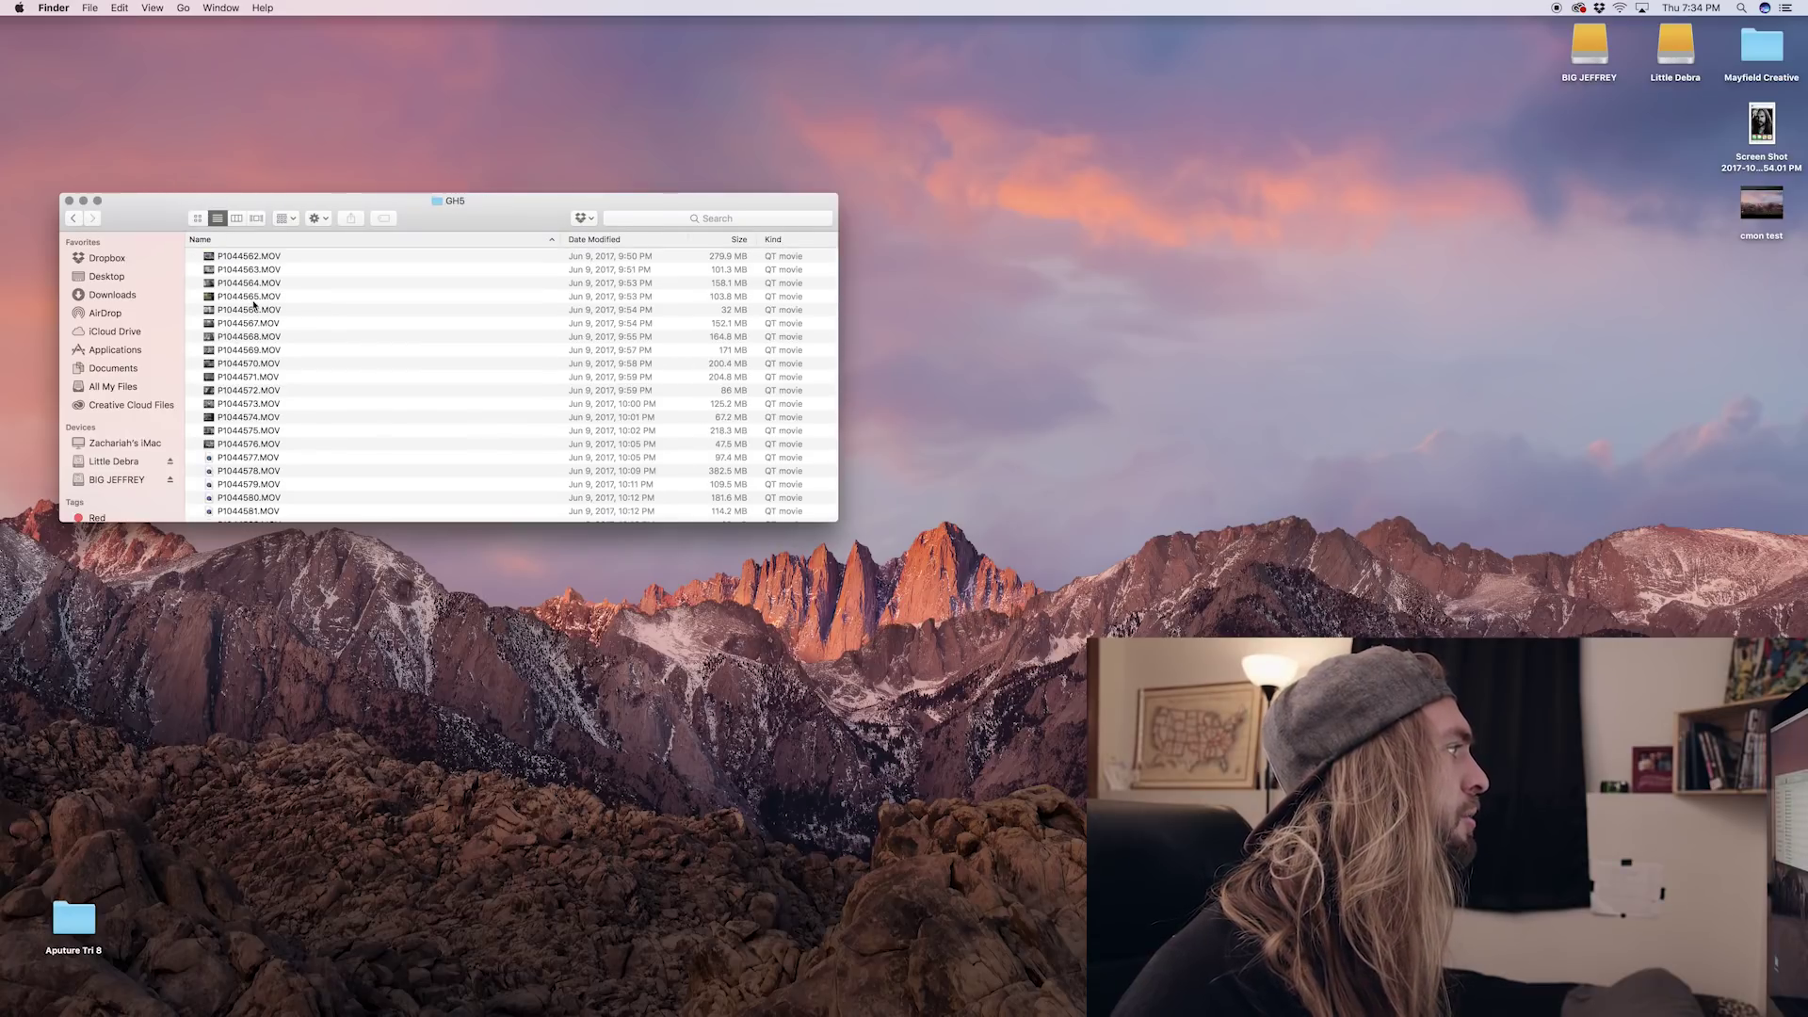
scroll(262, 306, "up", 10)
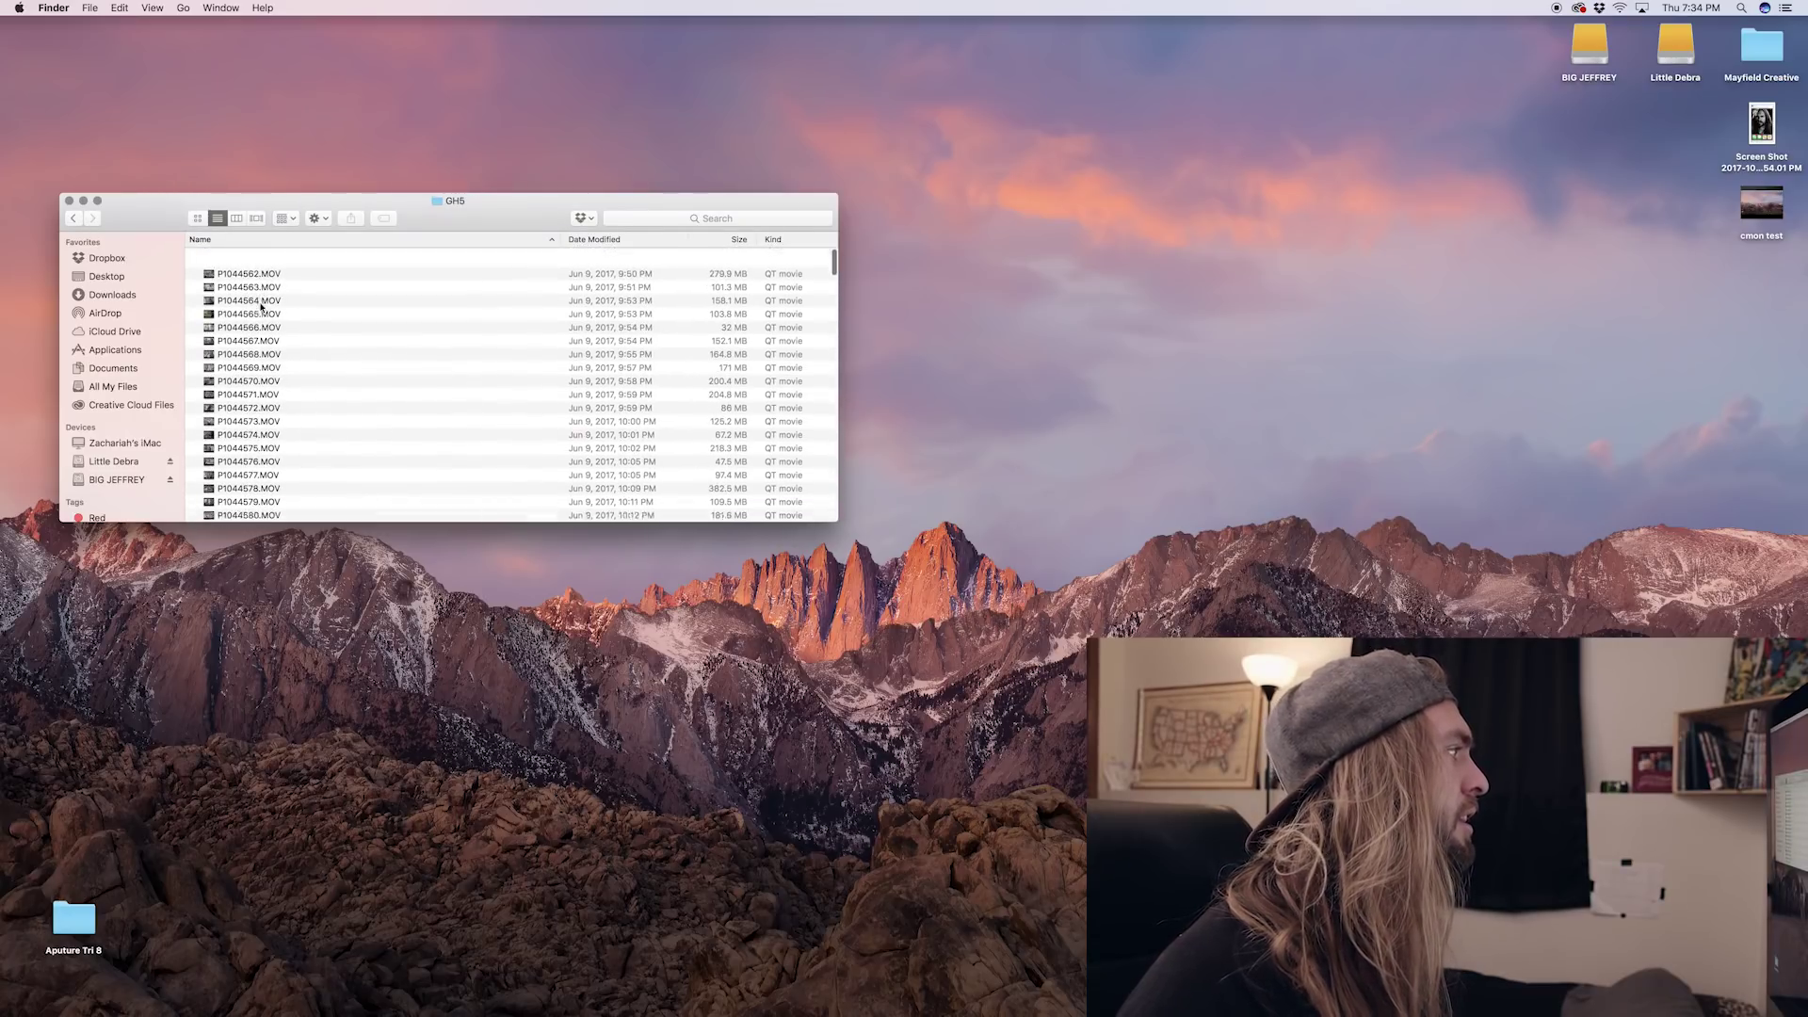
left_click(253, 258)
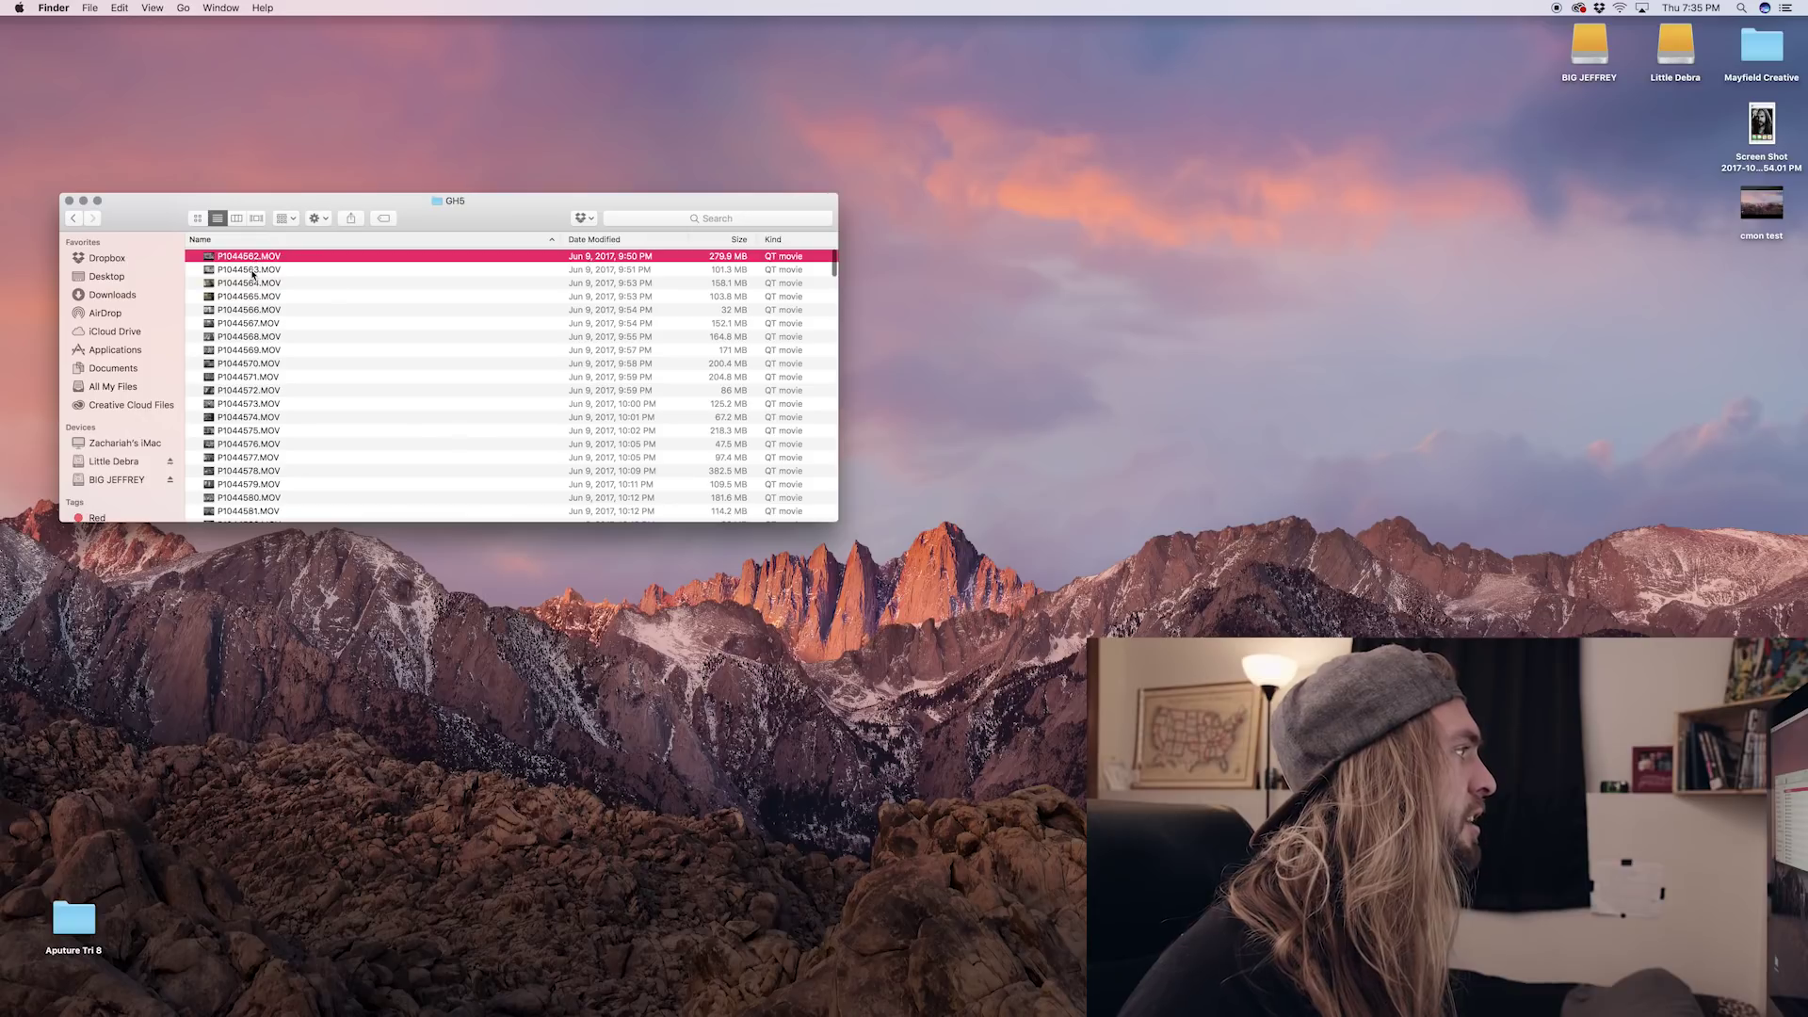
left_click(113, 462)
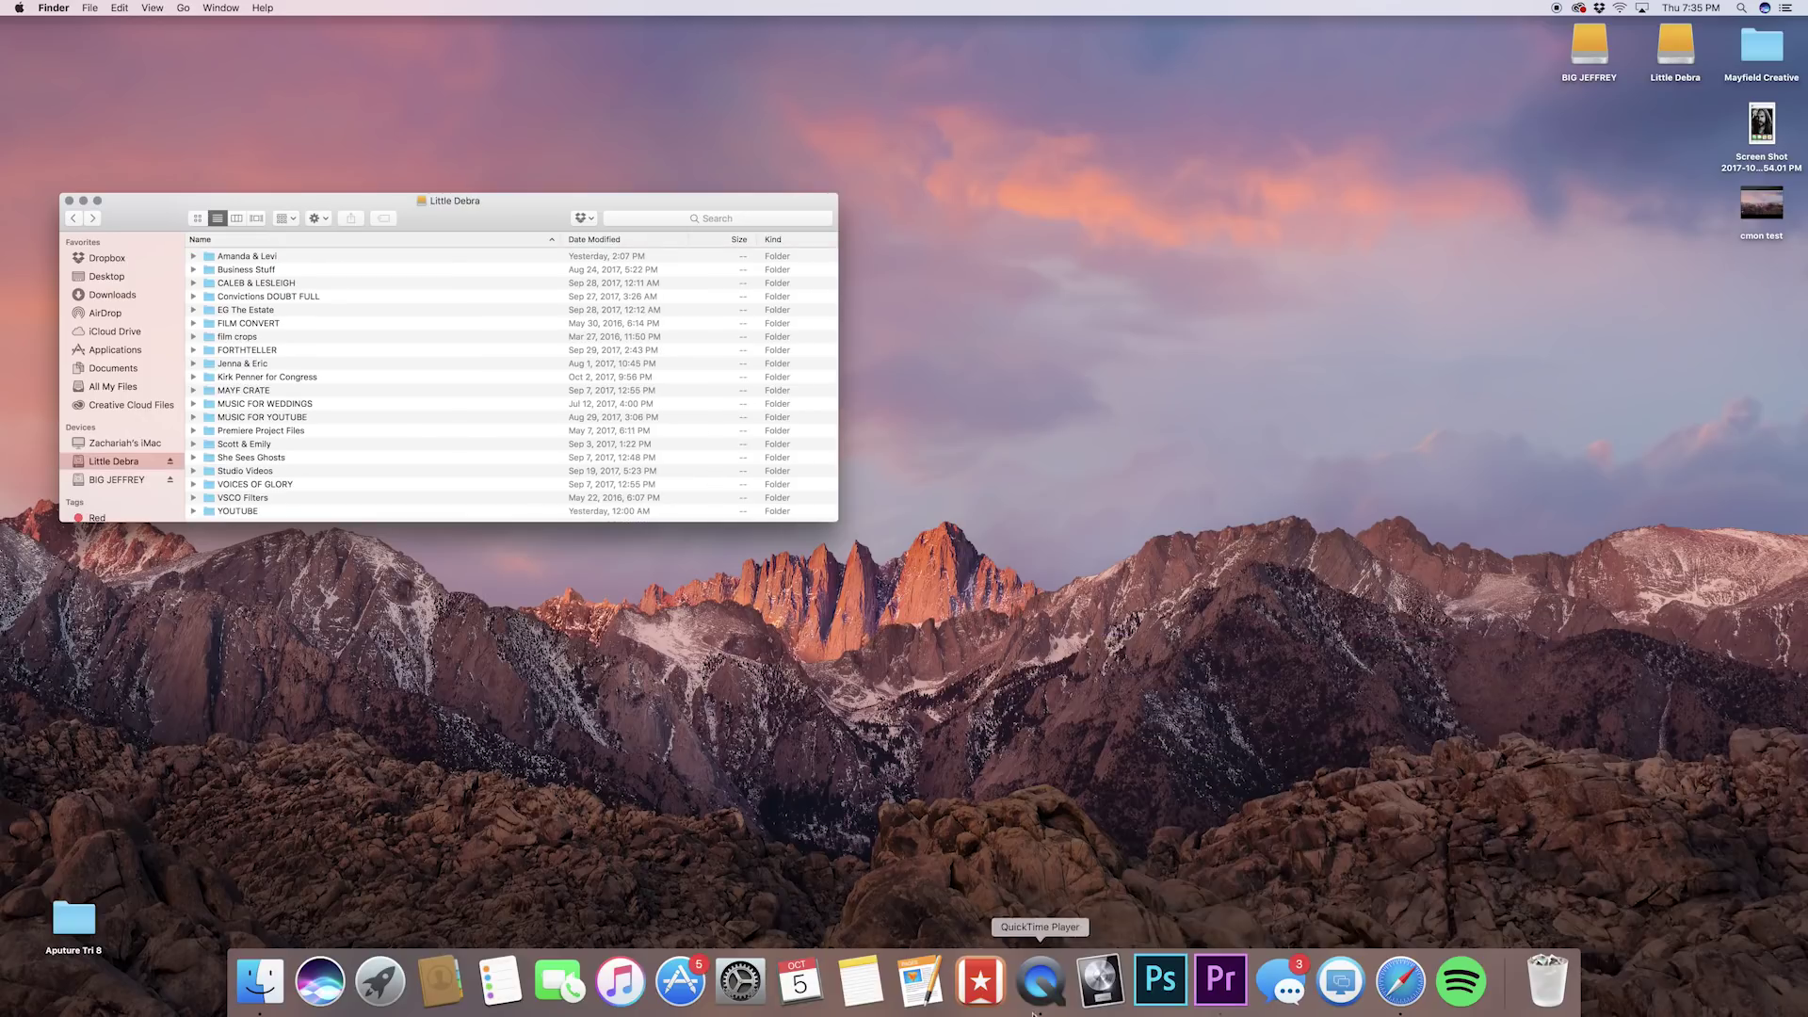
Step: Create a new Premiere Pro project named 'WEDDING EDIT SUPA FAST YO'
left_click(1221, 979)
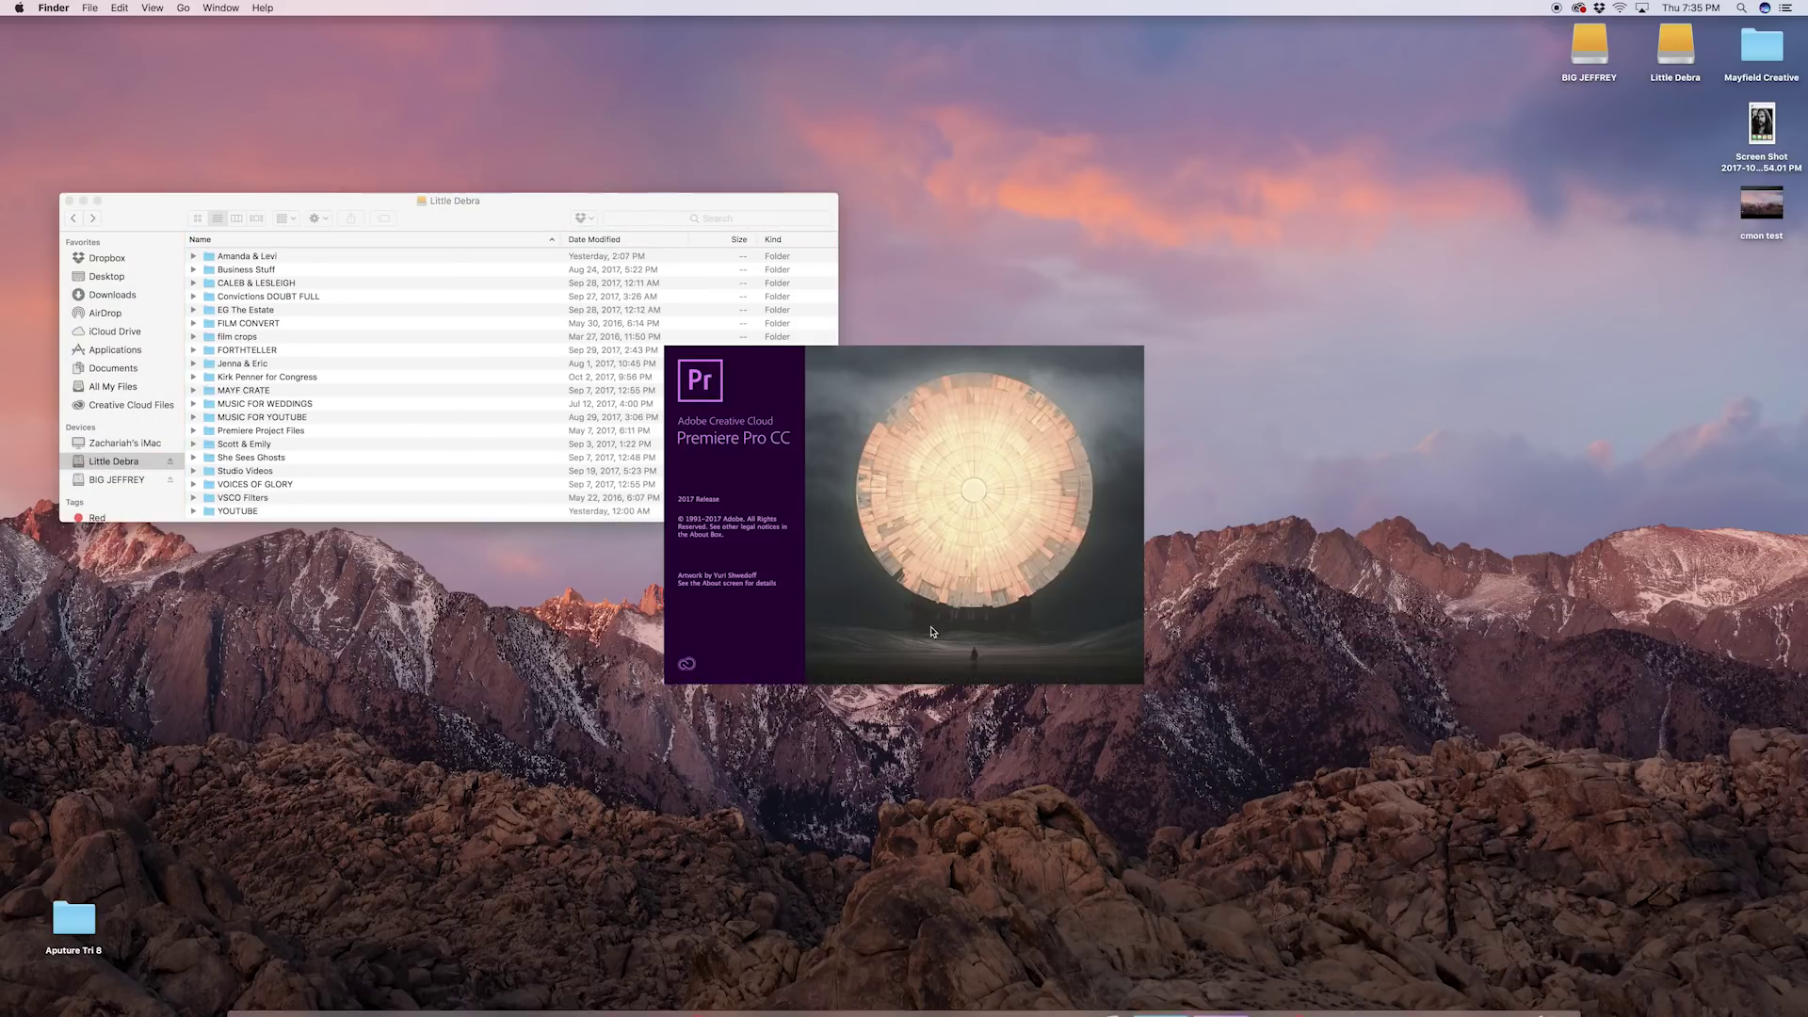
left_click(285, 369)
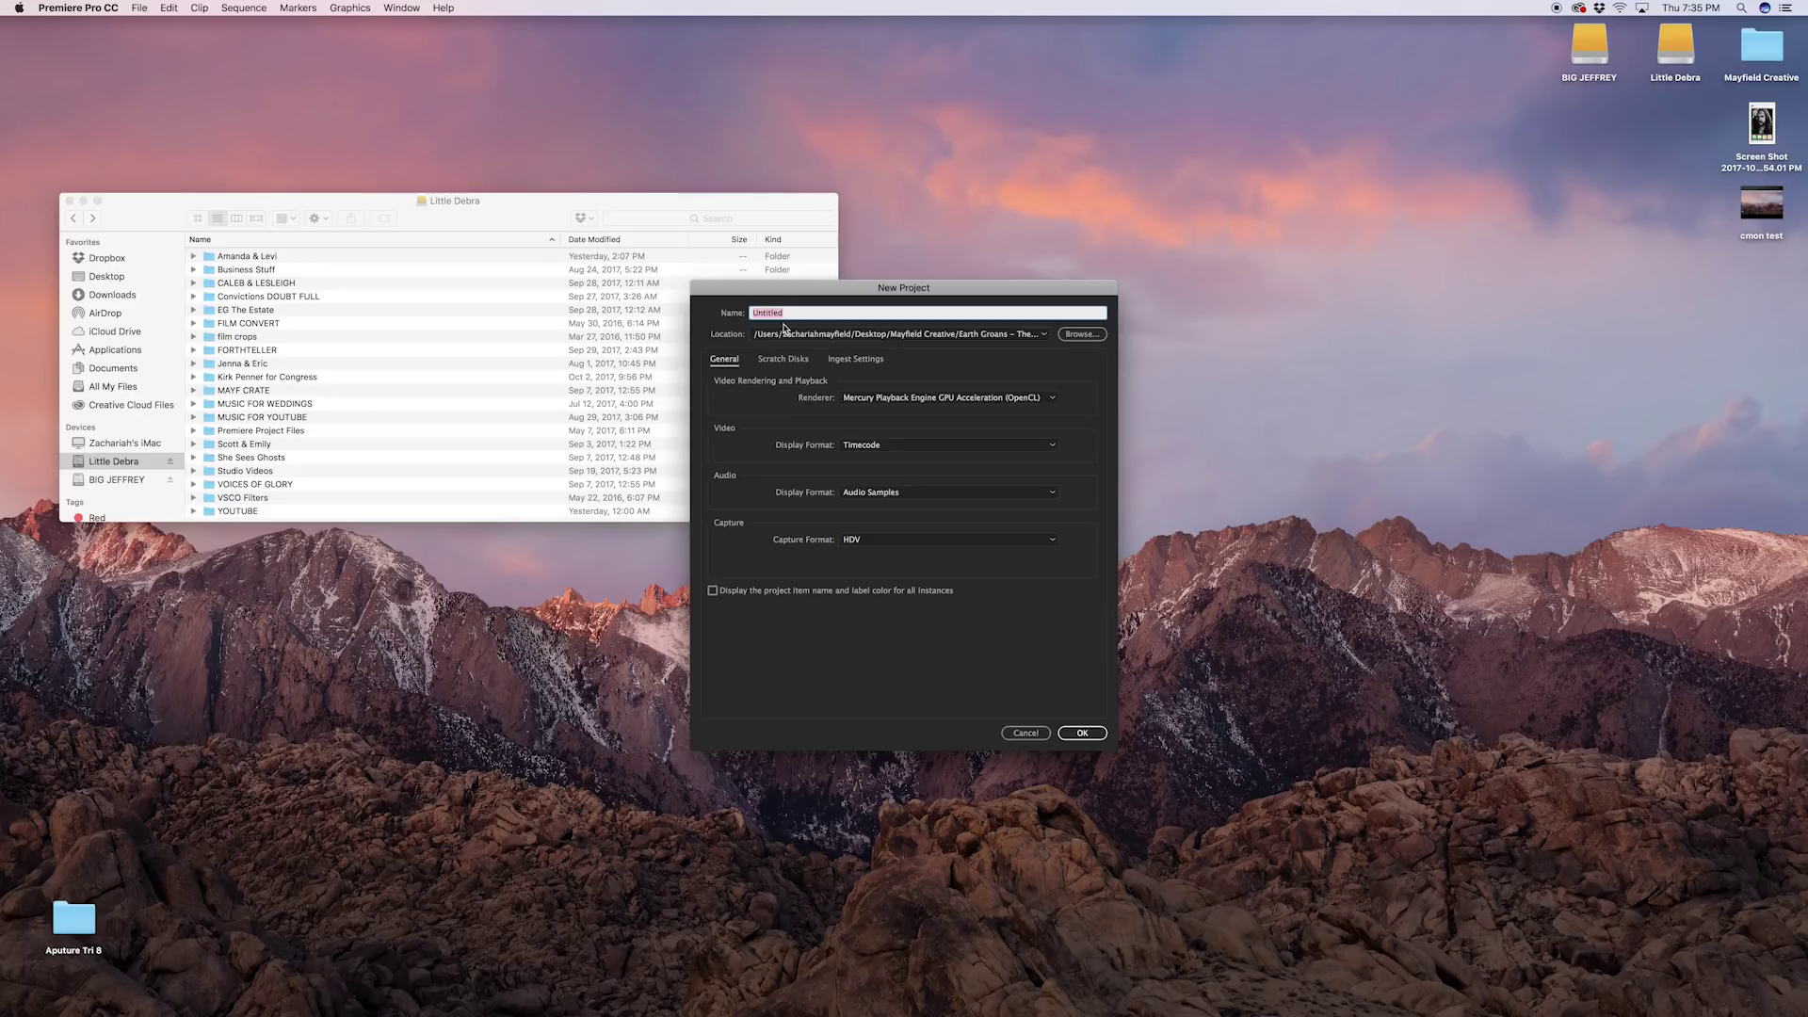
type("WEDDING EDIT SUPA ")
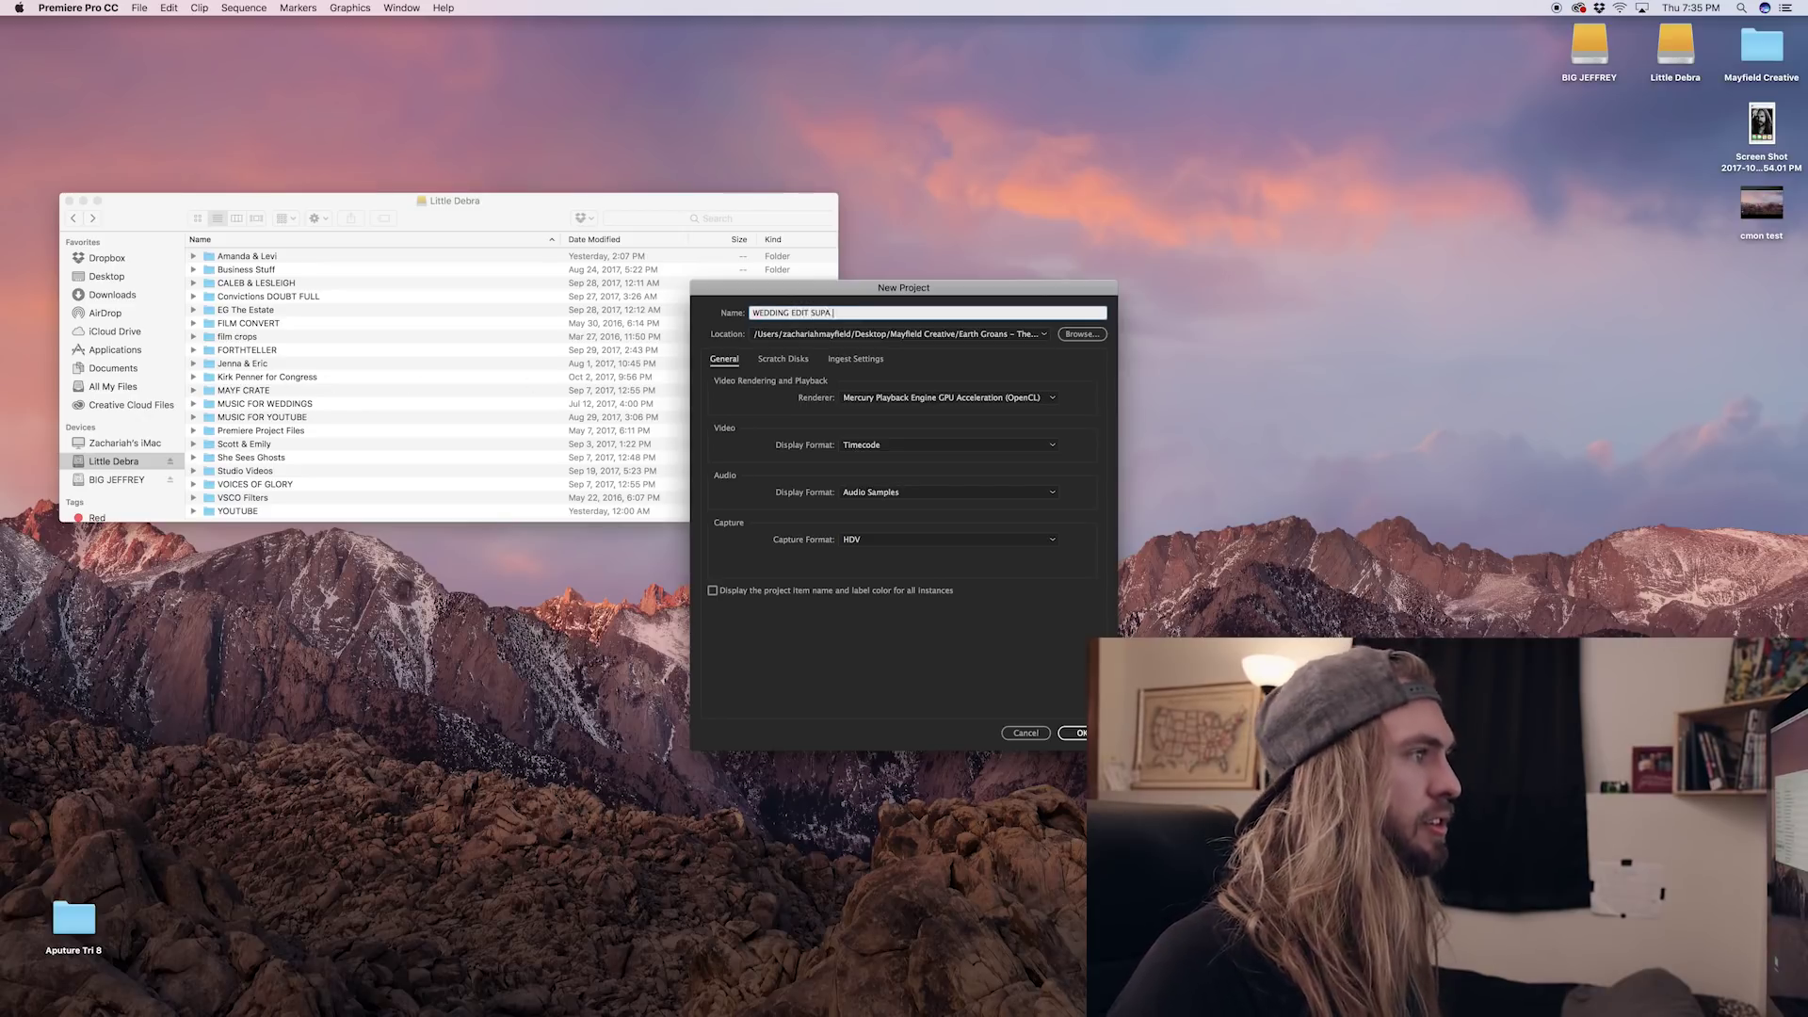
type("FAST YO")
key("Return")
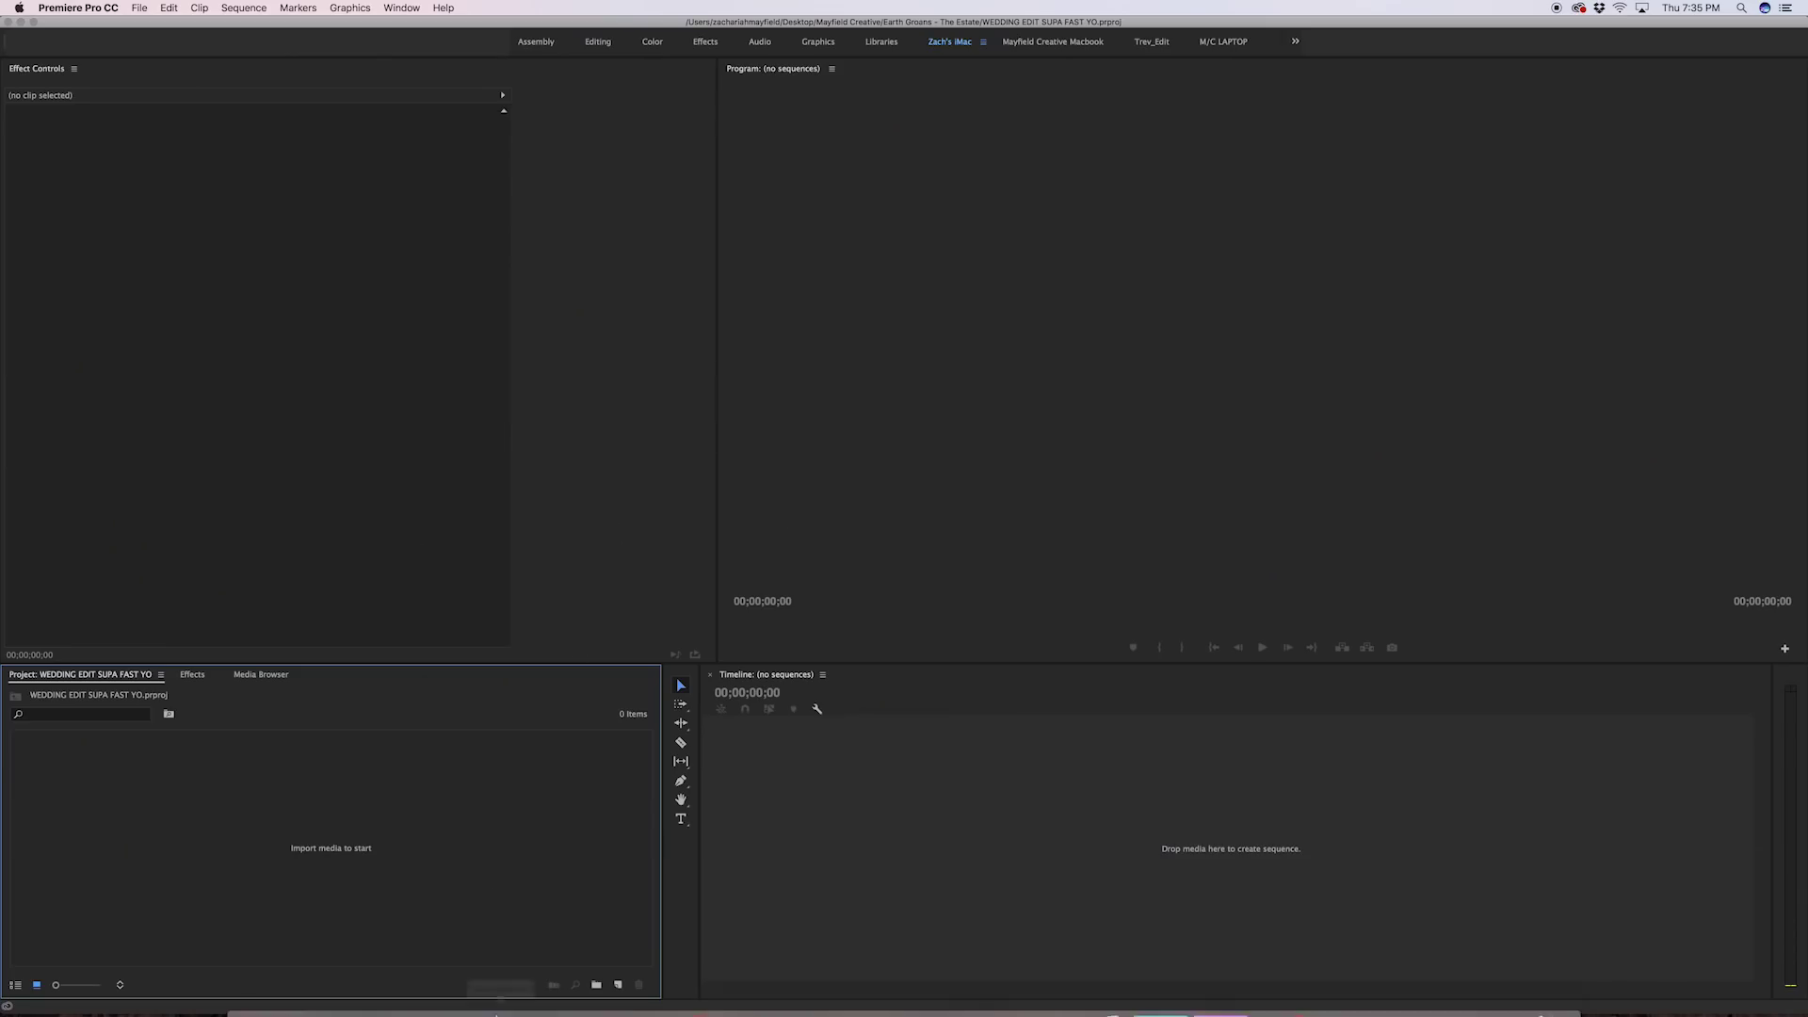
left_click(268, 987)
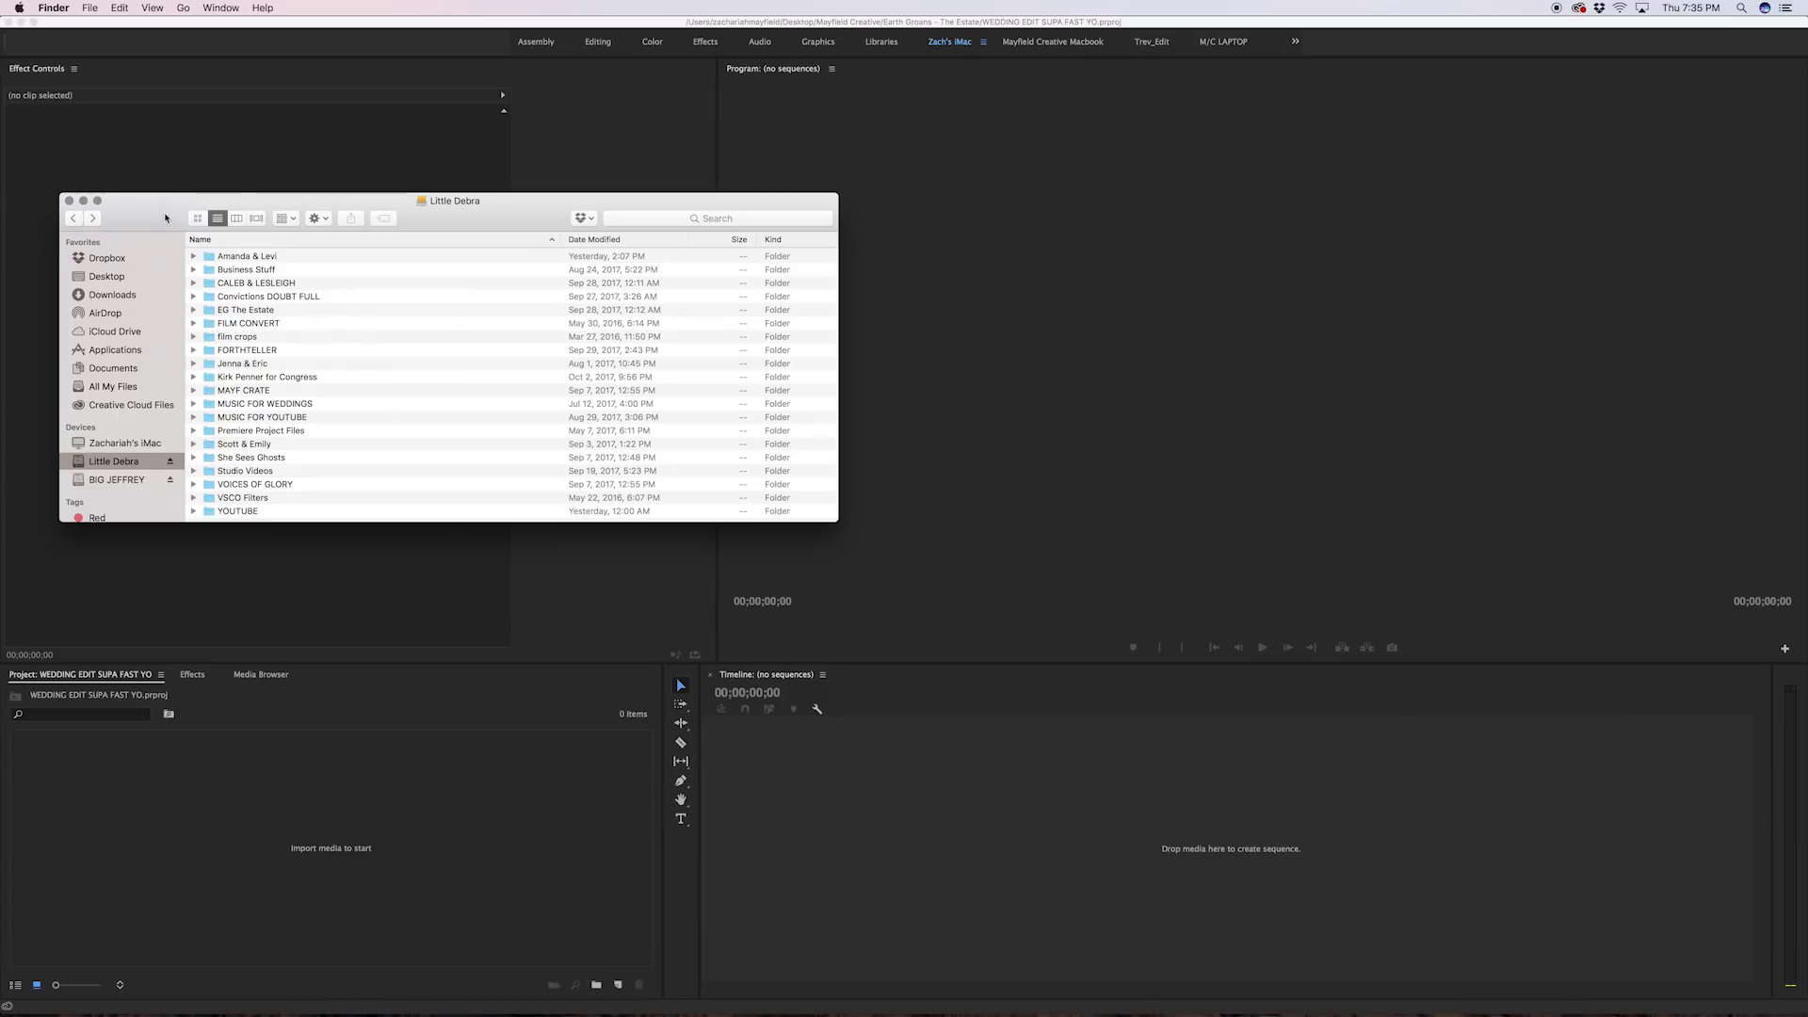
Step: Import the Amanda & Levi folder into the Project panel and open its bin
left_click_drag(207, 200, 899, 148)
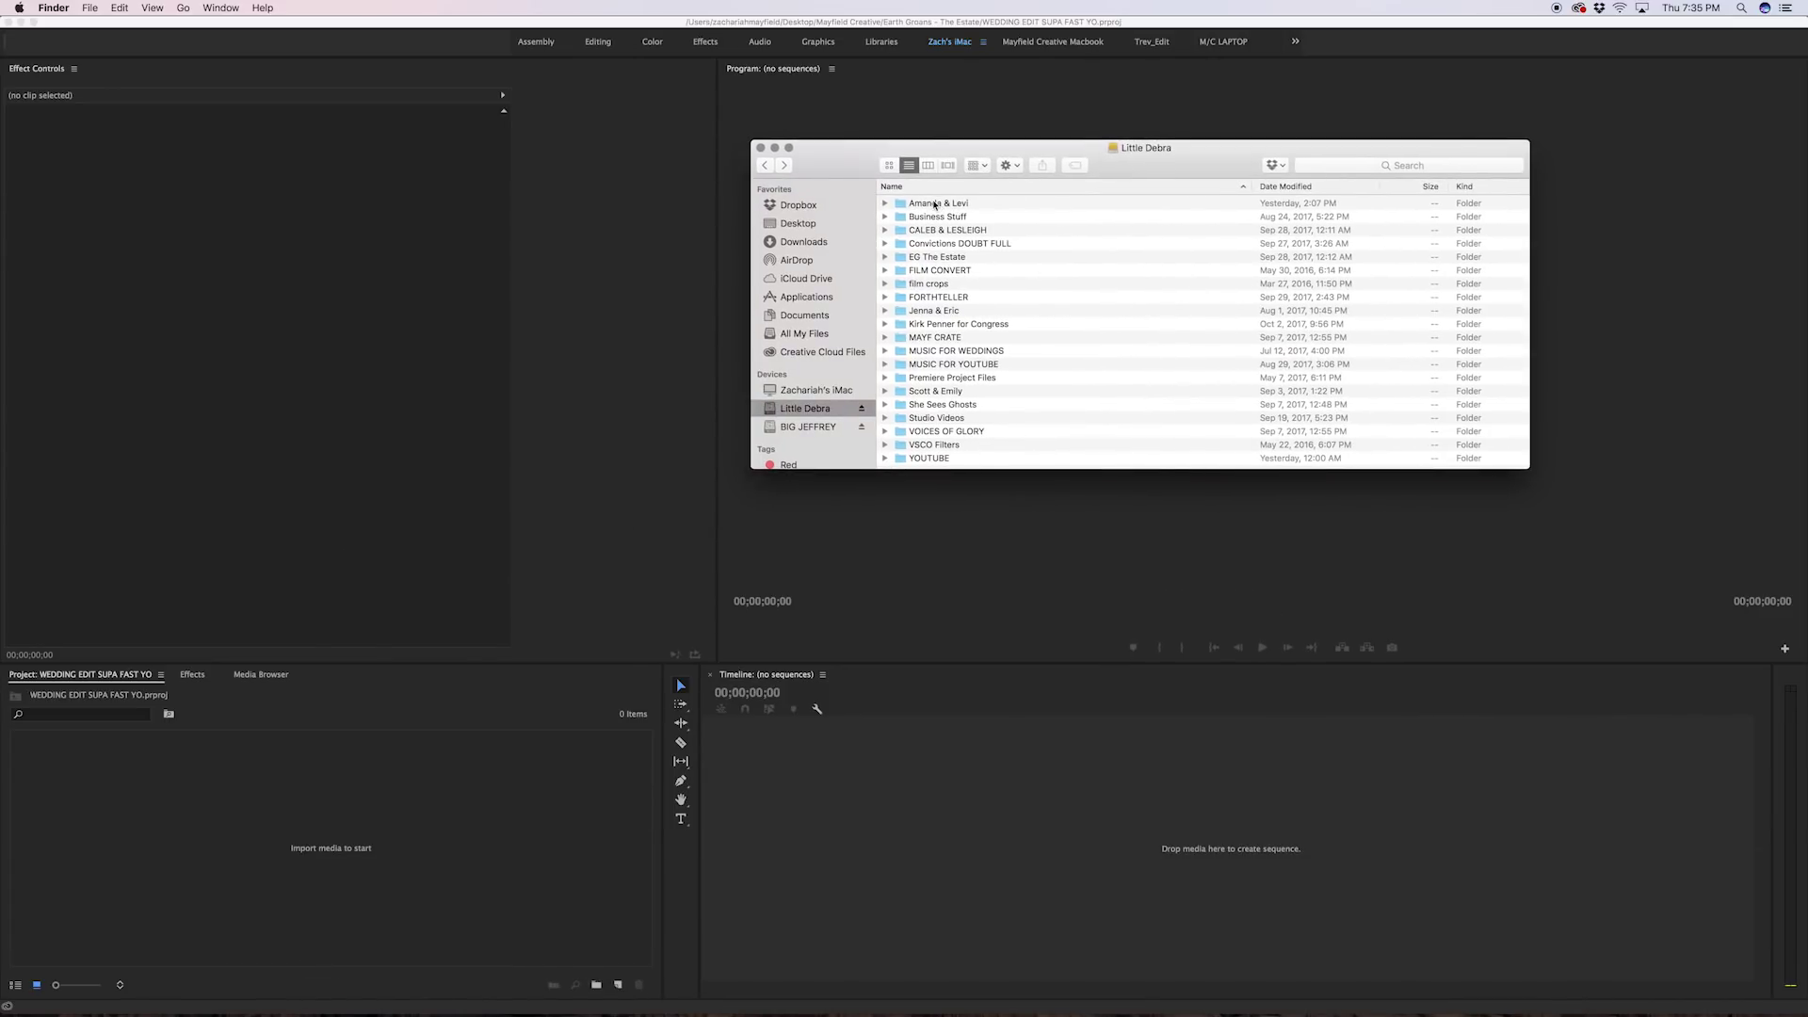
left_click_drag(937, 203, 351, 815)
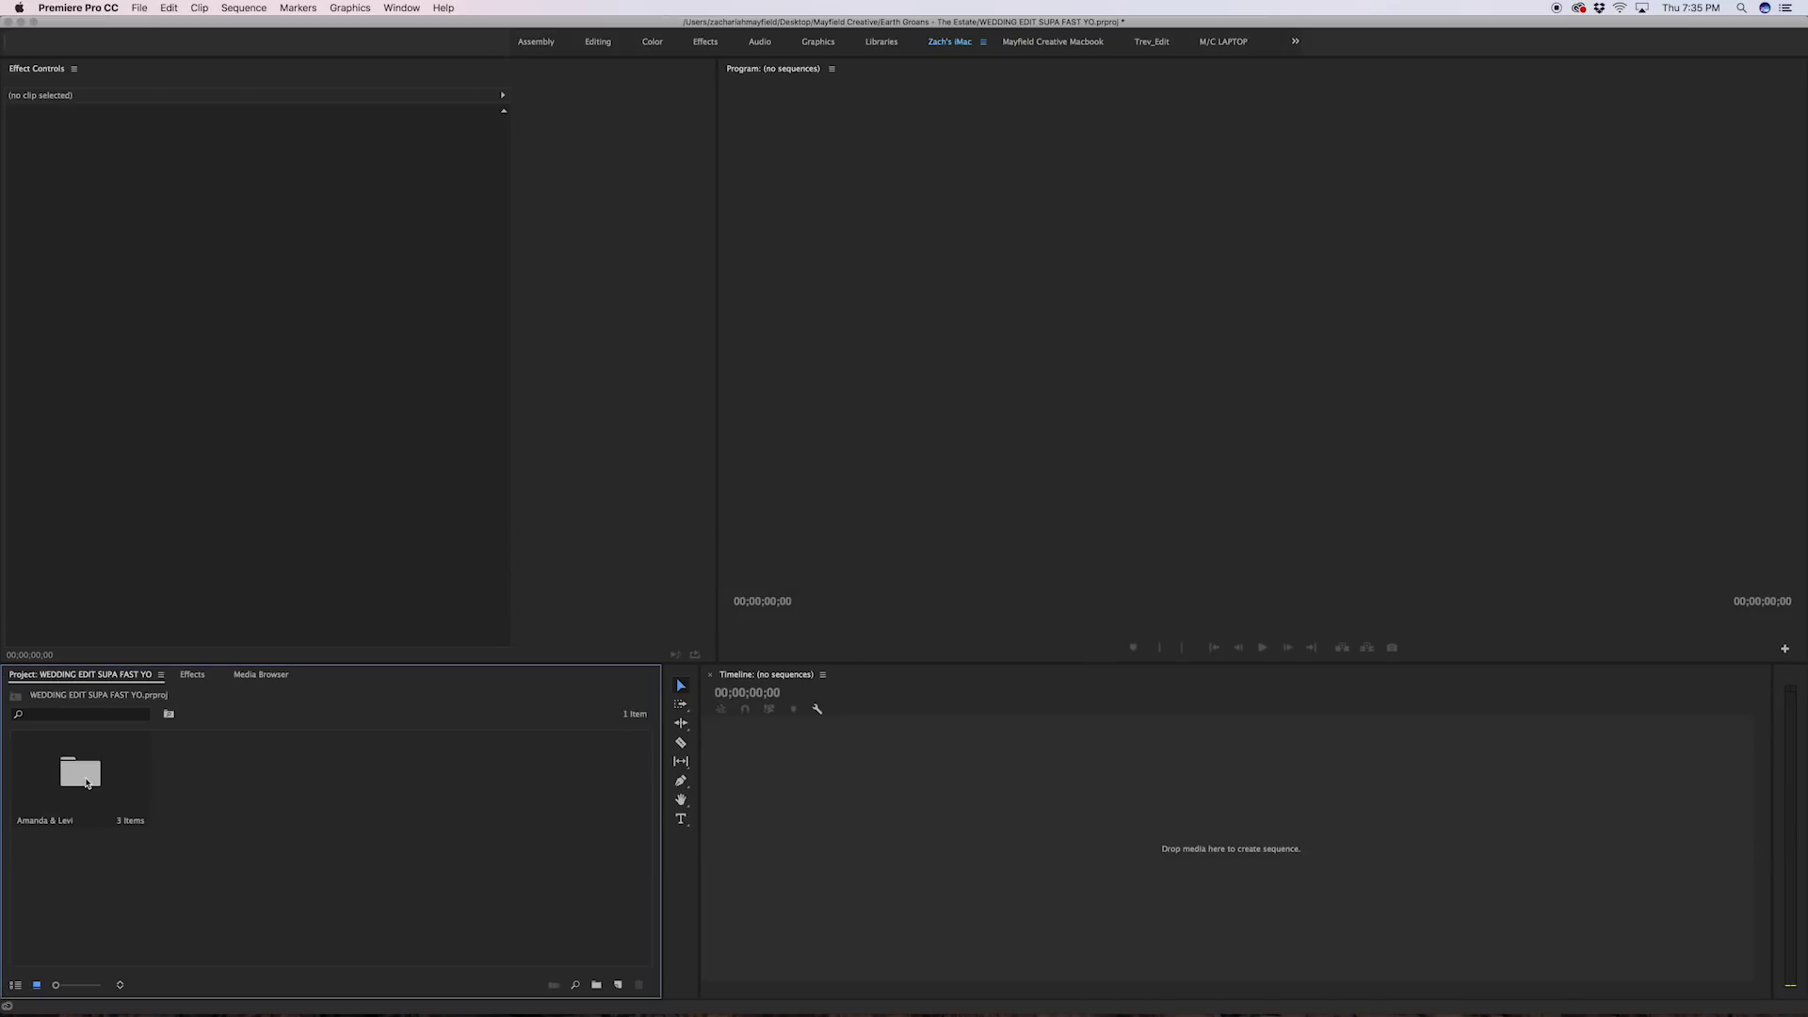
double_click(87, 784)
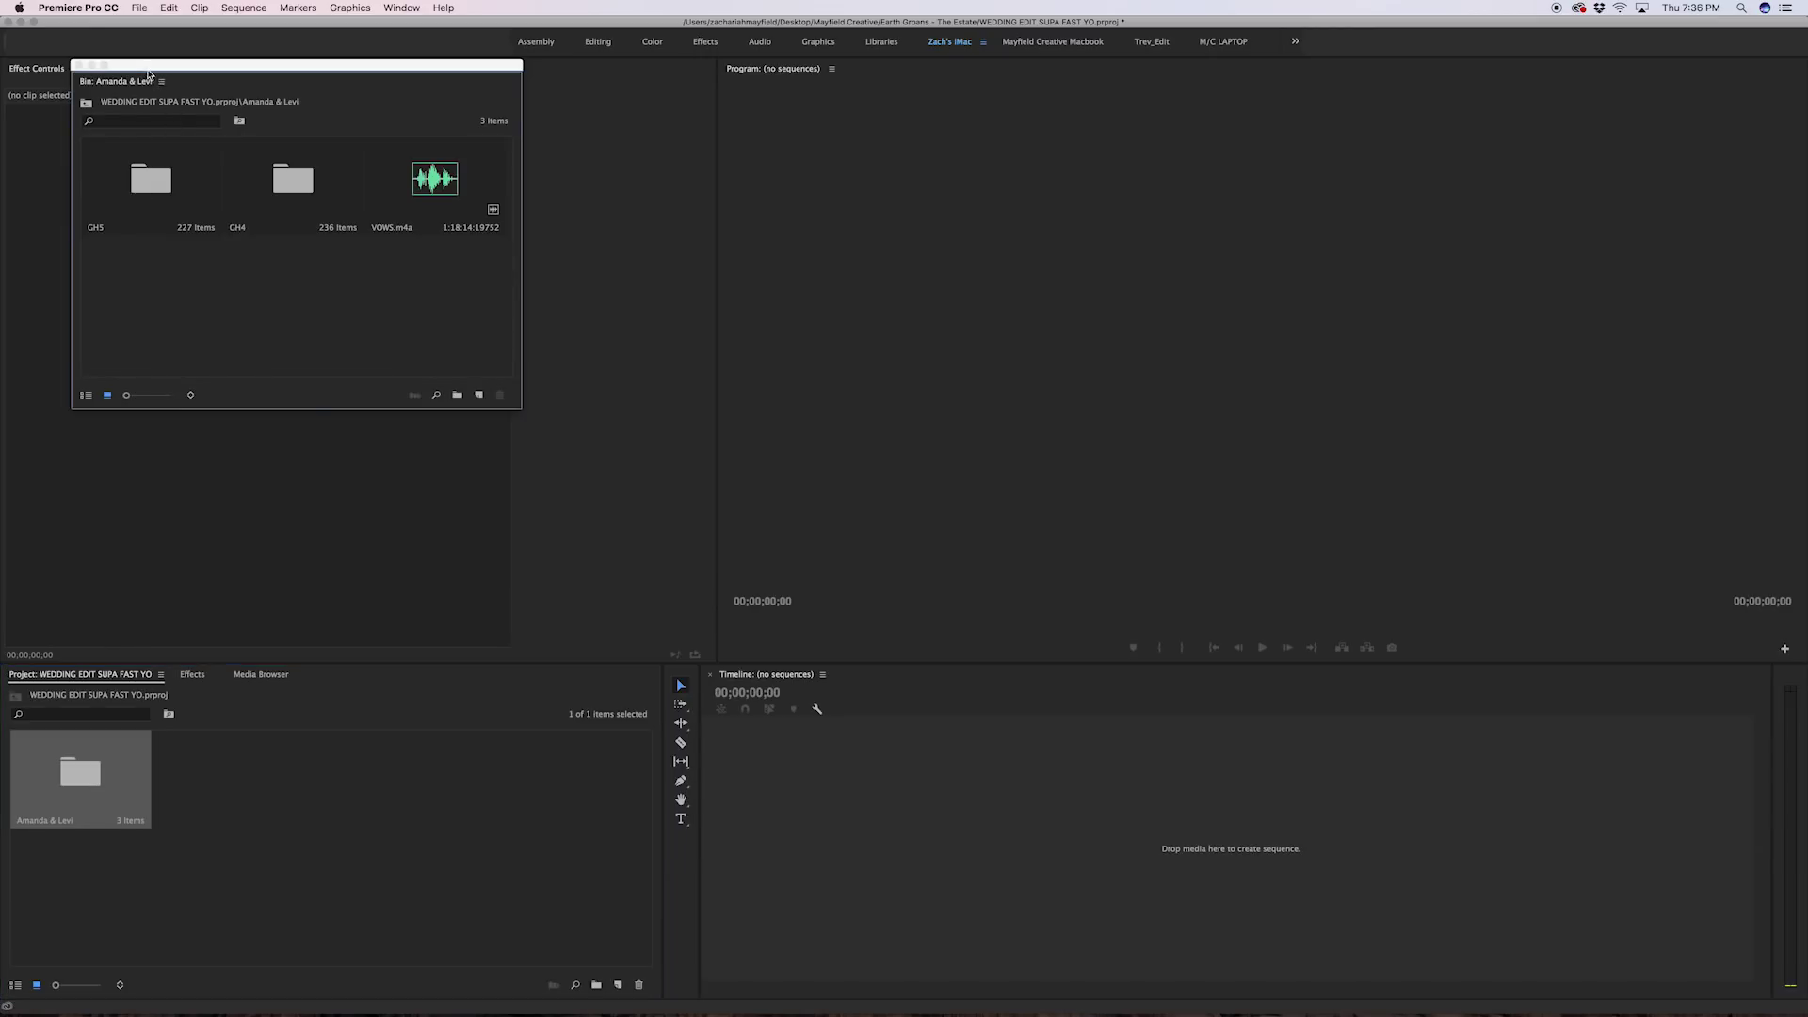
Step: Open the GH5 bin in an enlarged floating window with larger clip thumbnails
left_click_drag(148, 73, 821, 106)
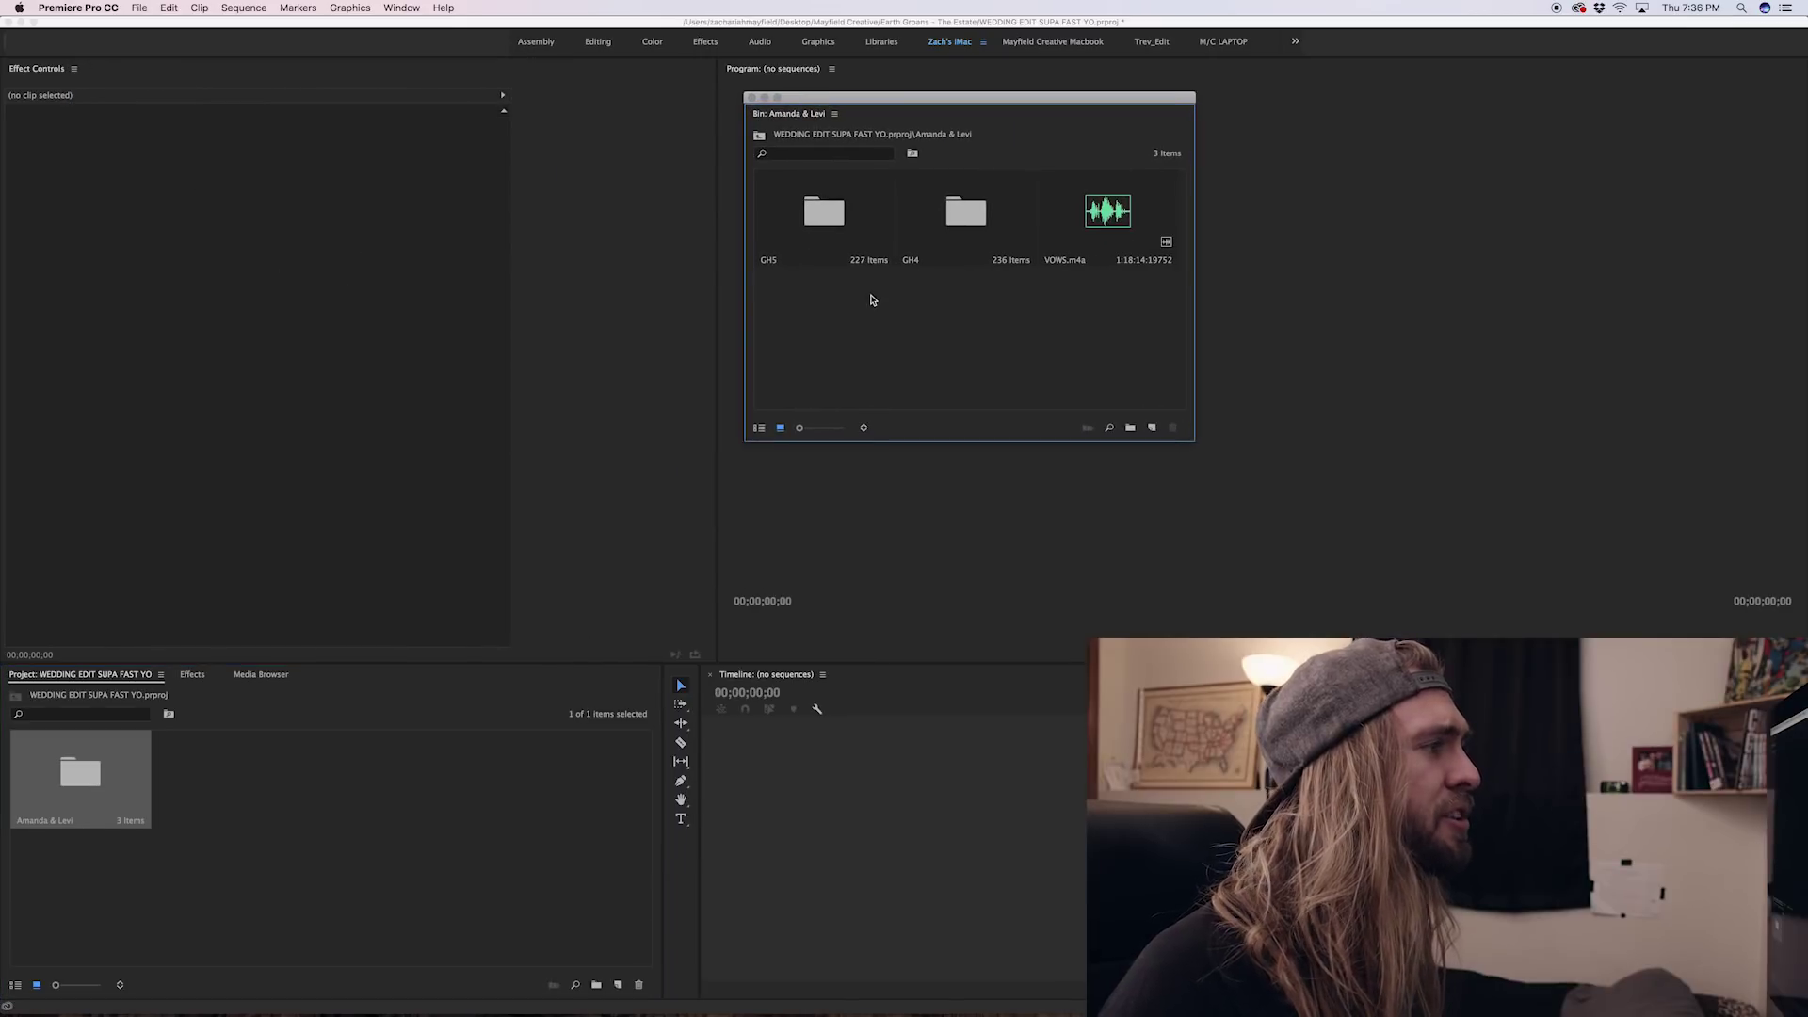
double_click(820, 220)
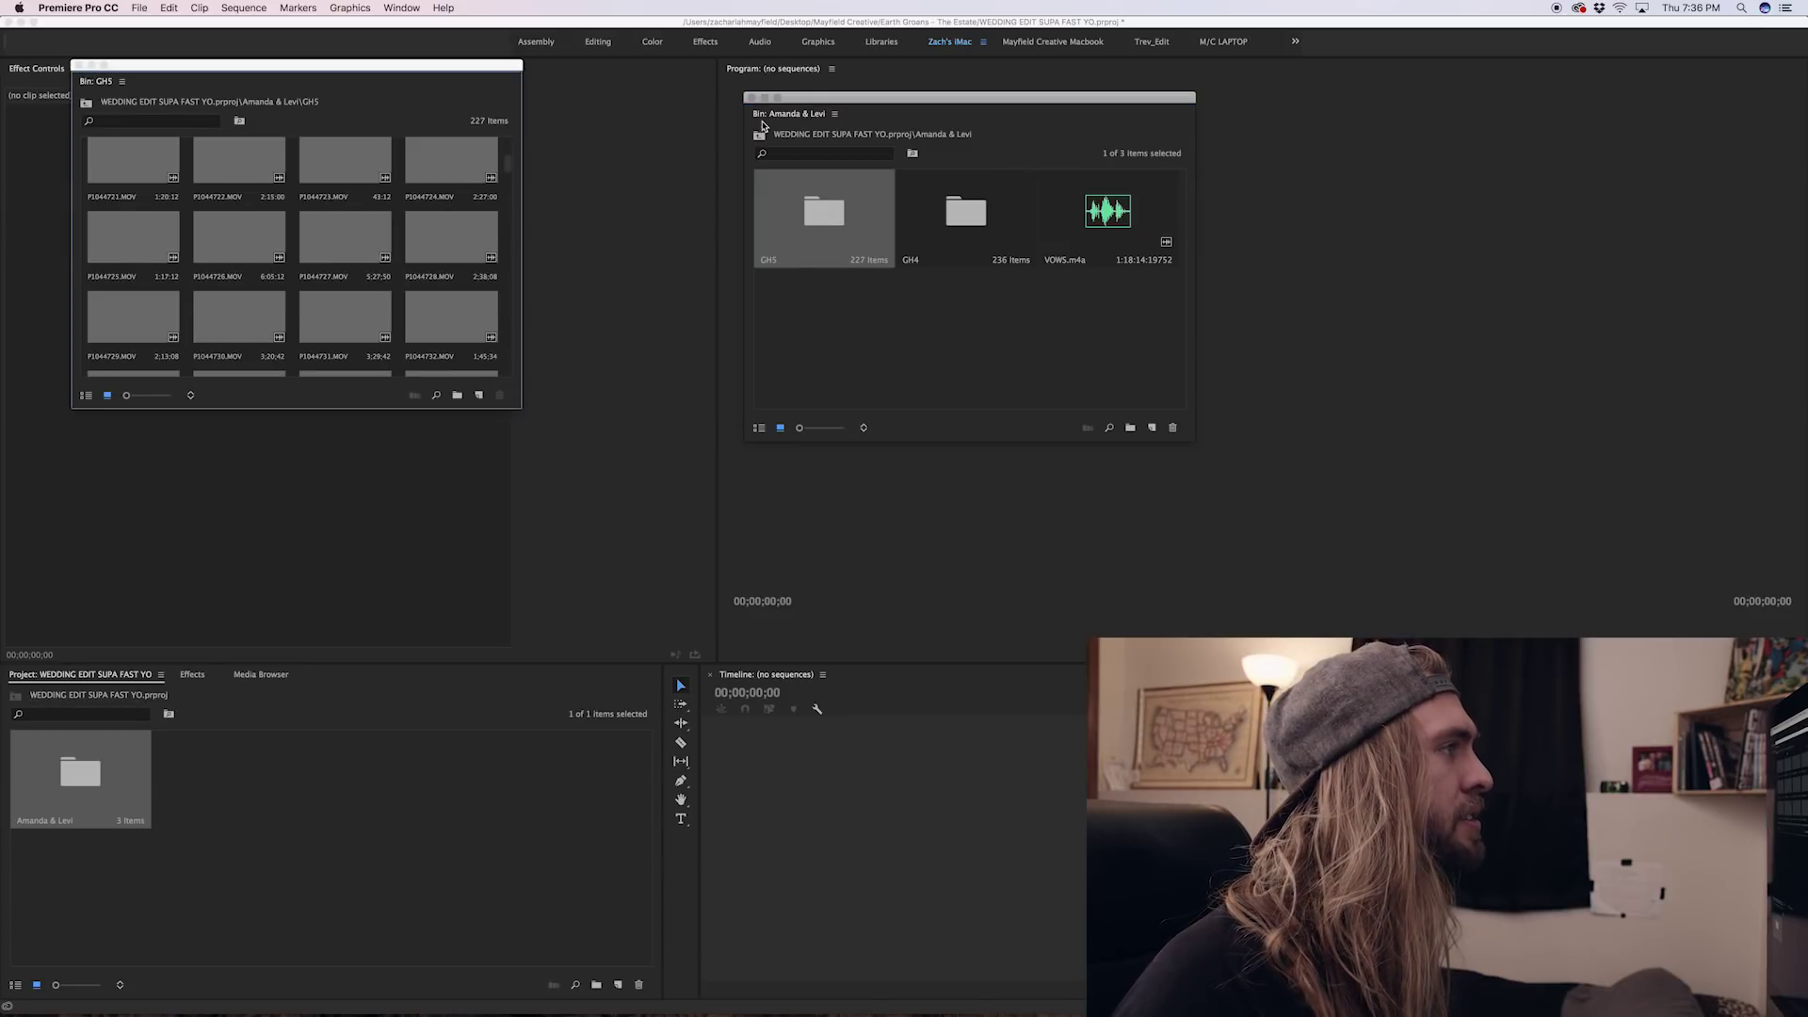
left_click(751, 97)
left_click_drag(259, 65, 909, 92)
left_click_drag(1169, 433, 1161, 531)
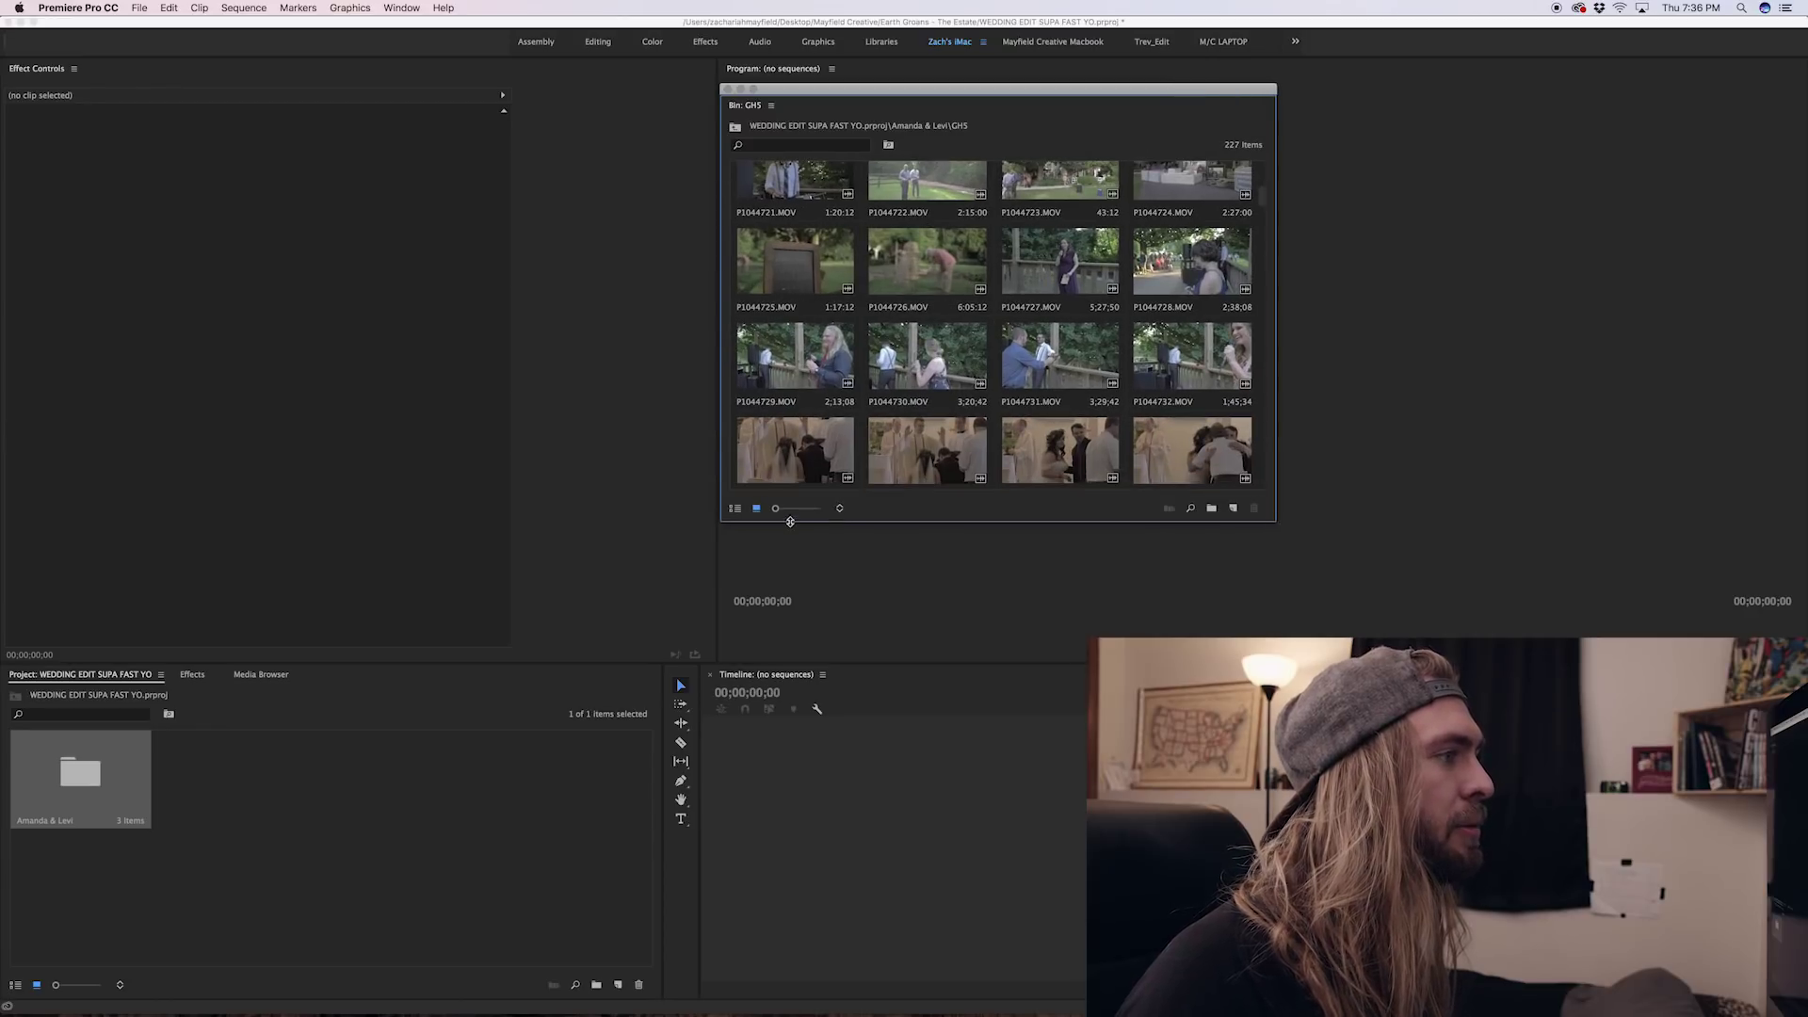
left_click_drag(778, 514, 786, 514)
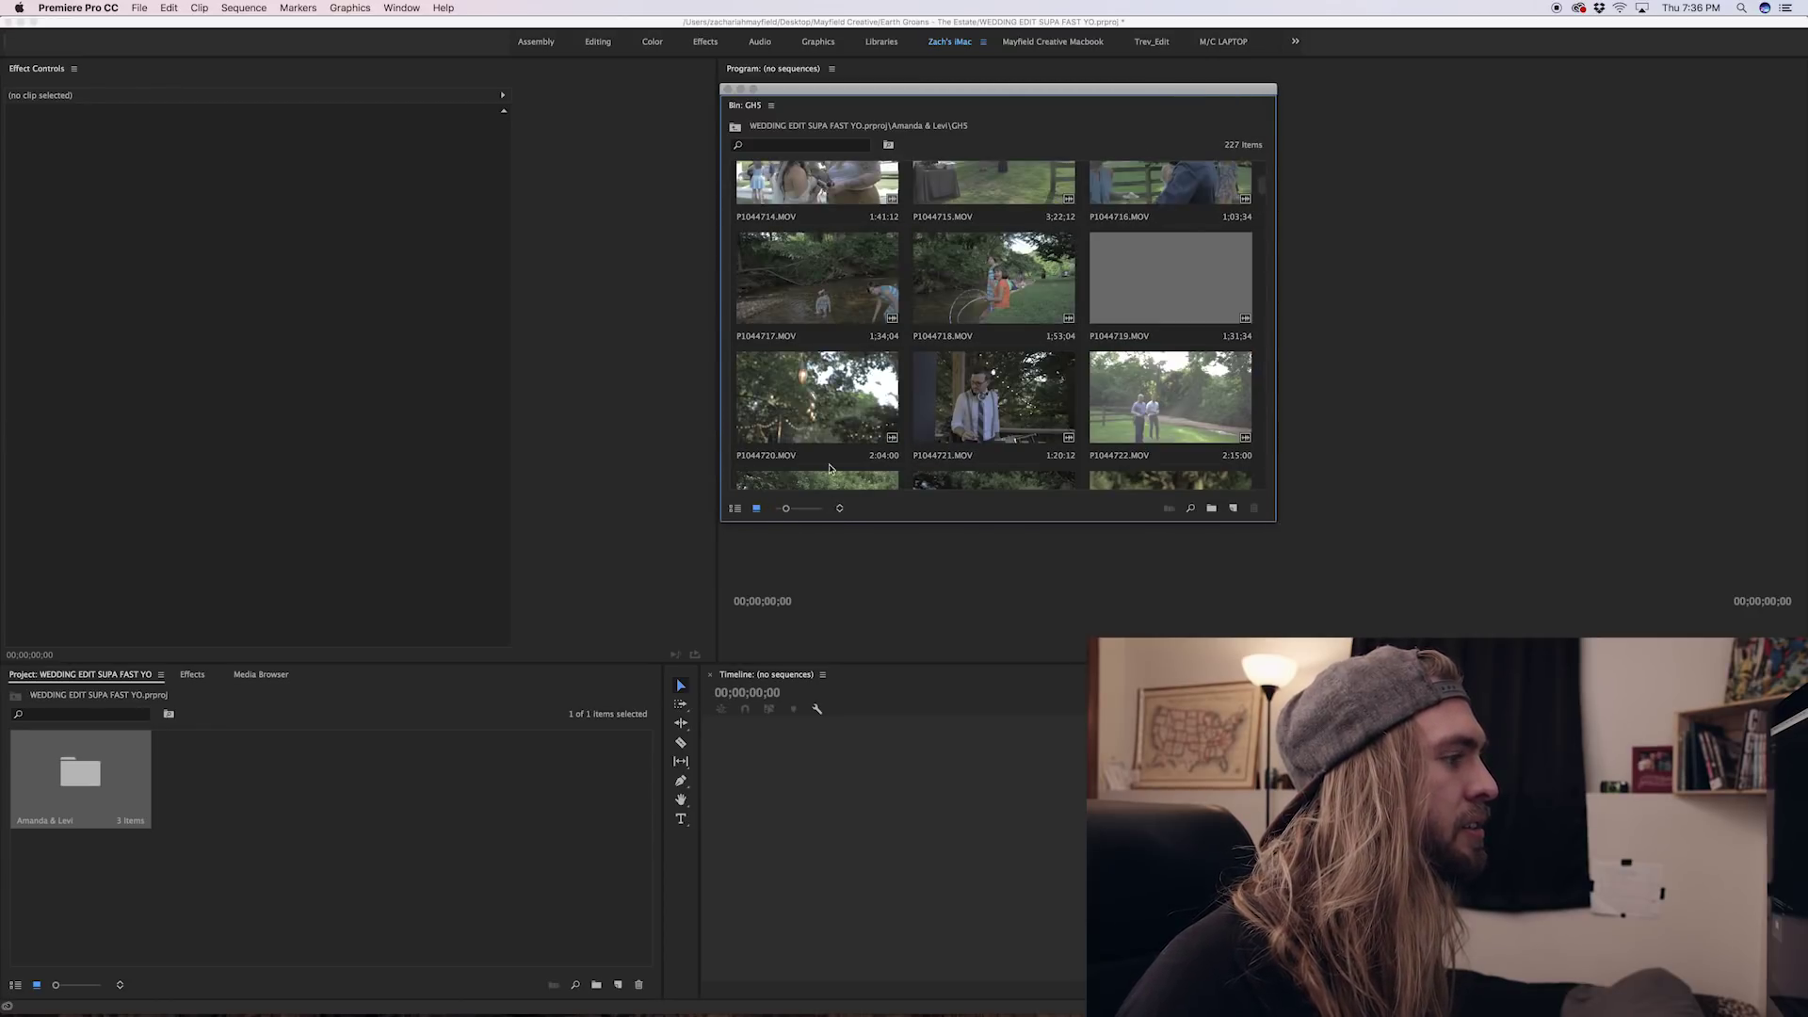
scroll(831, 423, "up", 3)
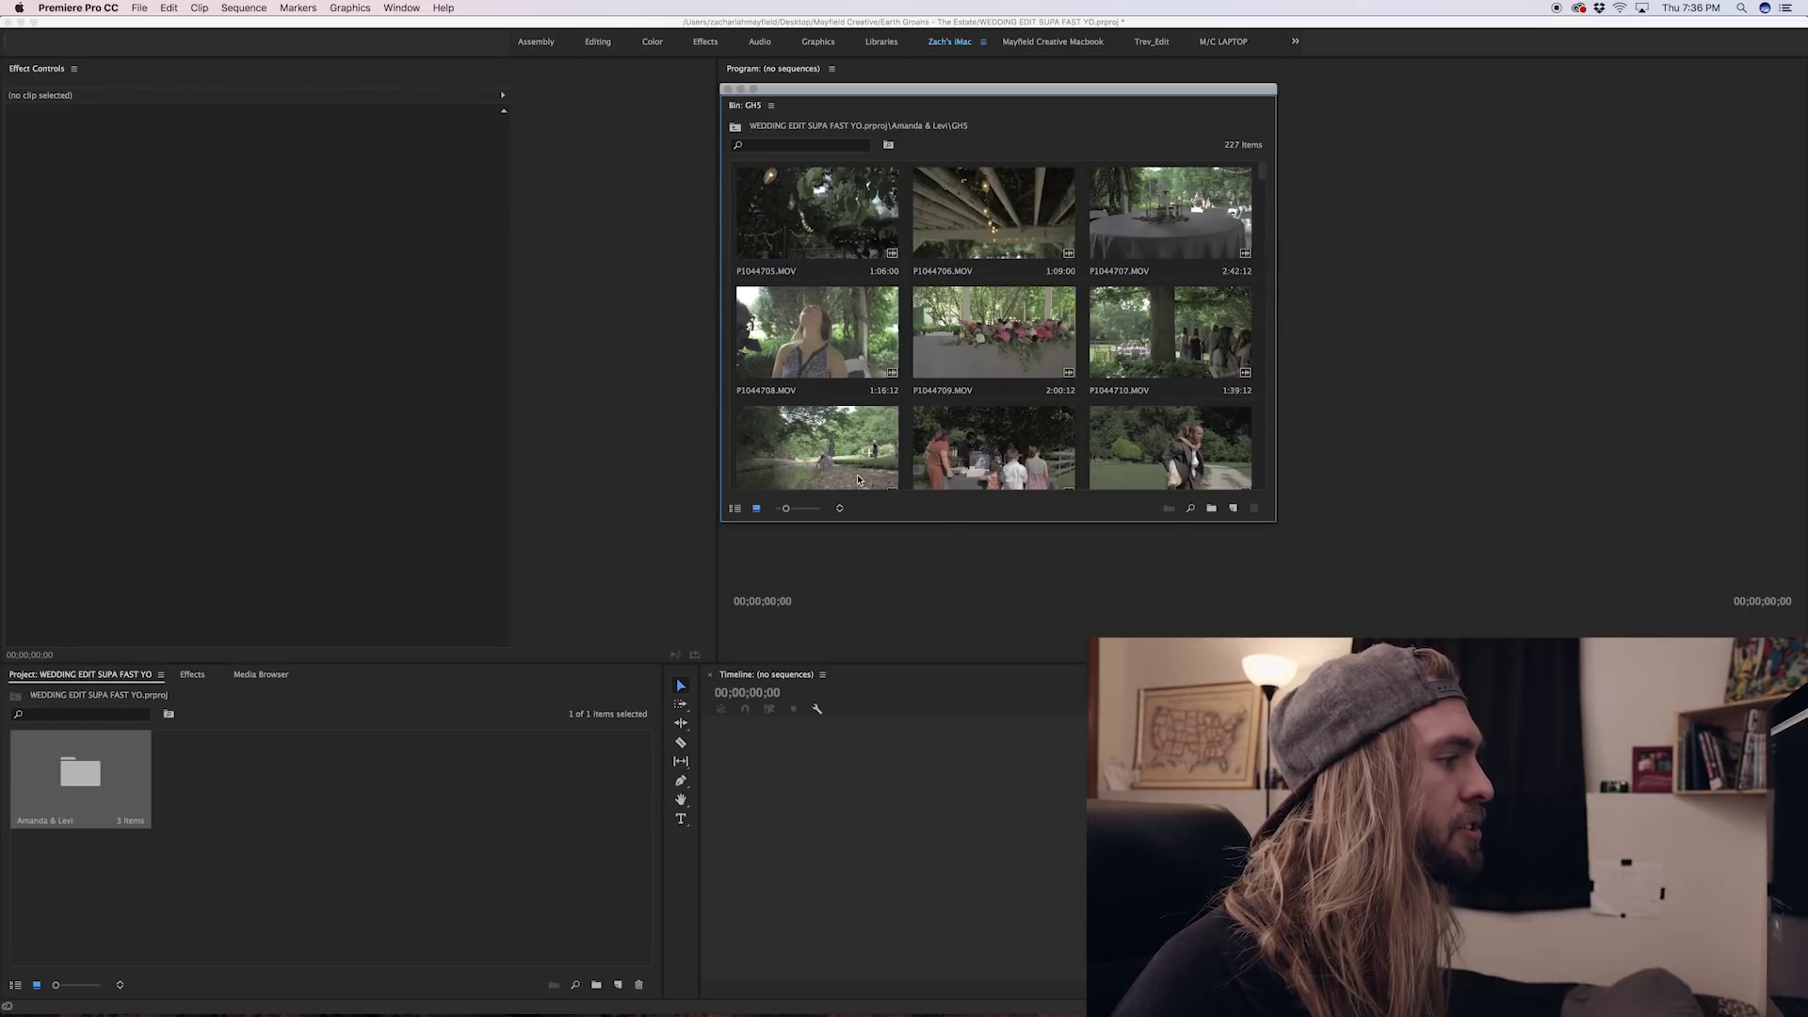
Step: Sort the GH5 bin by name and open P1044562.MOV in the Source monitor
left_click(840, 509)
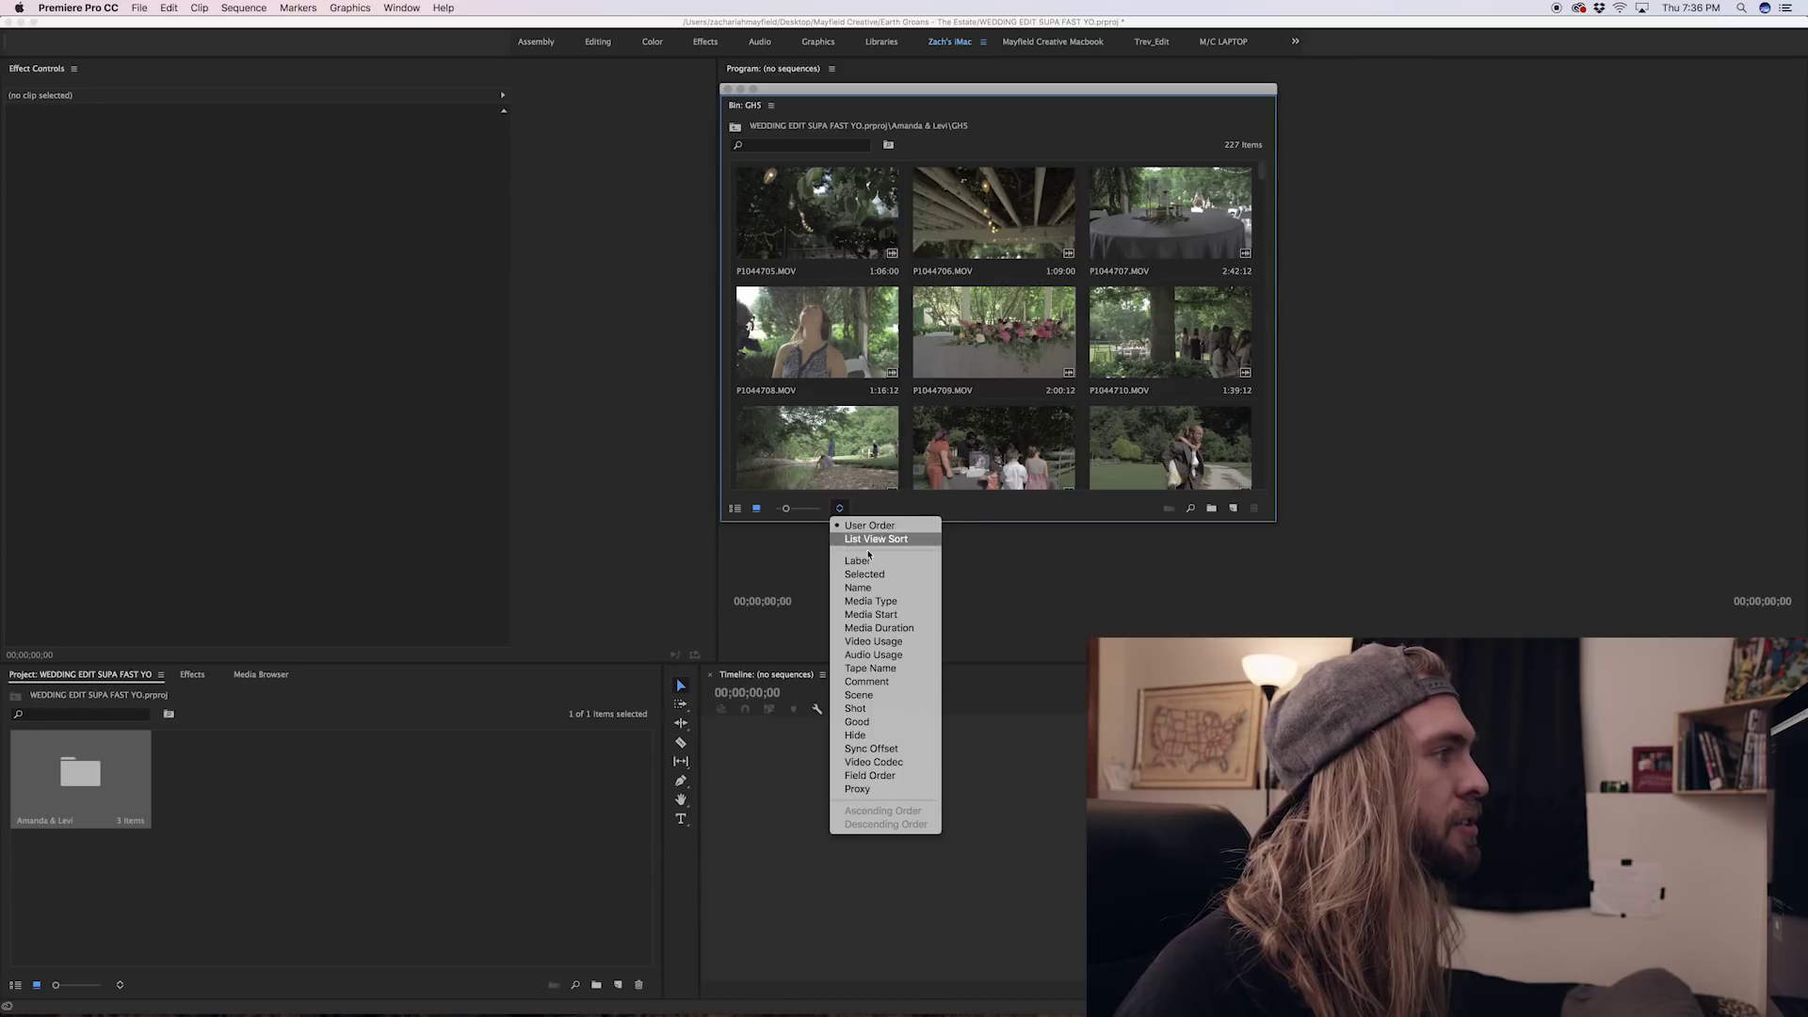
left_click(877, 589)
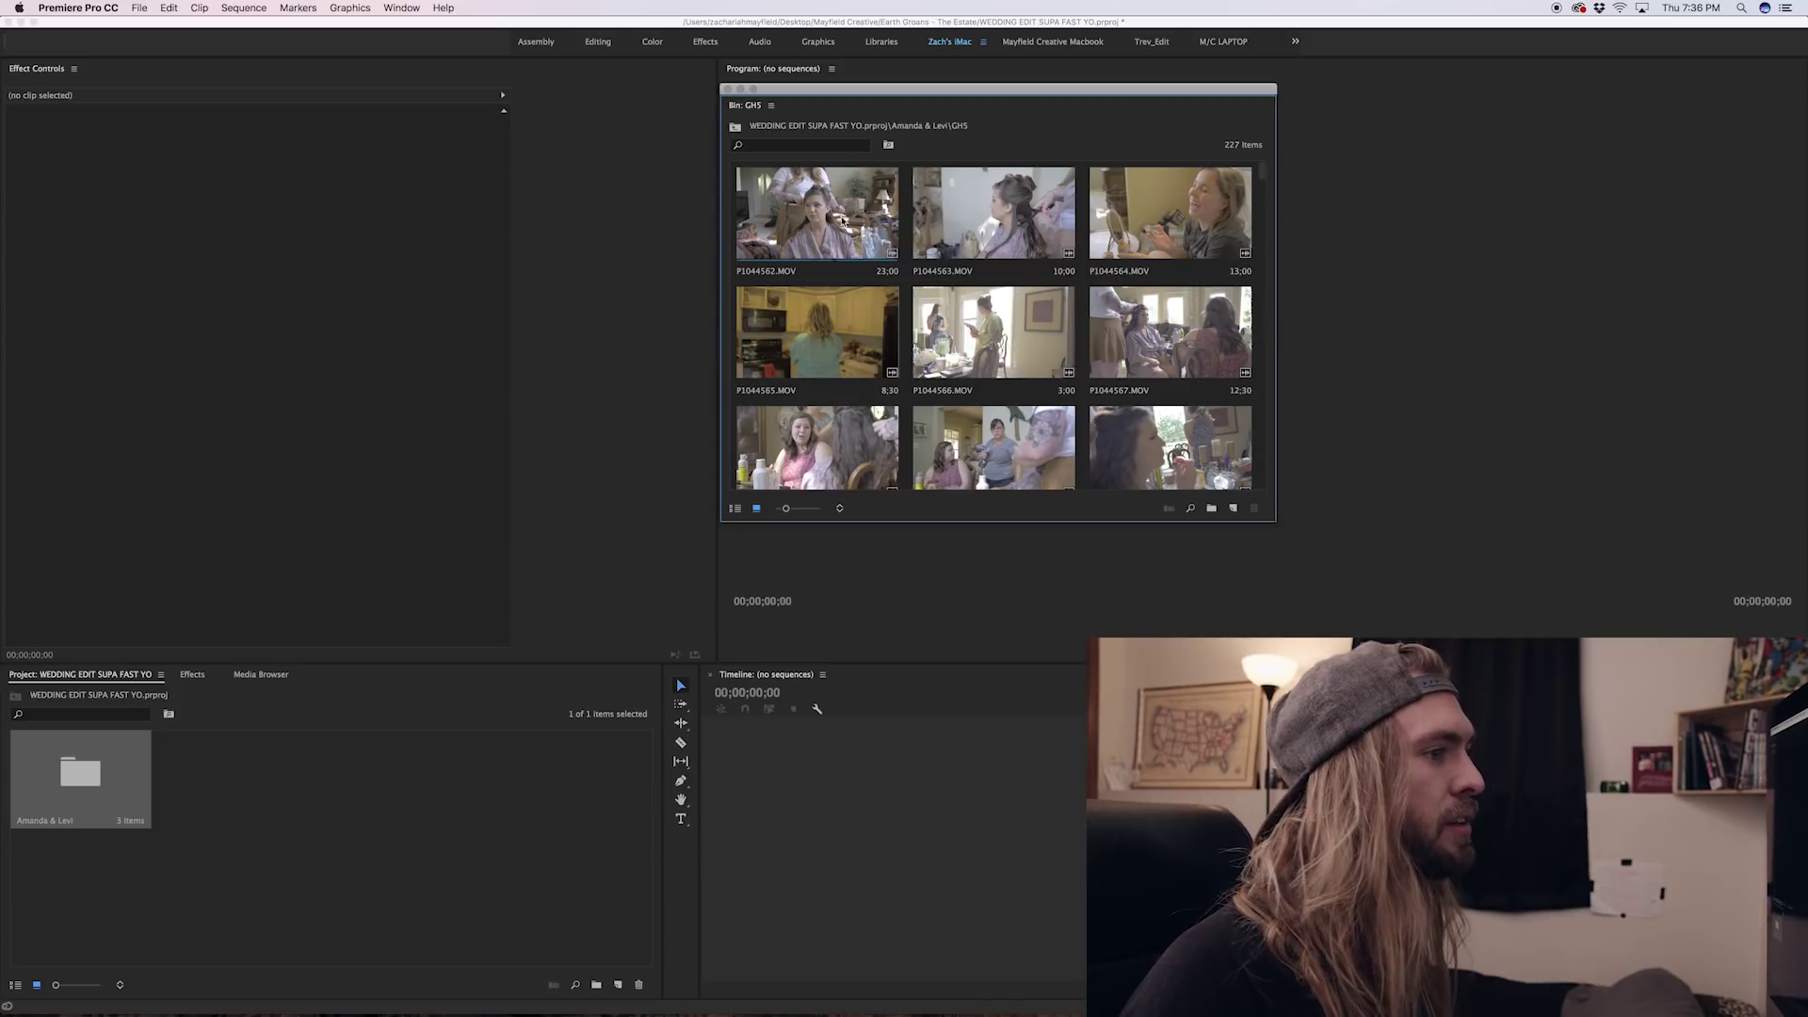
scroll(873, 303, "down", 10)
scroll(873, 303, "down", 15)
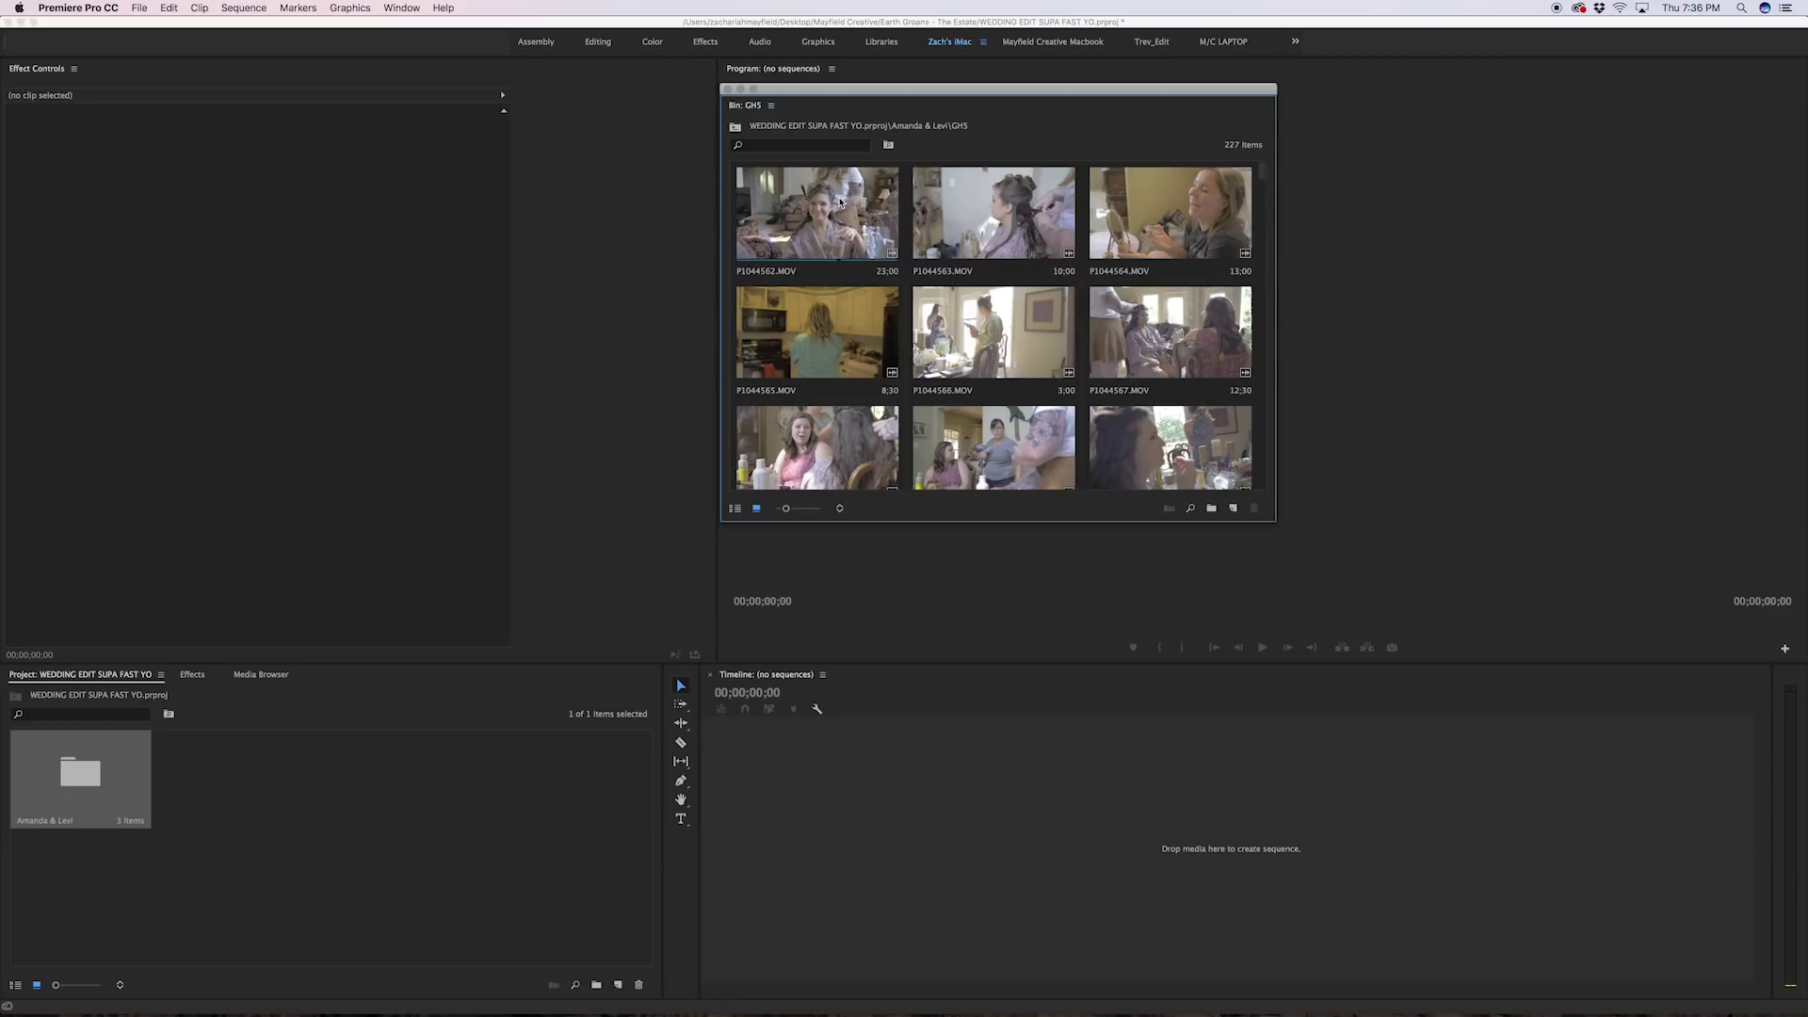
double_click(838, 210)
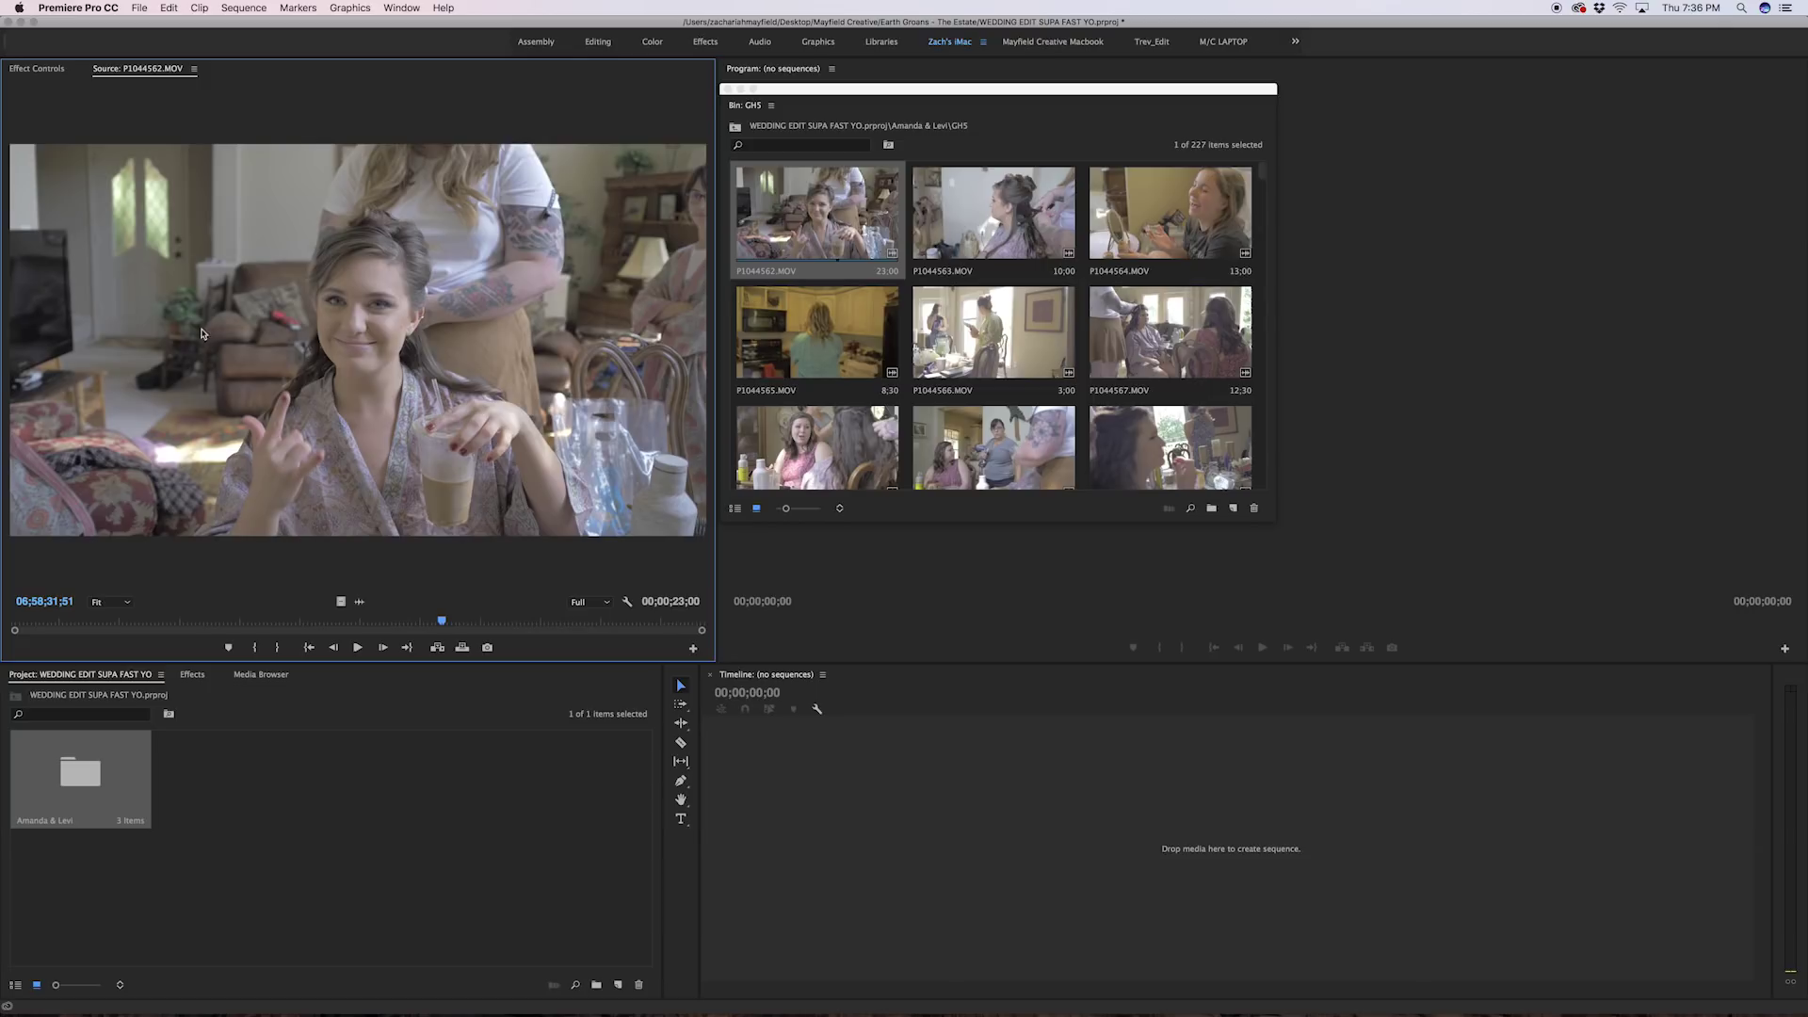
left_click(307, 648)
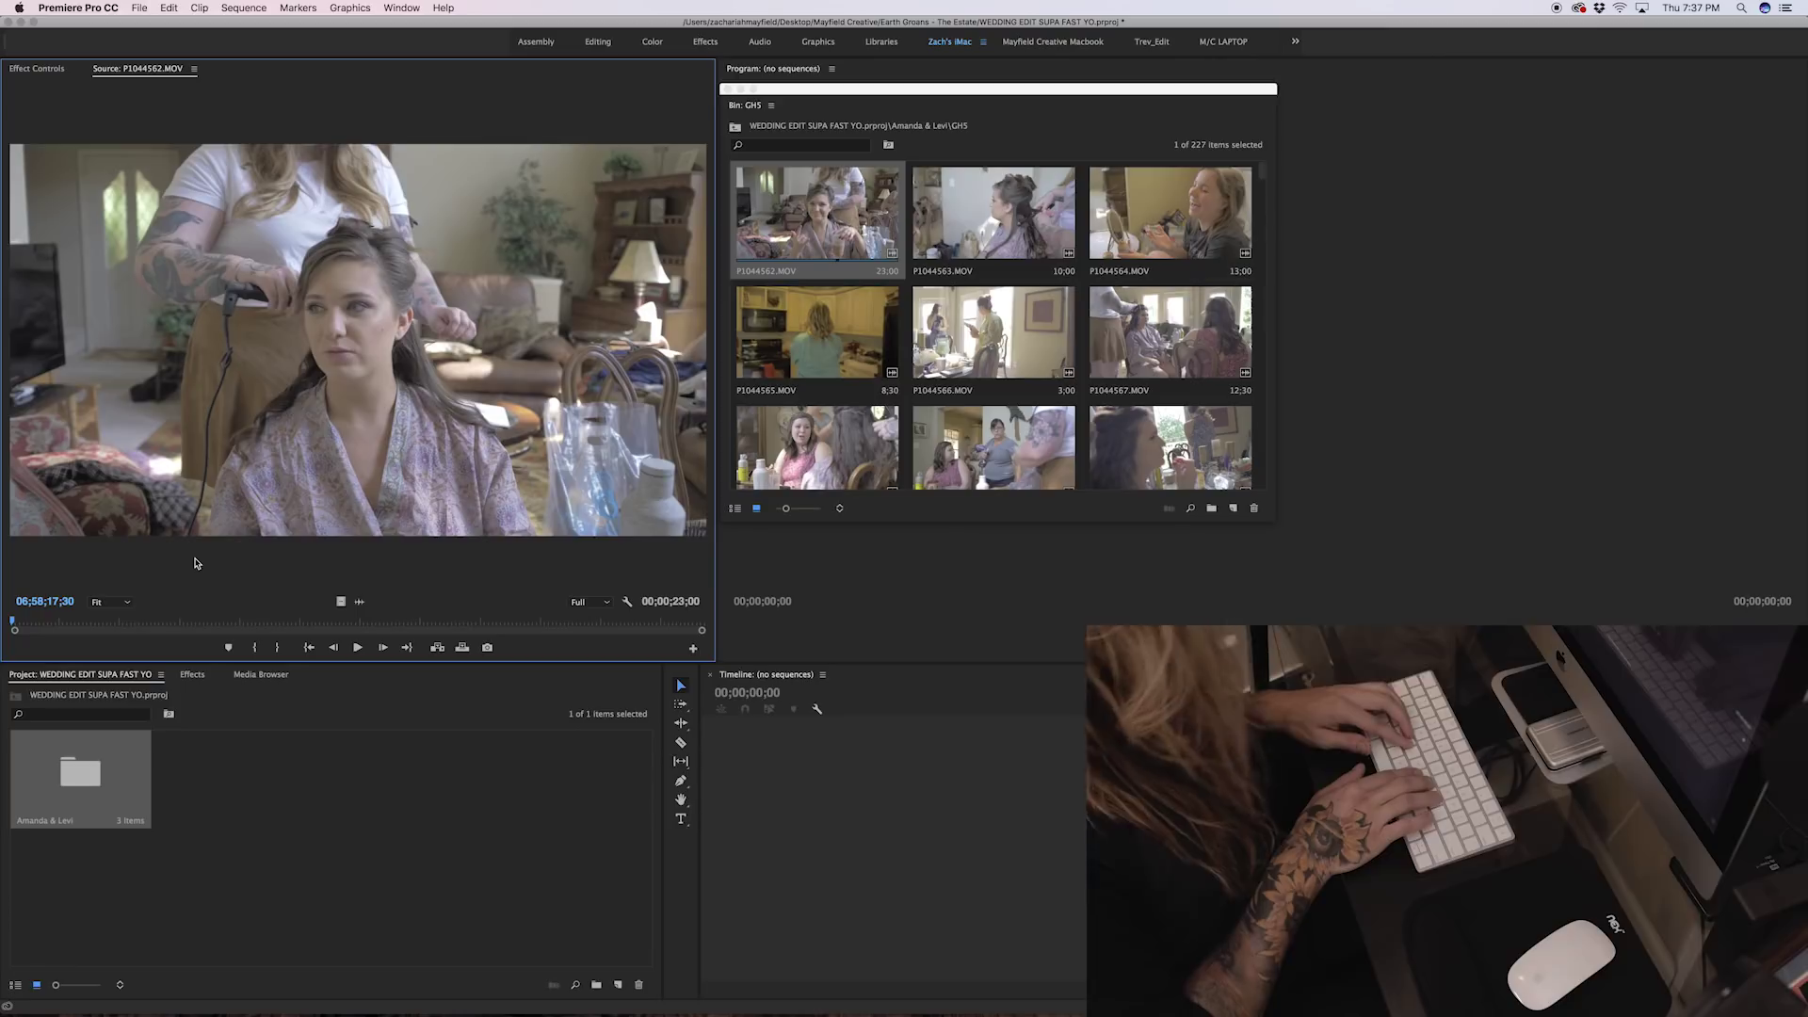
key("l")
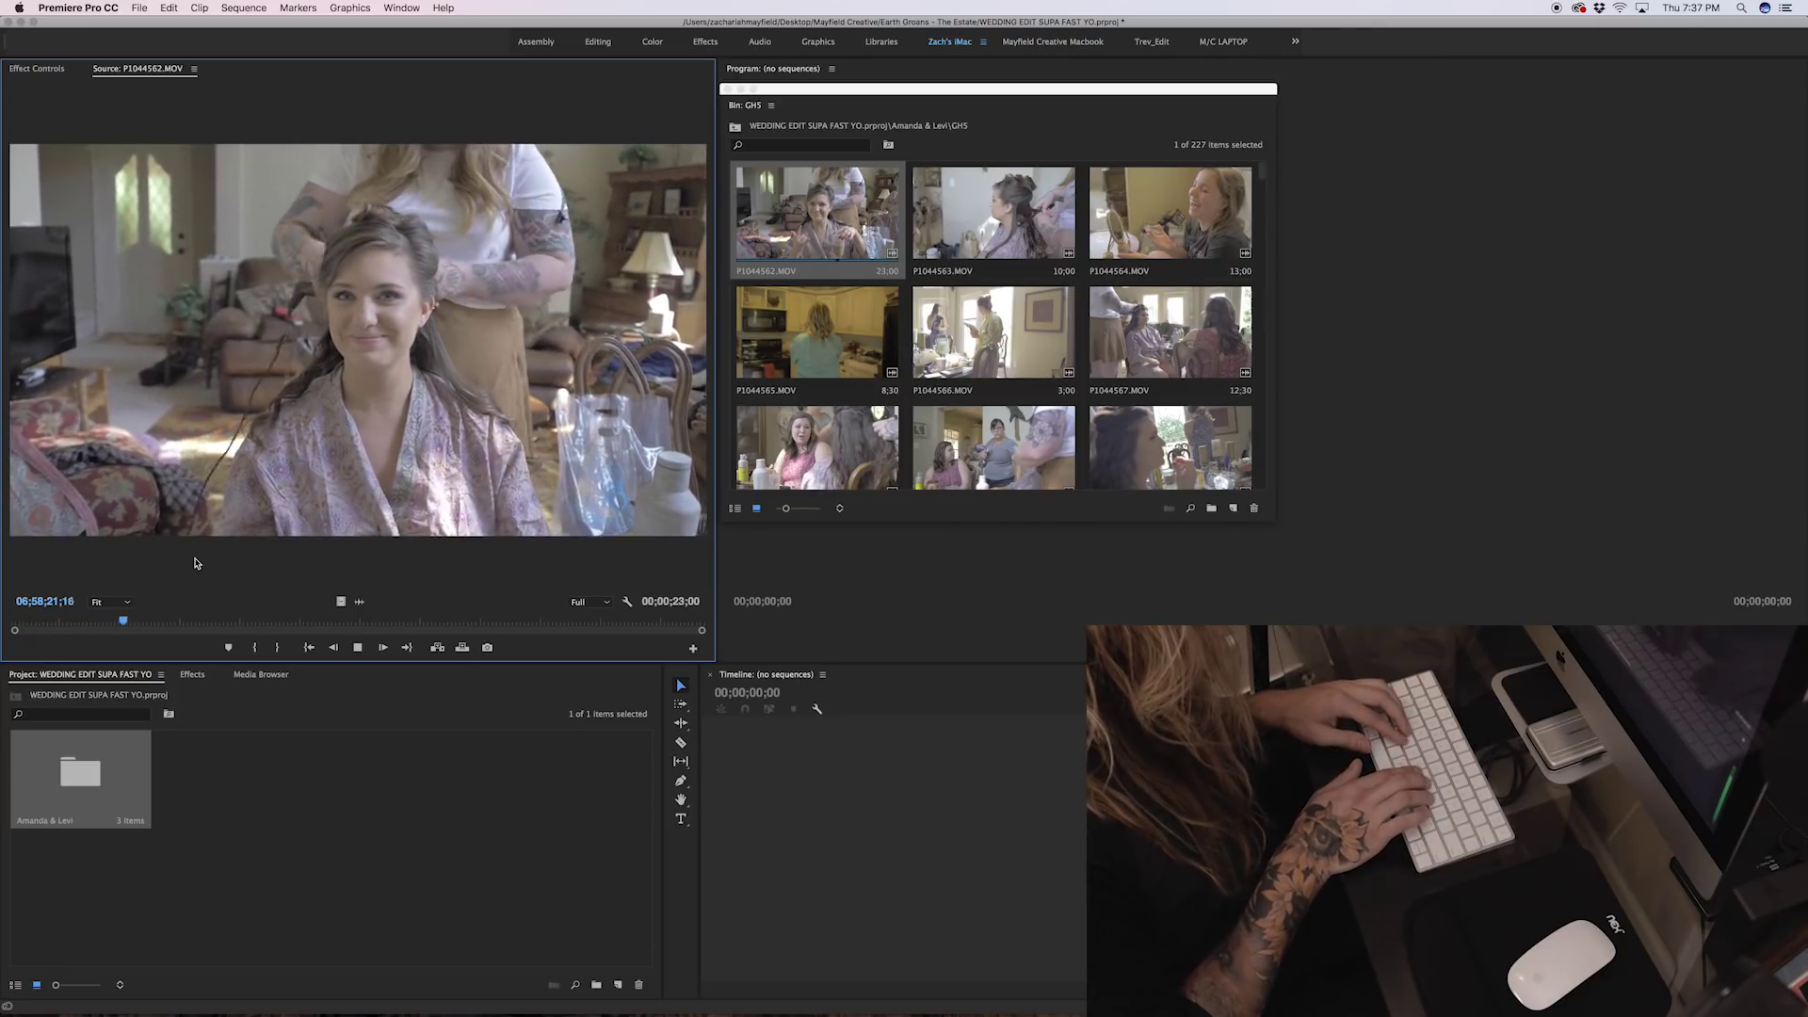
key("l")
key("l")
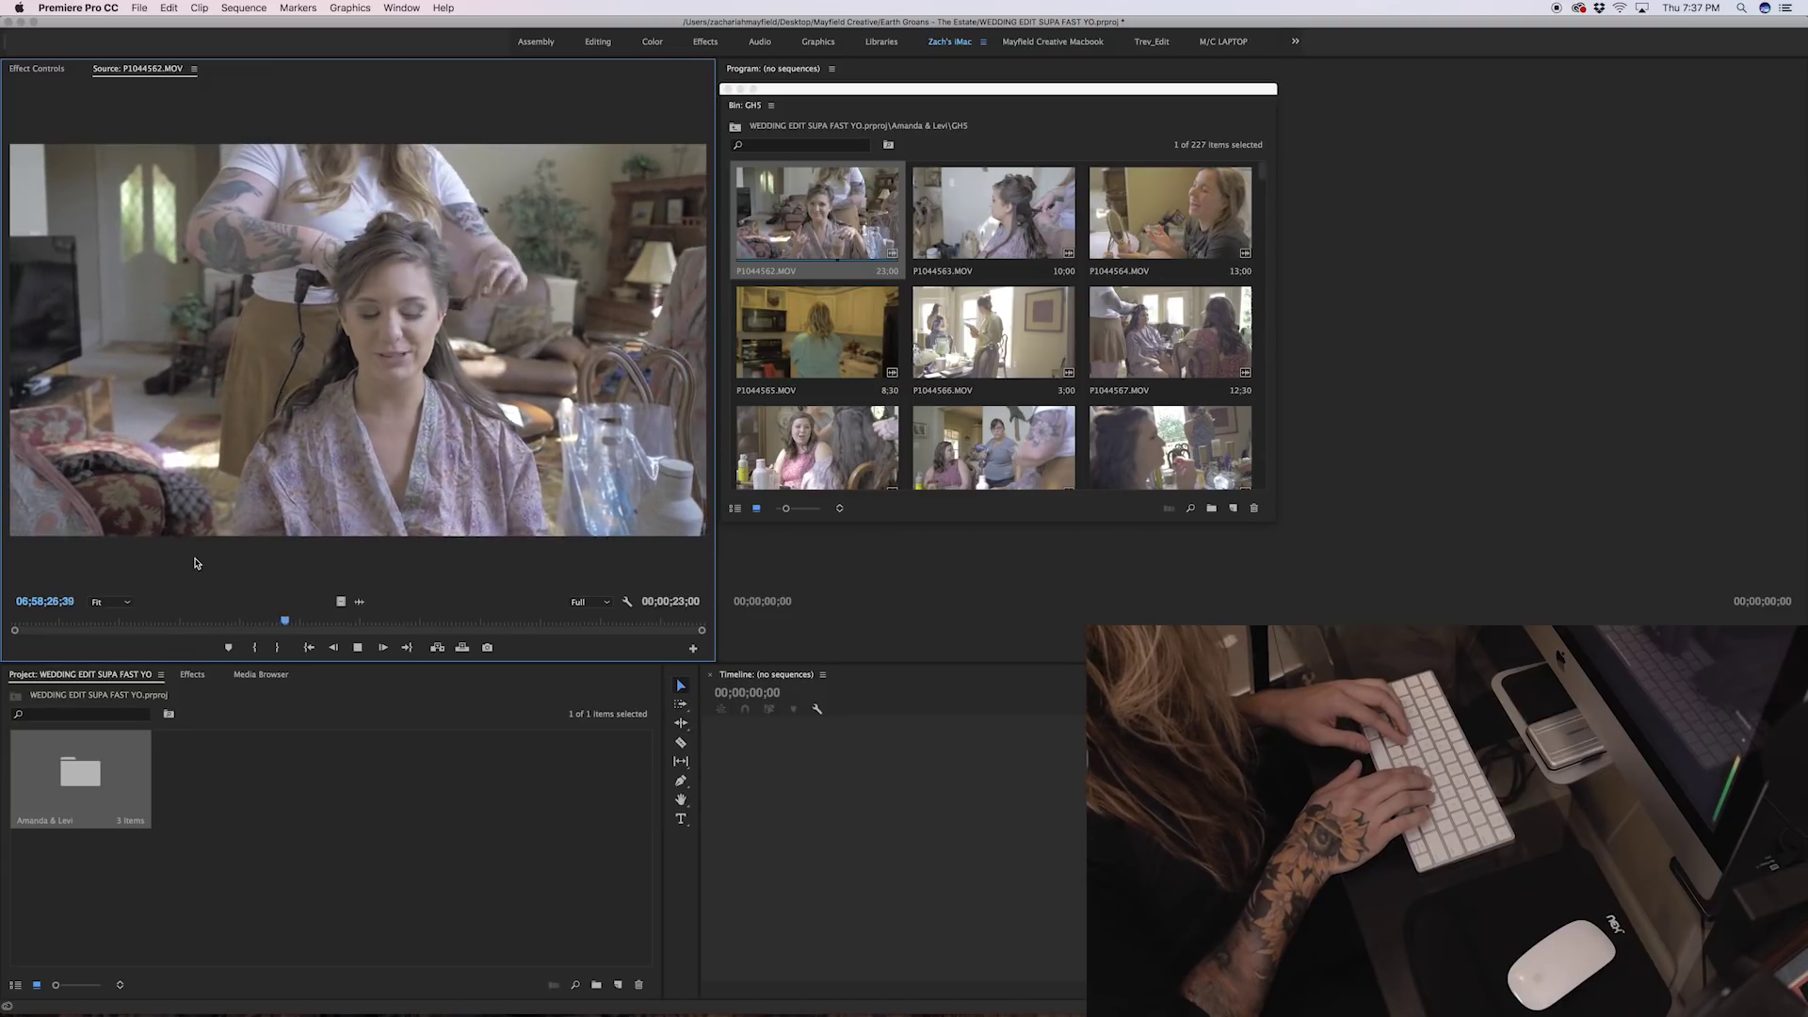
key("k")
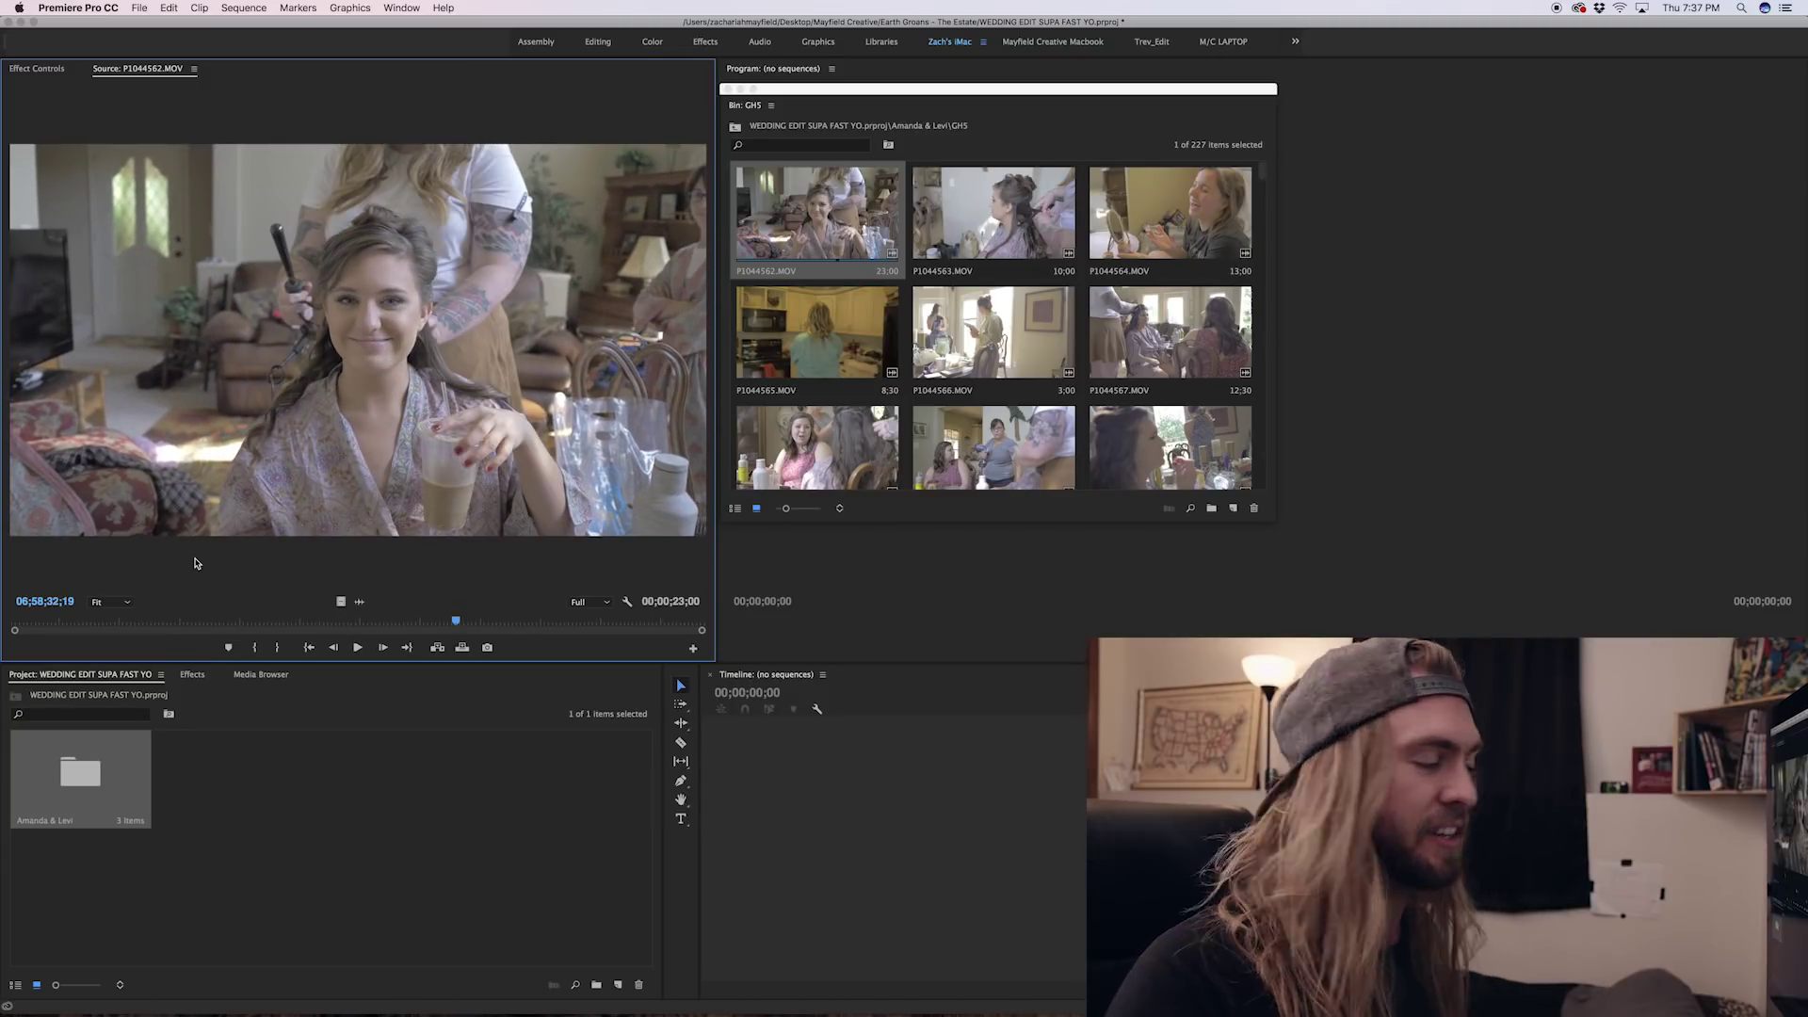
key("Home")
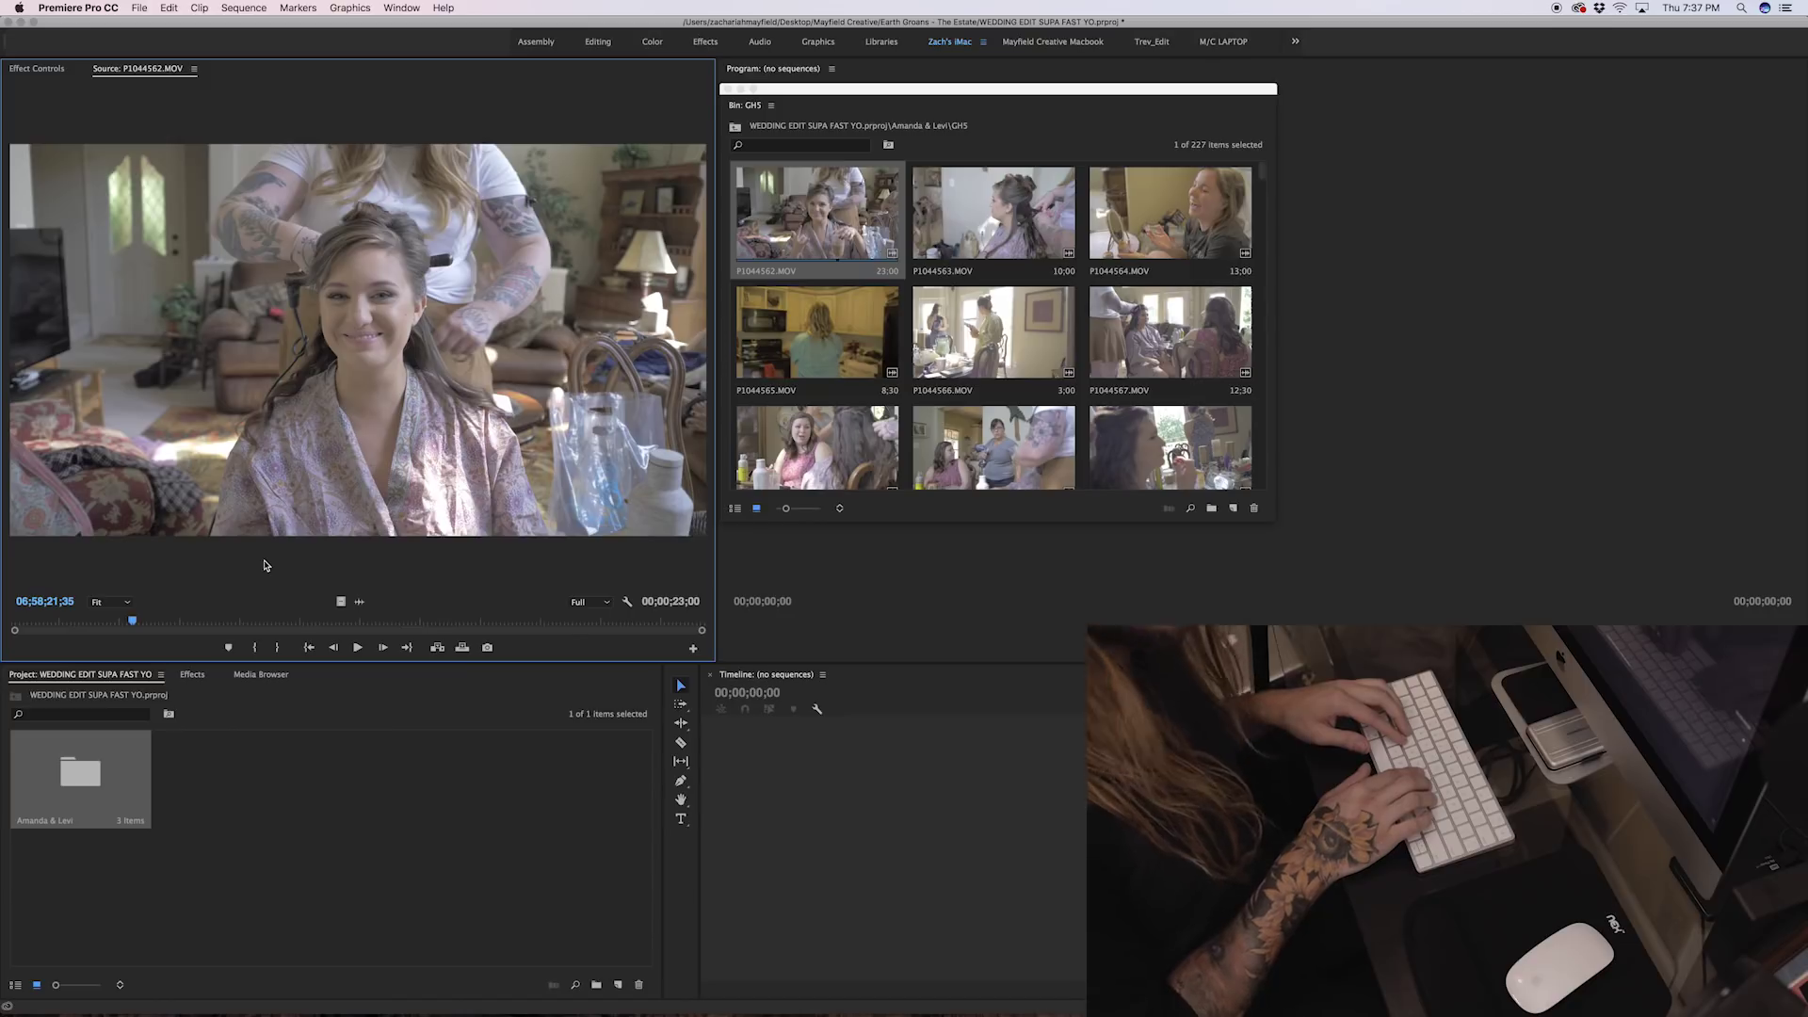
key("space")
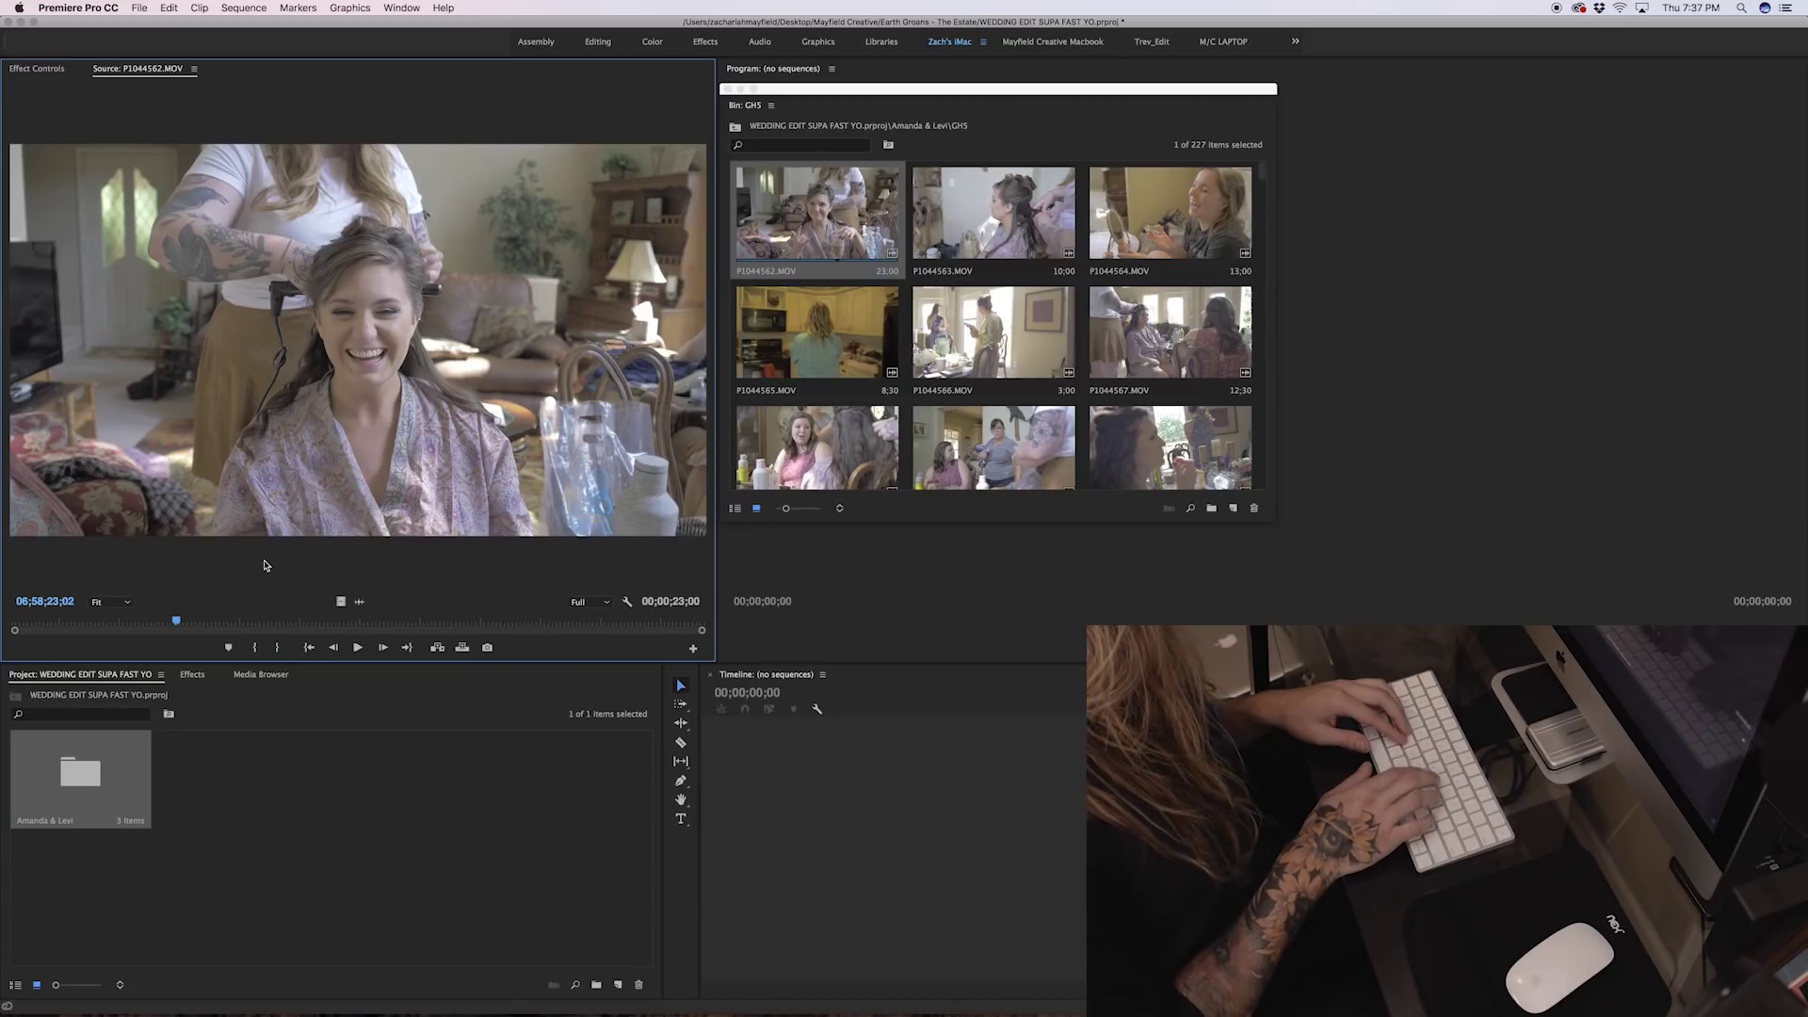
key("j")
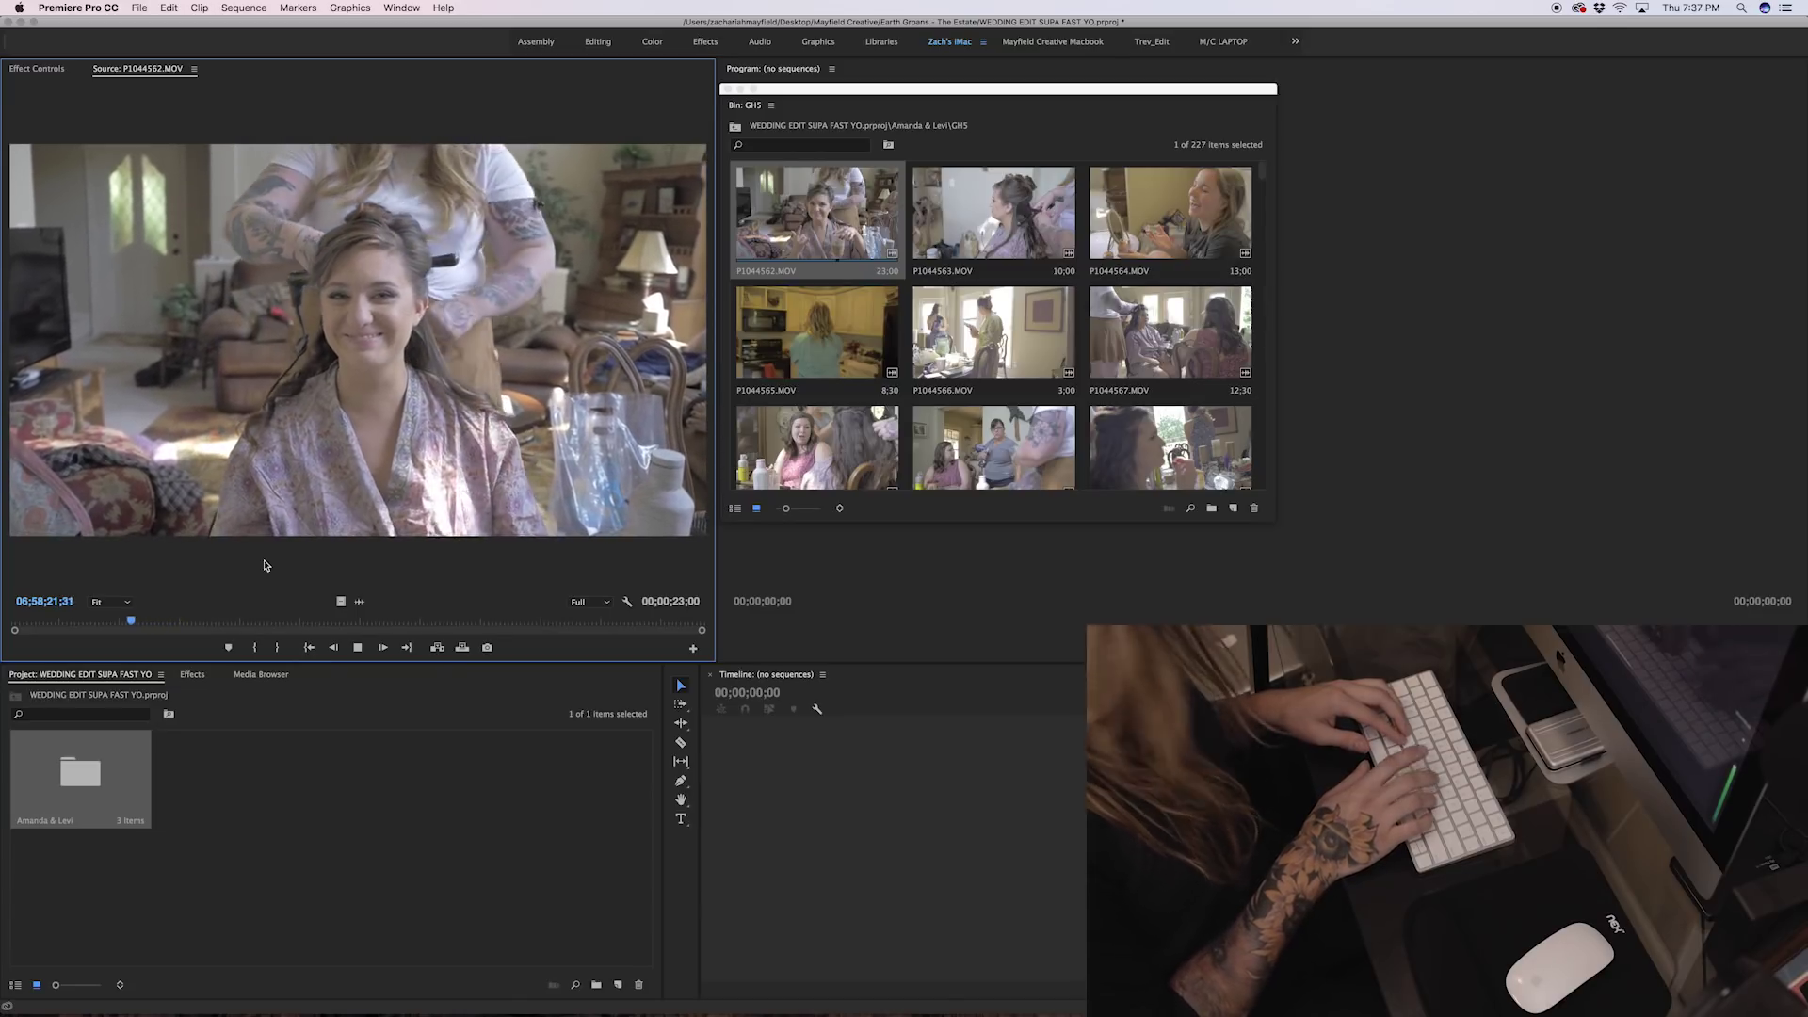
key("j")
key("k")
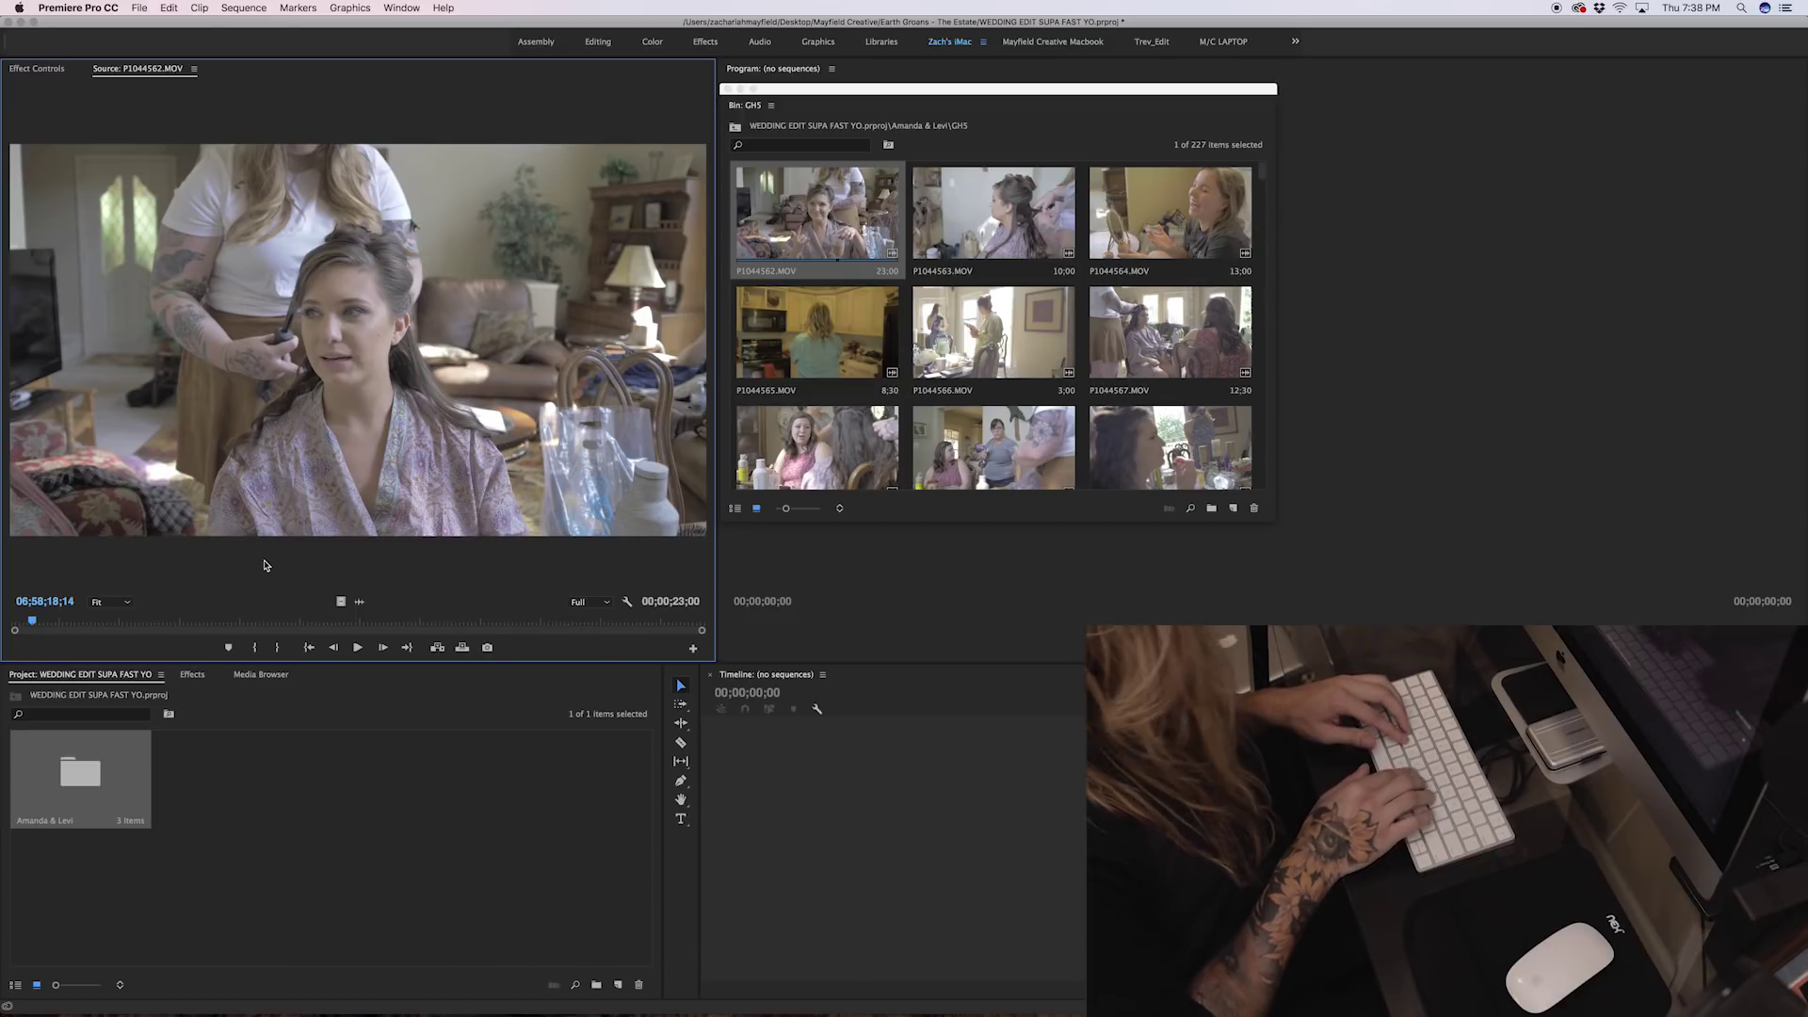
Step: Mark a roughly three-second In/Out range on P1044562 and drop it on the timeline
key("space")
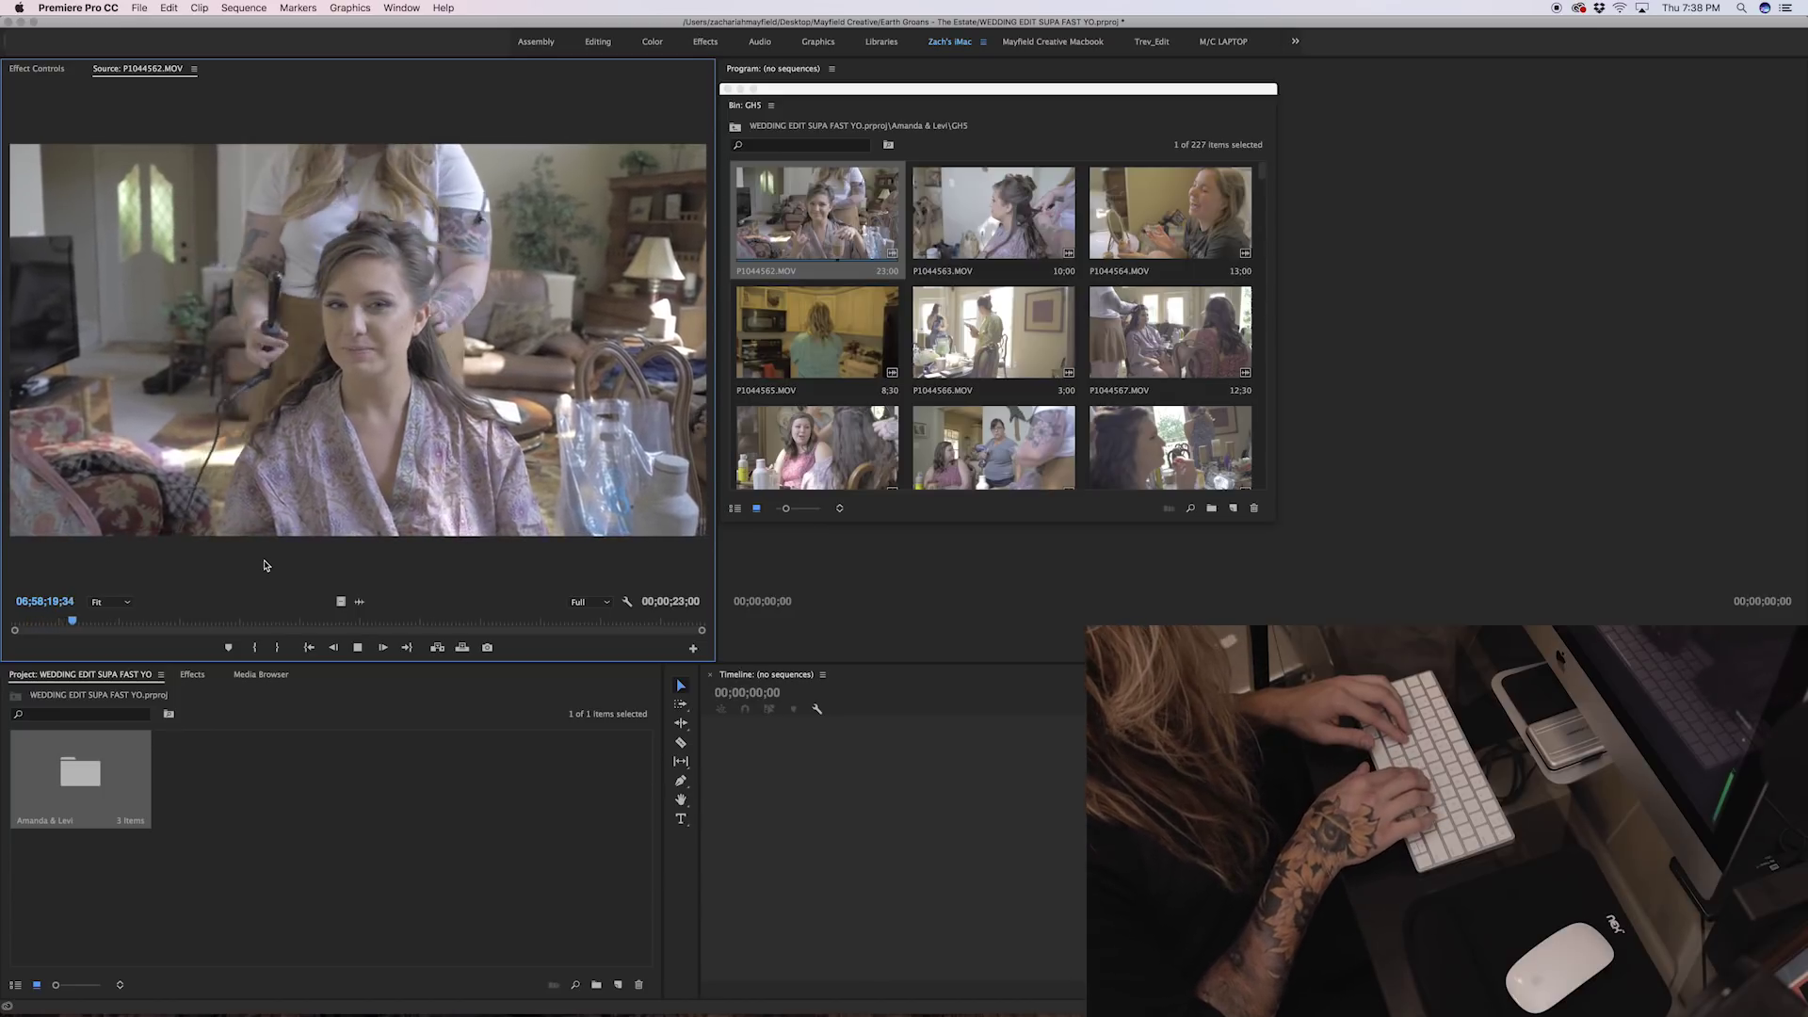
key("space")
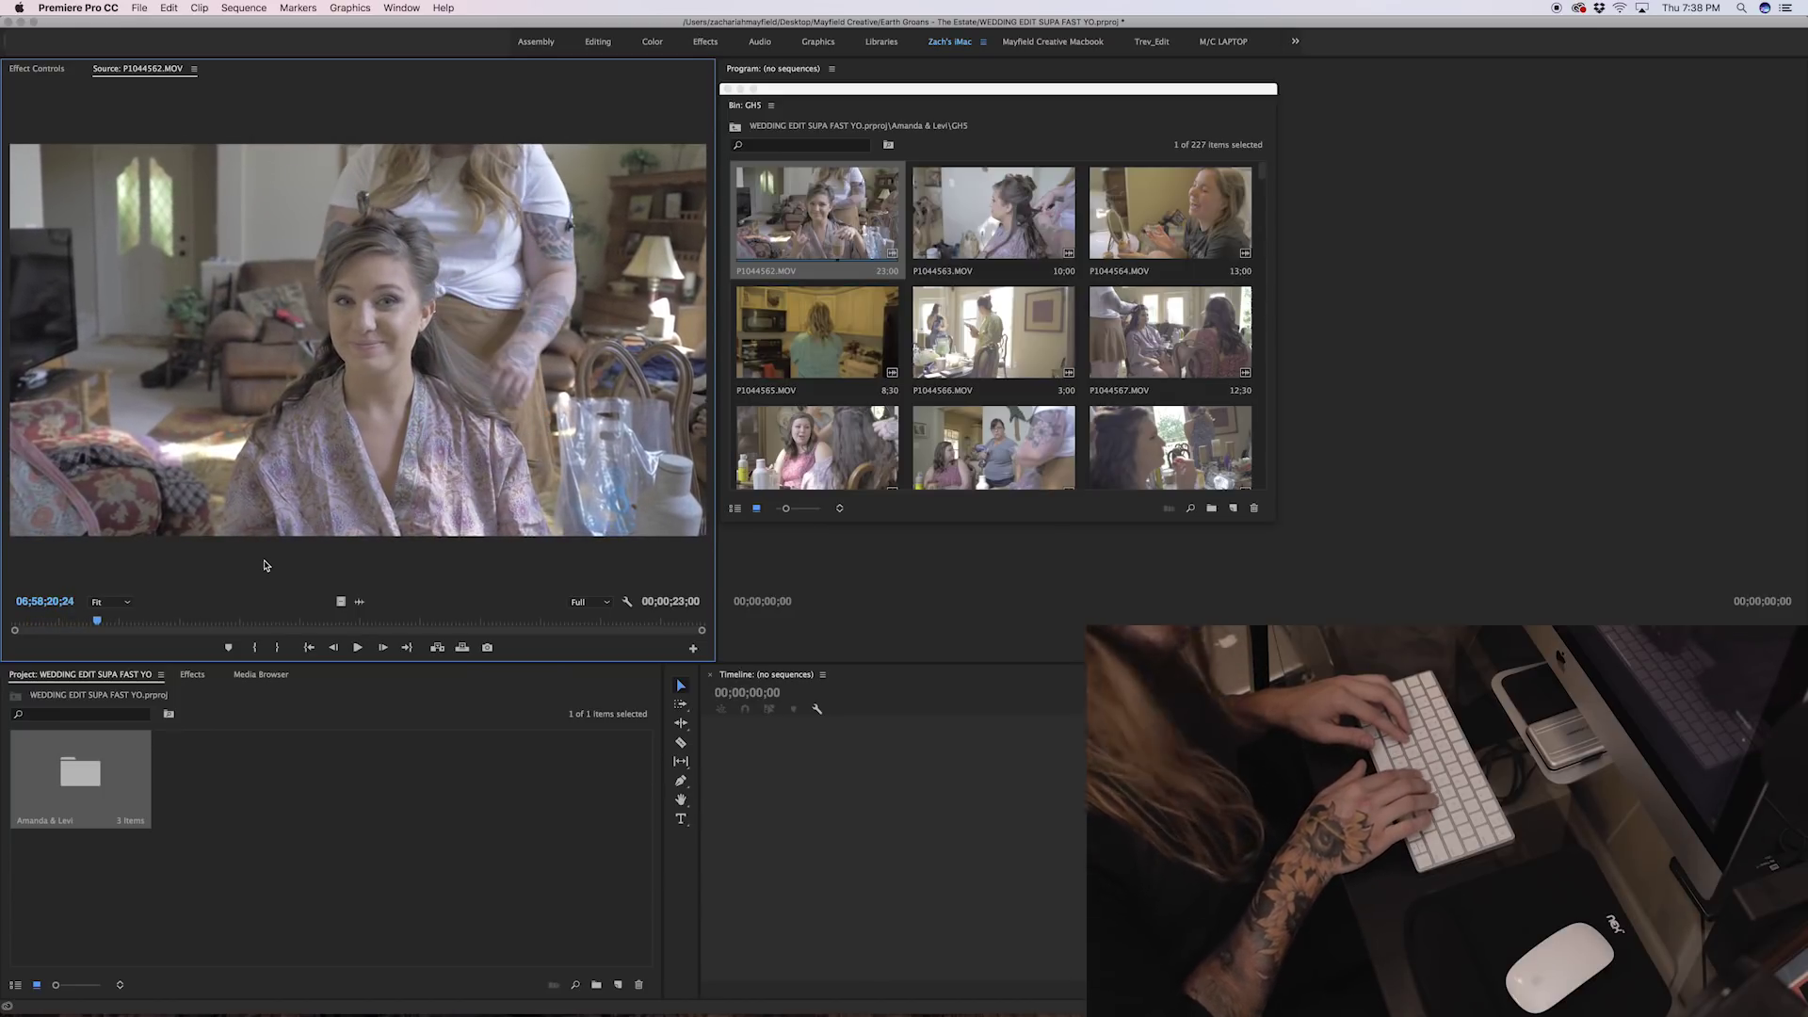
key("i")
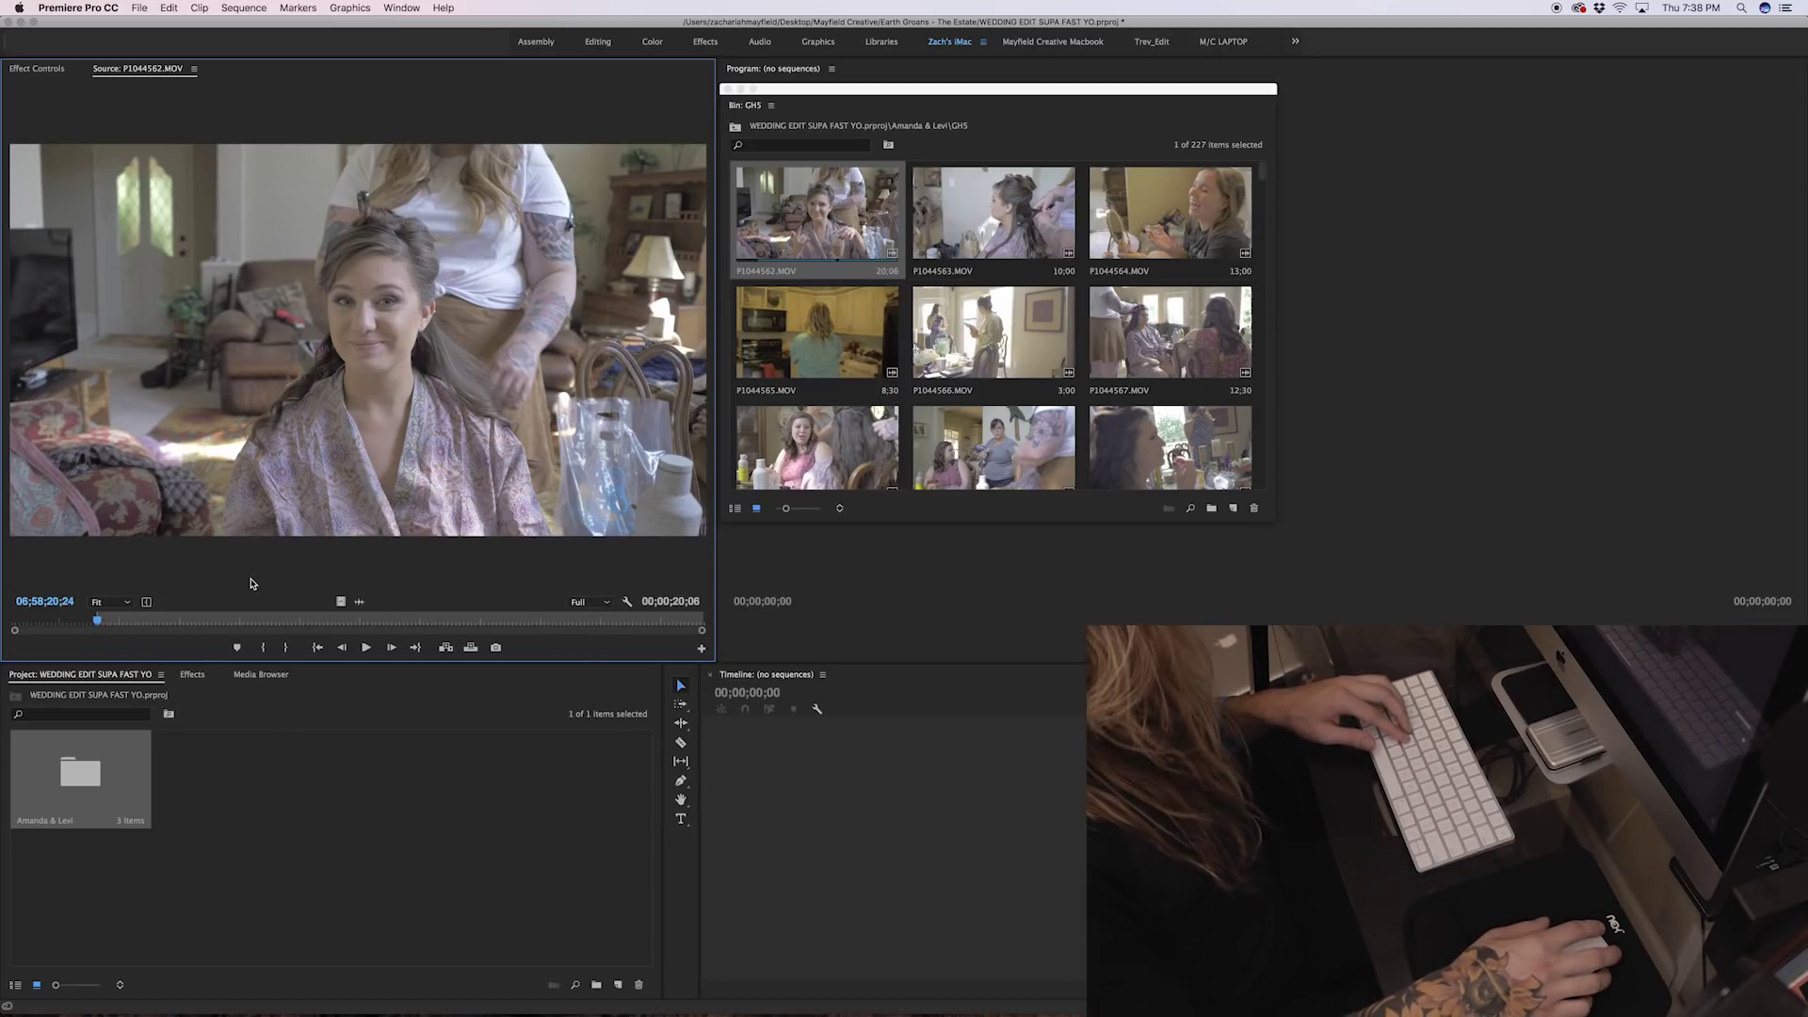
key("space")
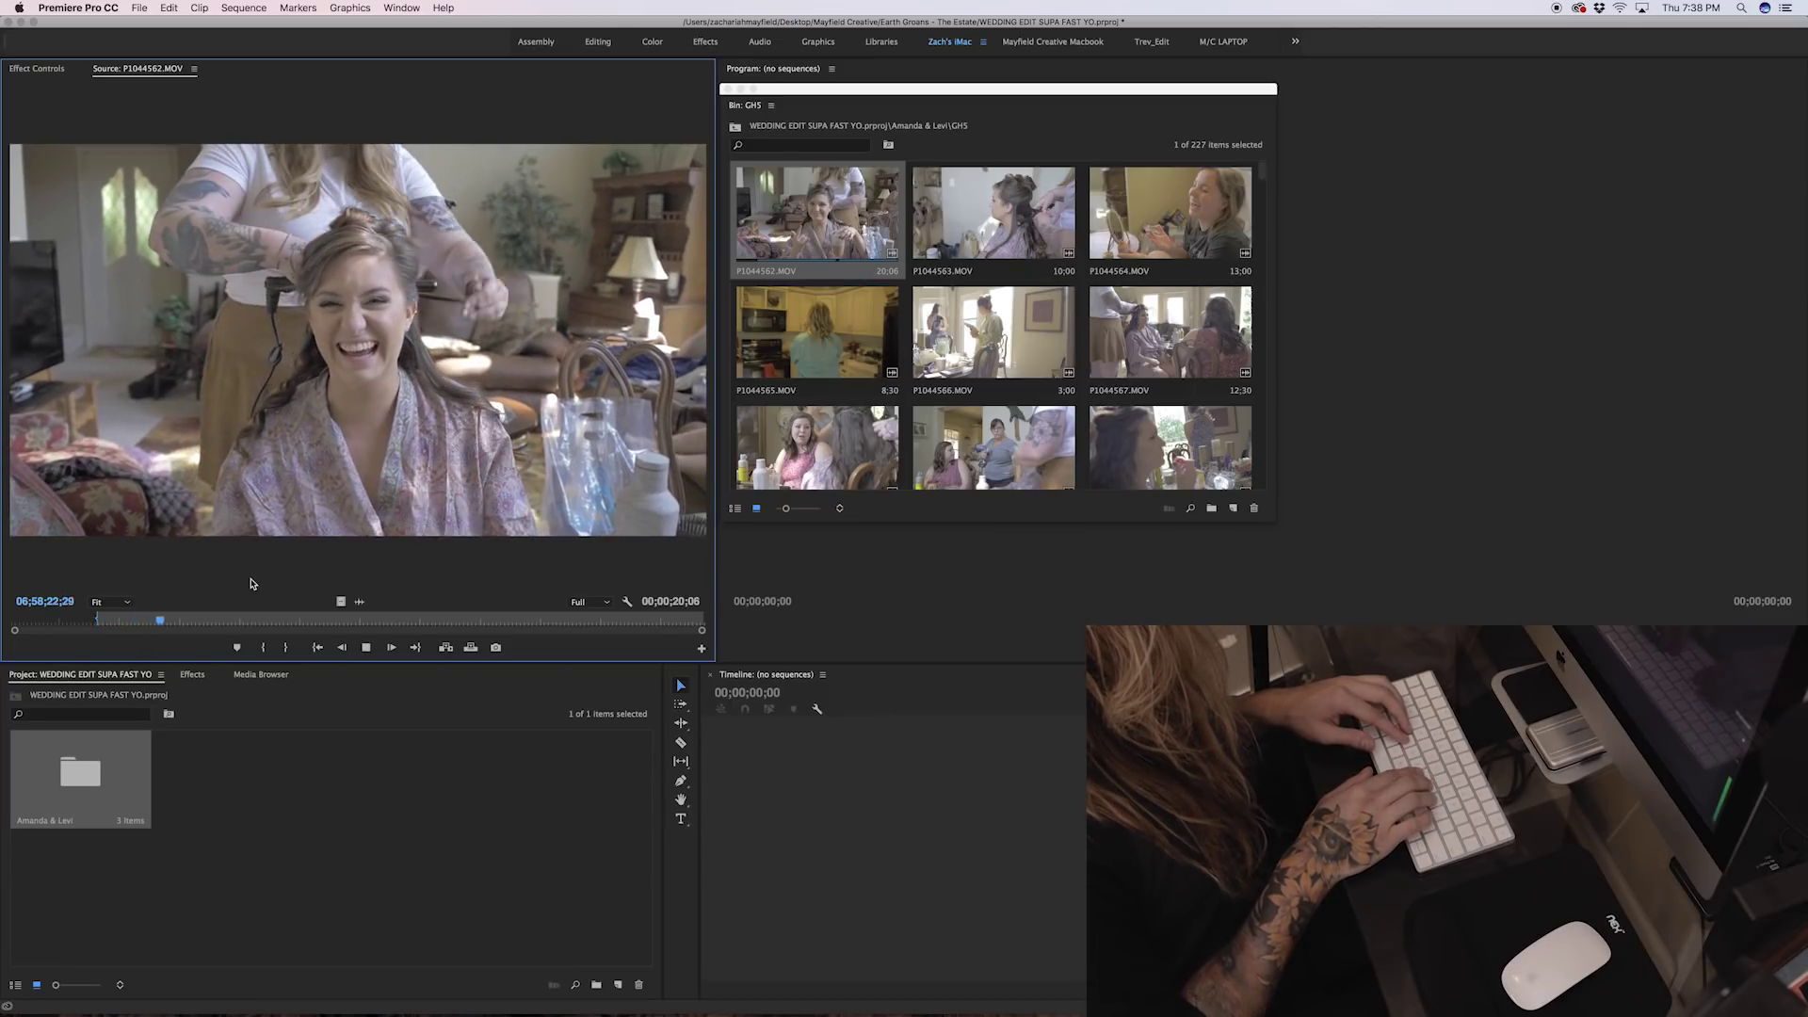
key("space")
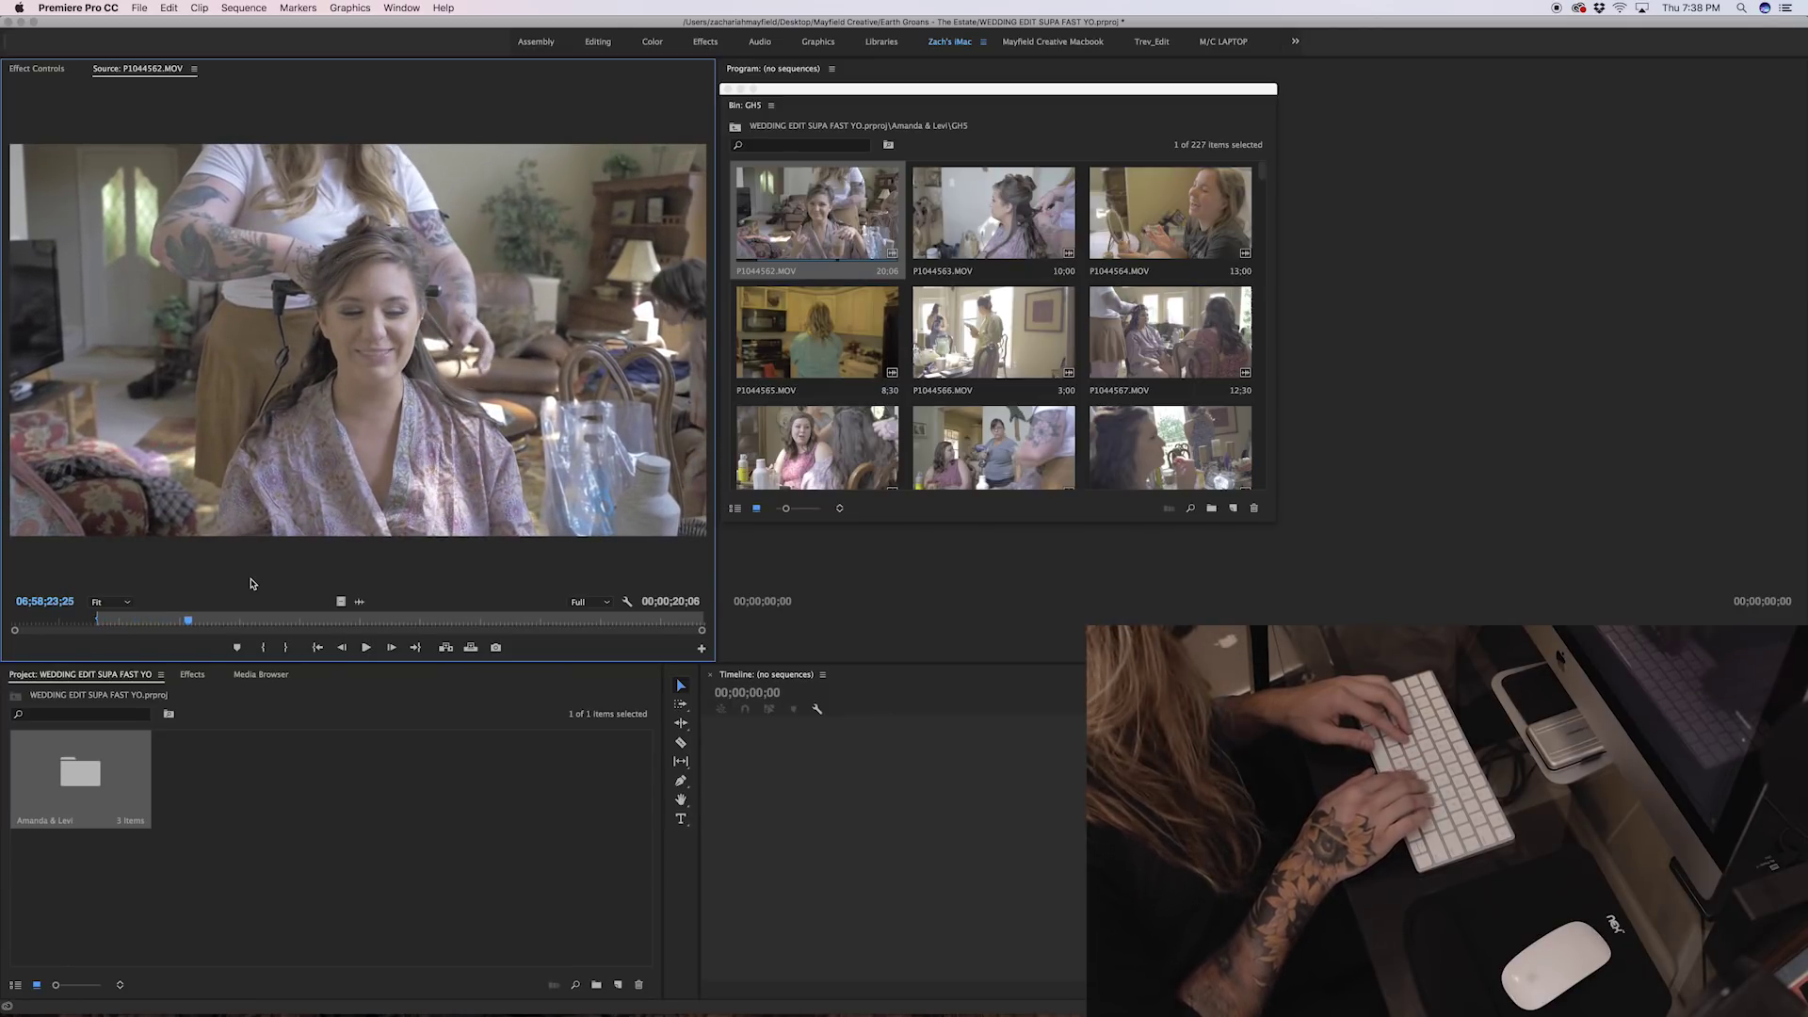
key("o")
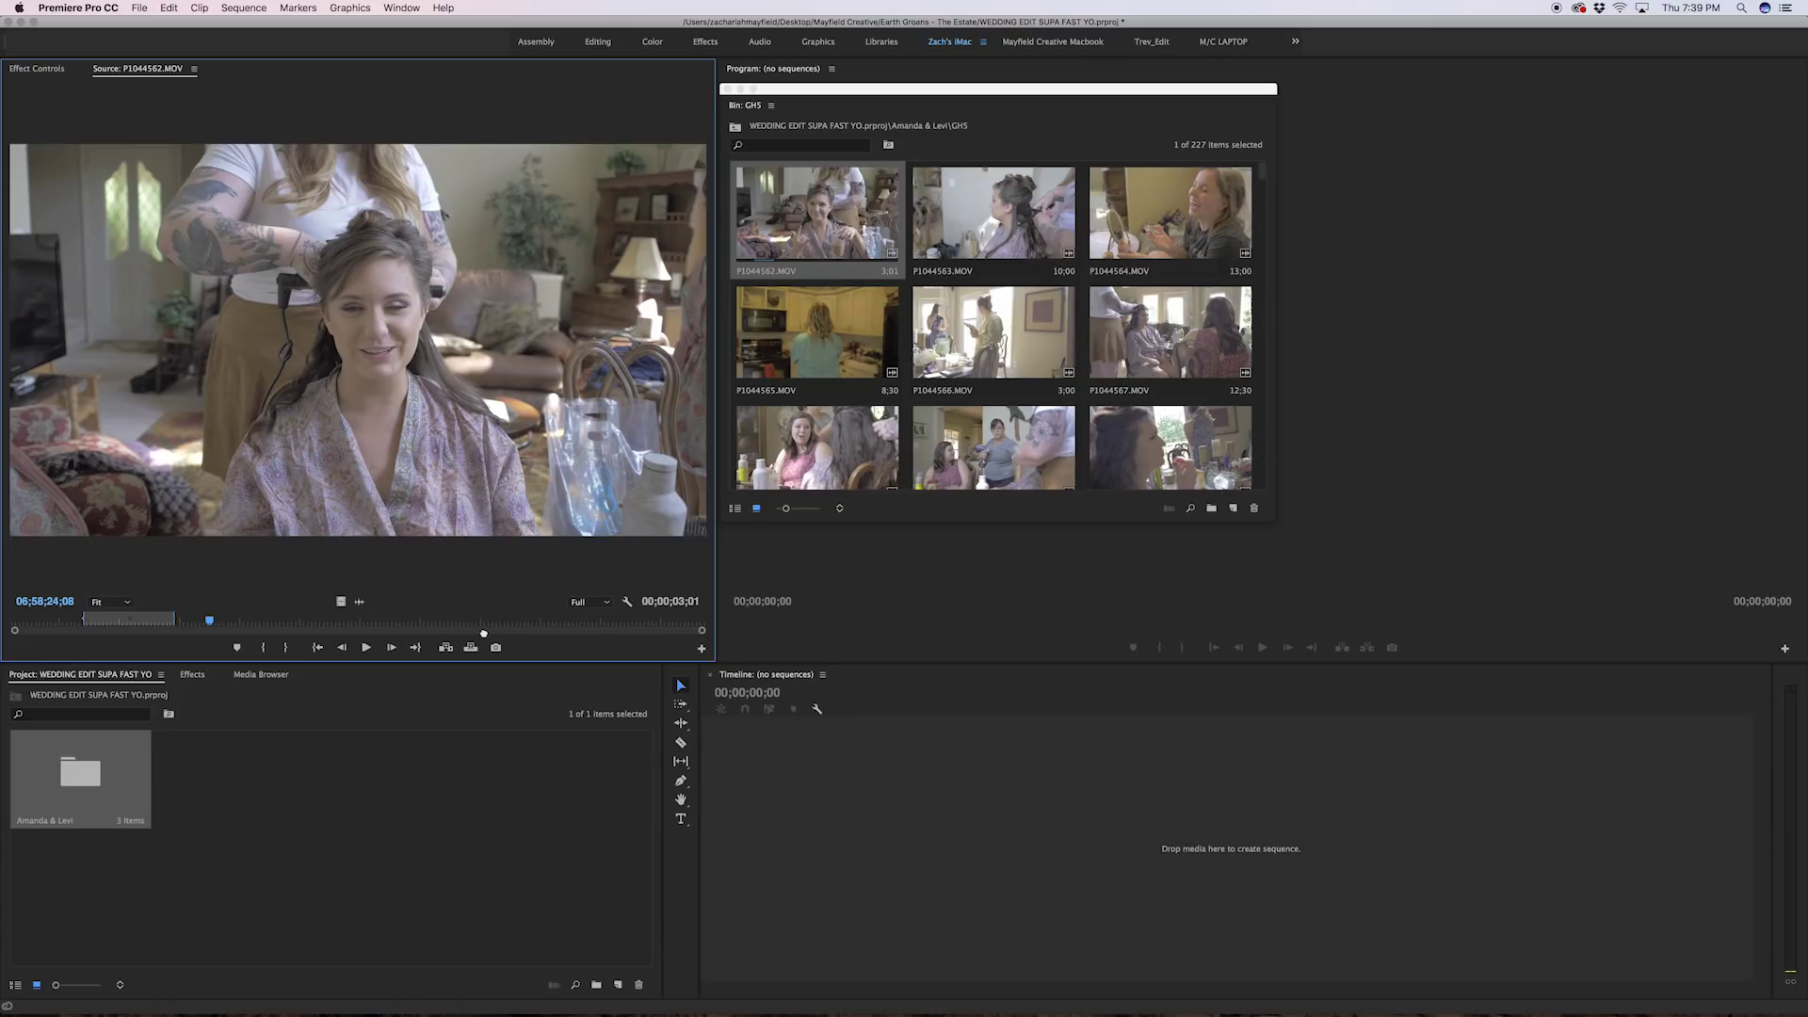
left_click_drag(799, 801, 801, 803)
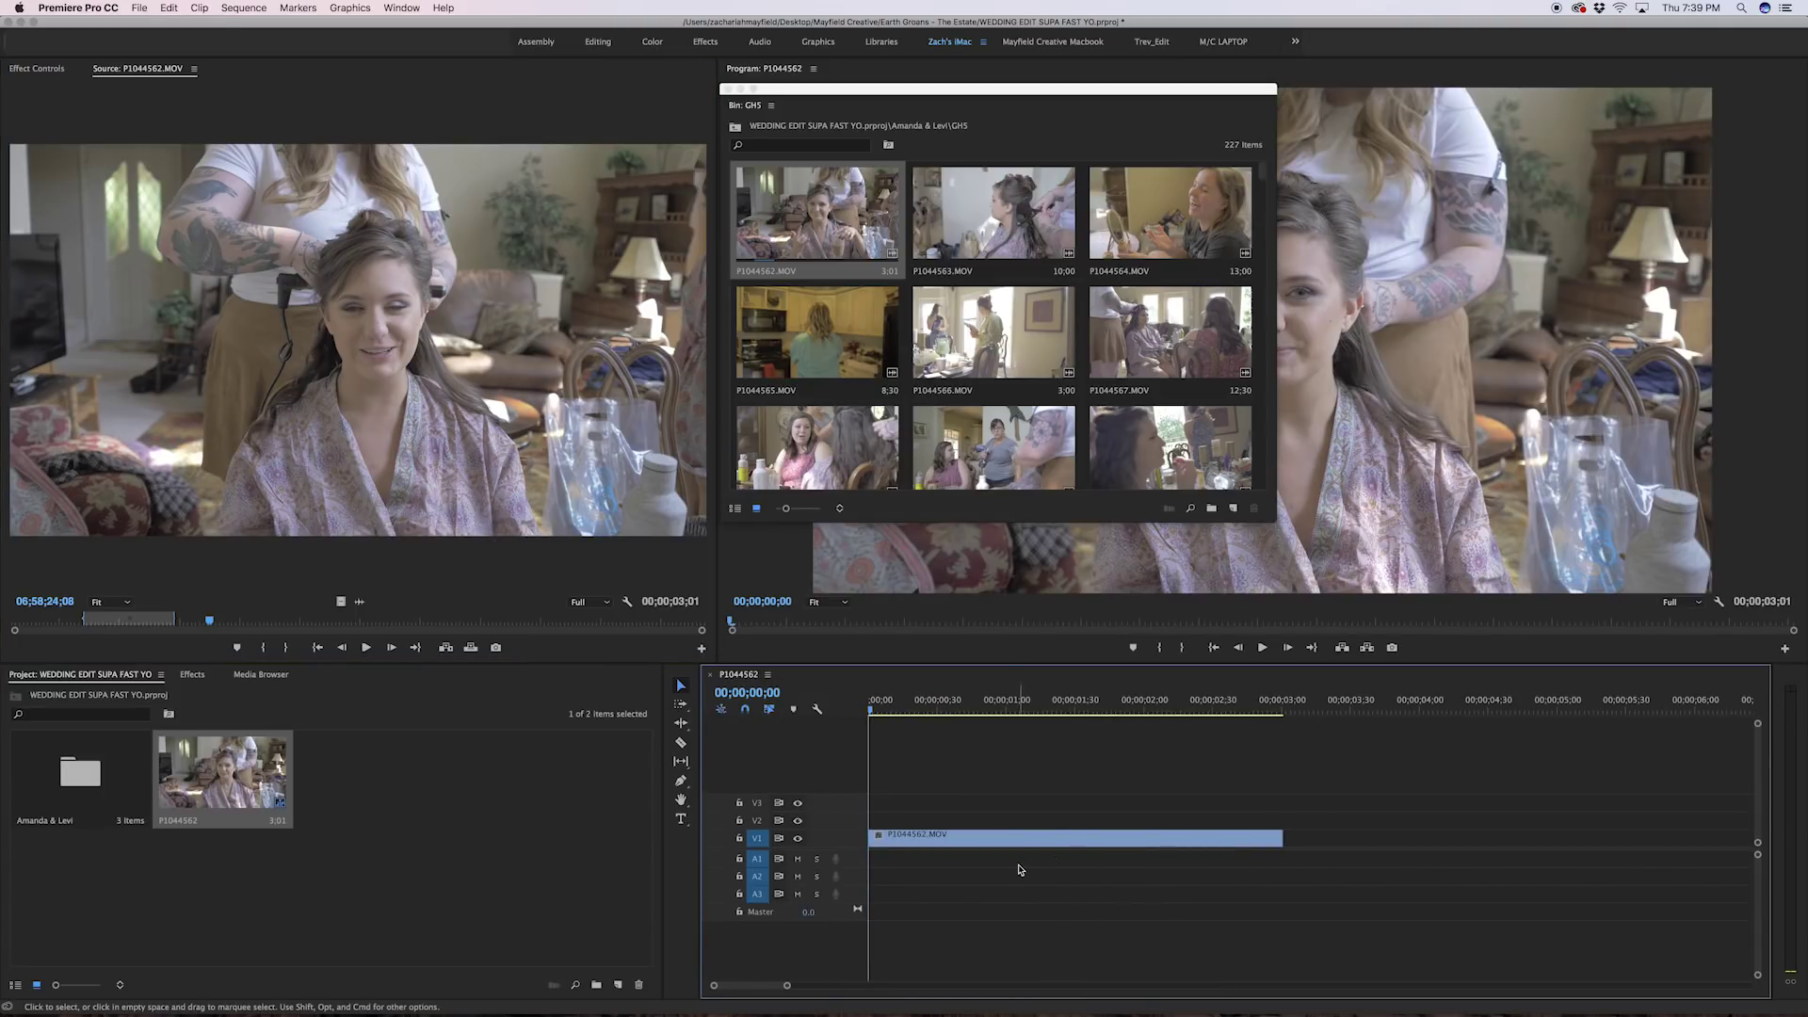
Step: Replace the timeline clip with trimmed P1044562 from the Source Monitor and fit the view
key("Delete")
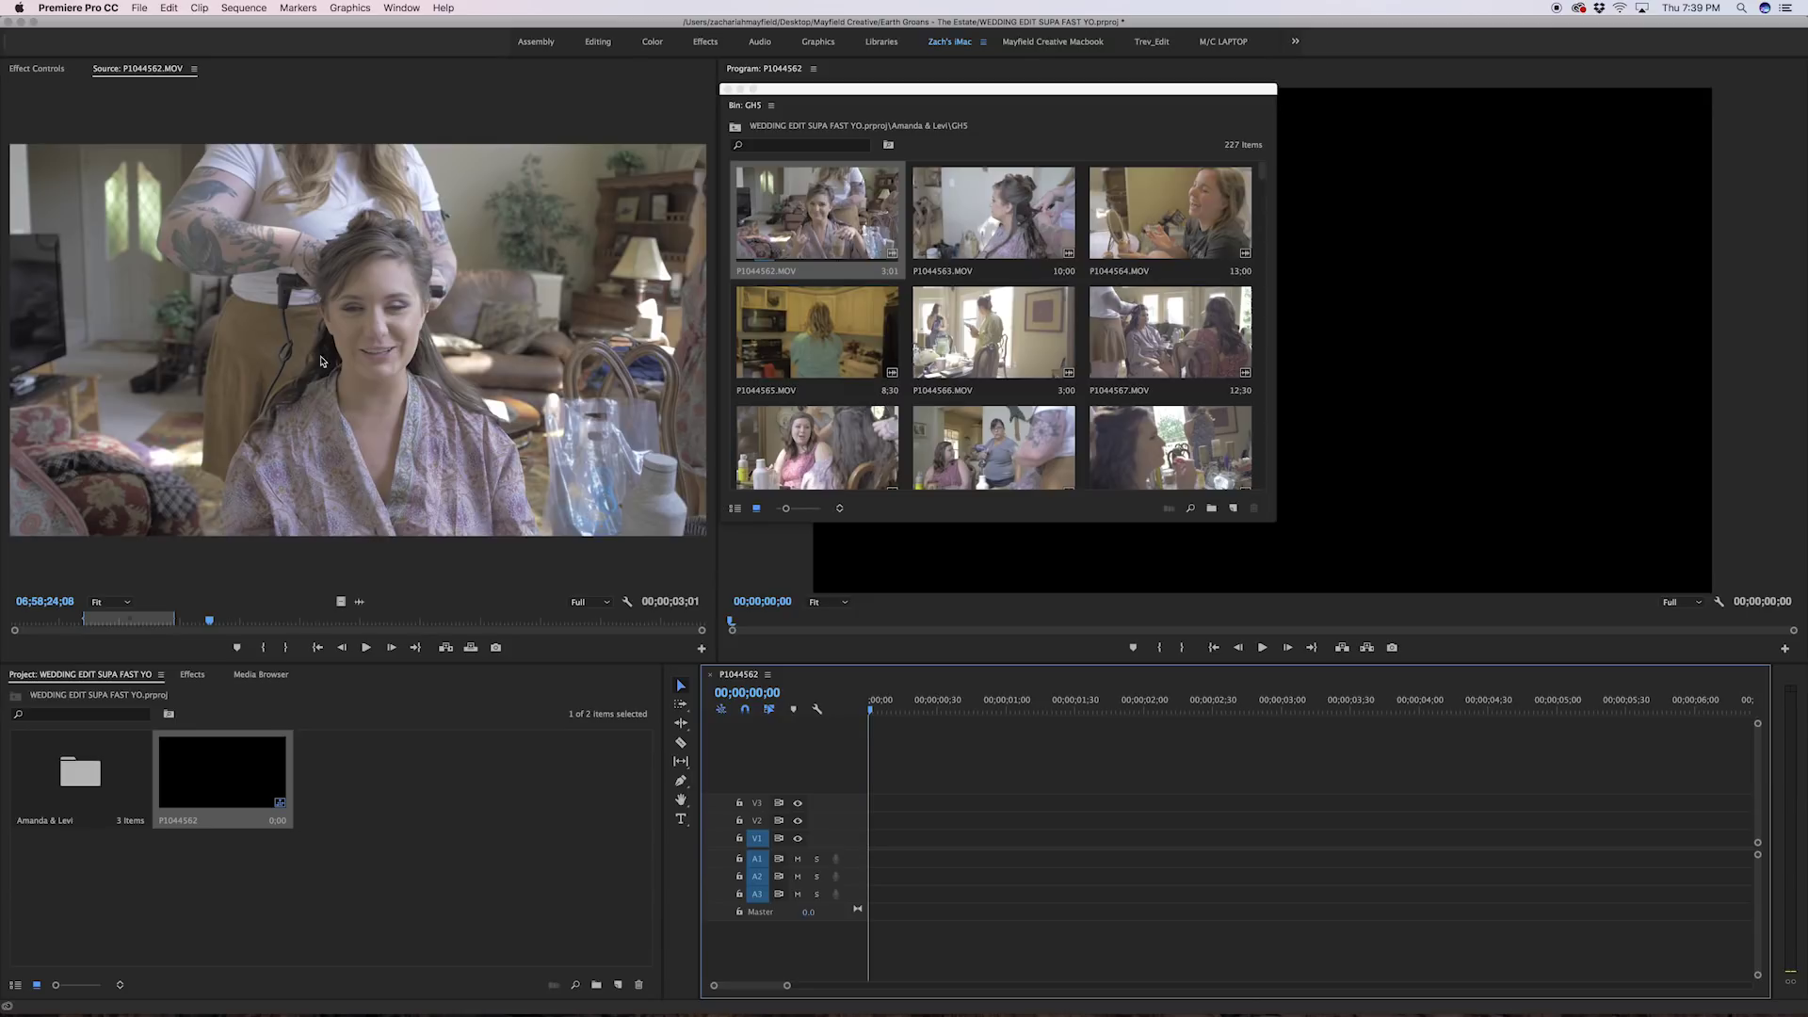
left_click(362, 341)
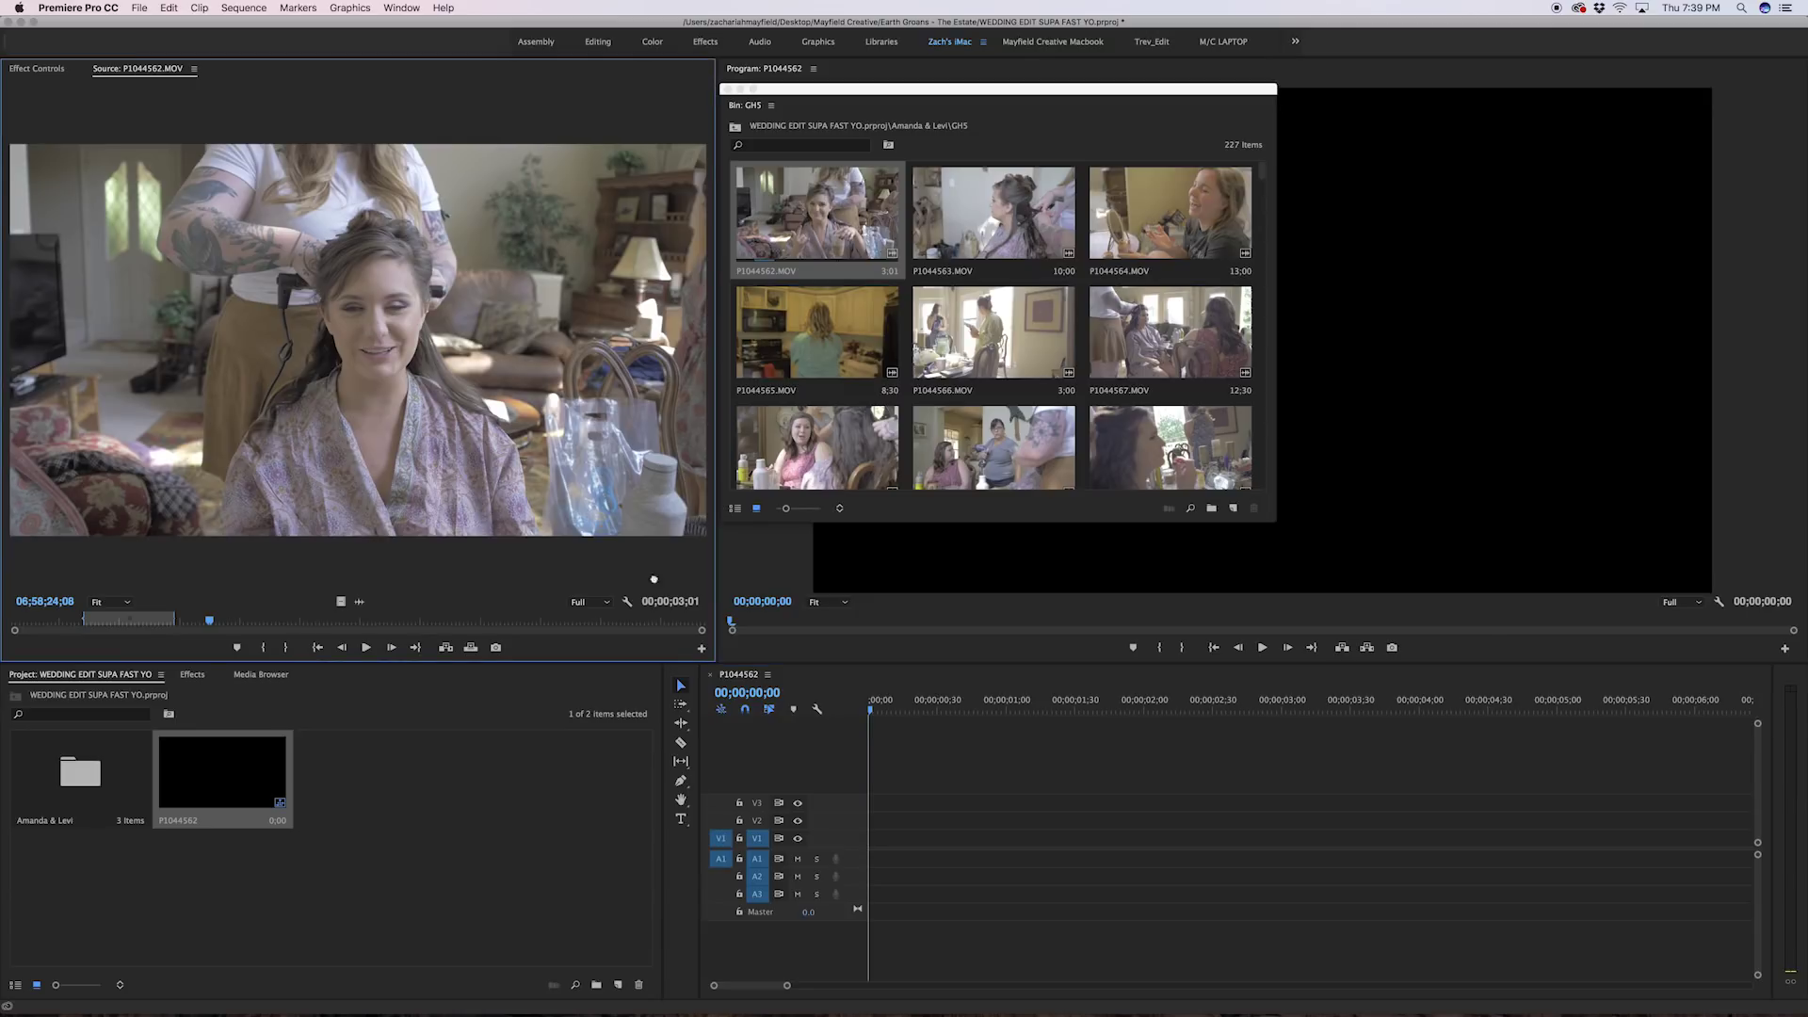
left_click_drag(653, 579, 867, 845)
key("backslash")
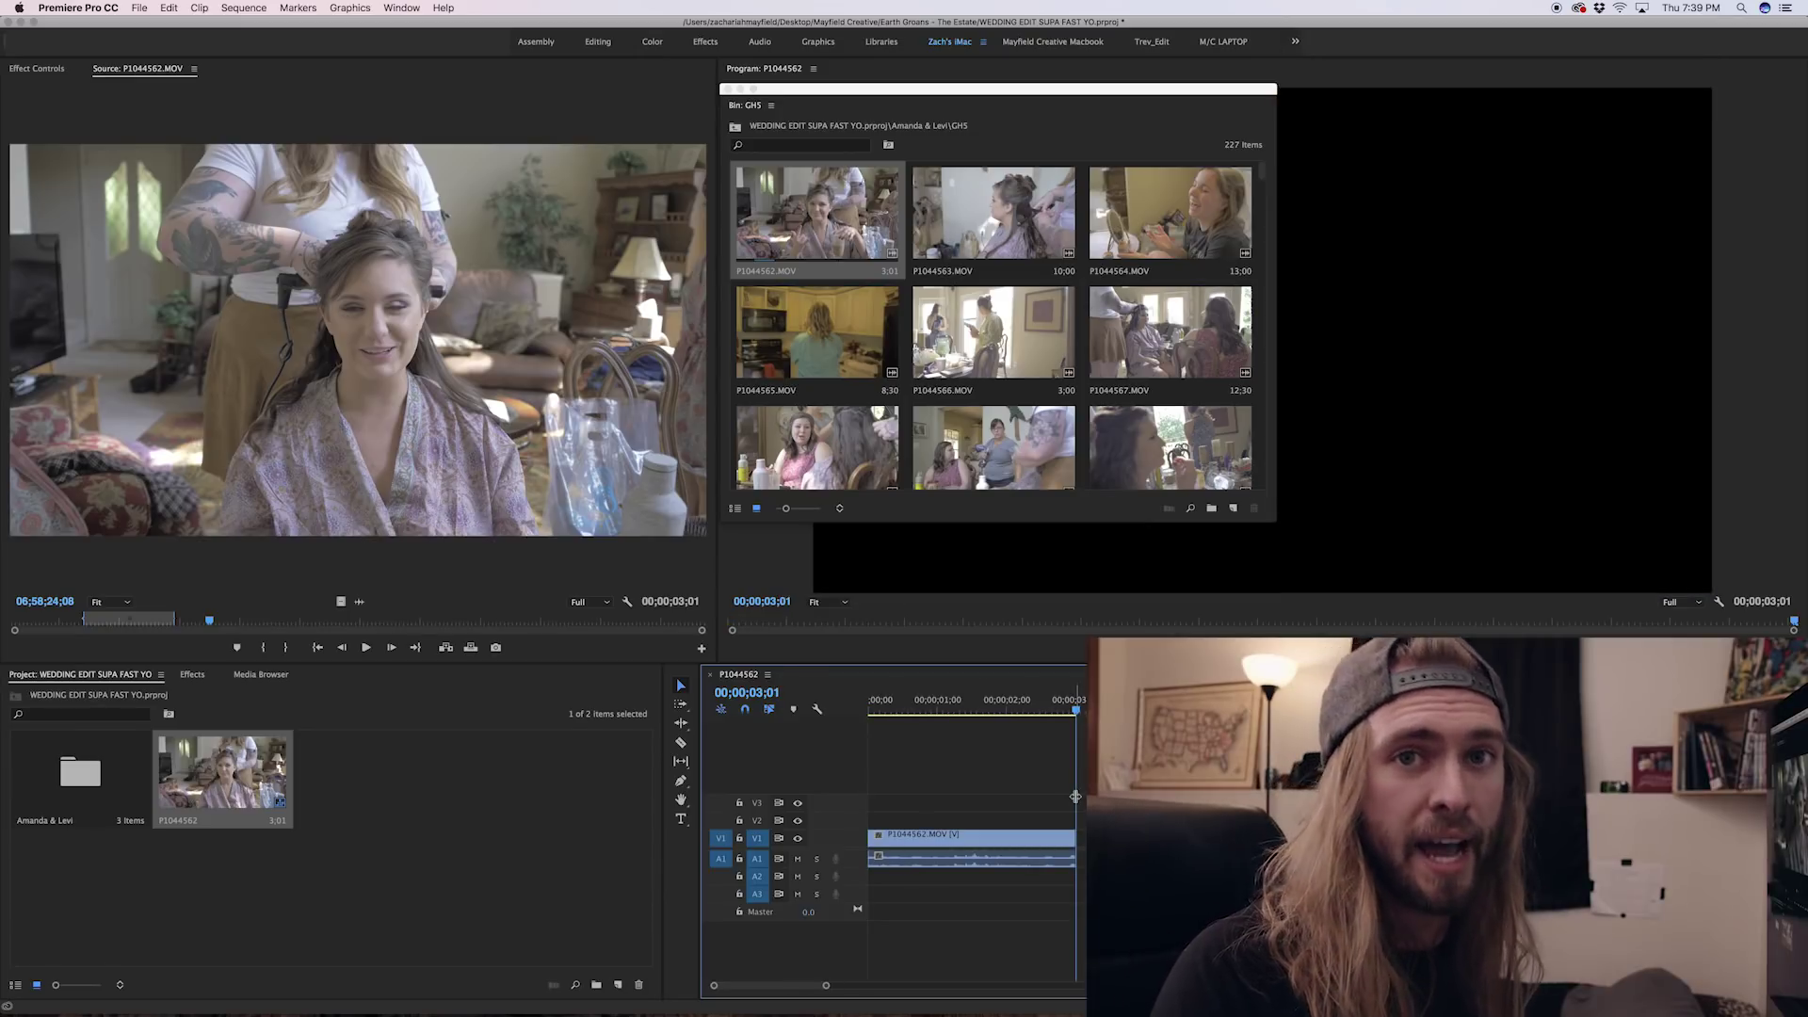
left_click(243, 8)
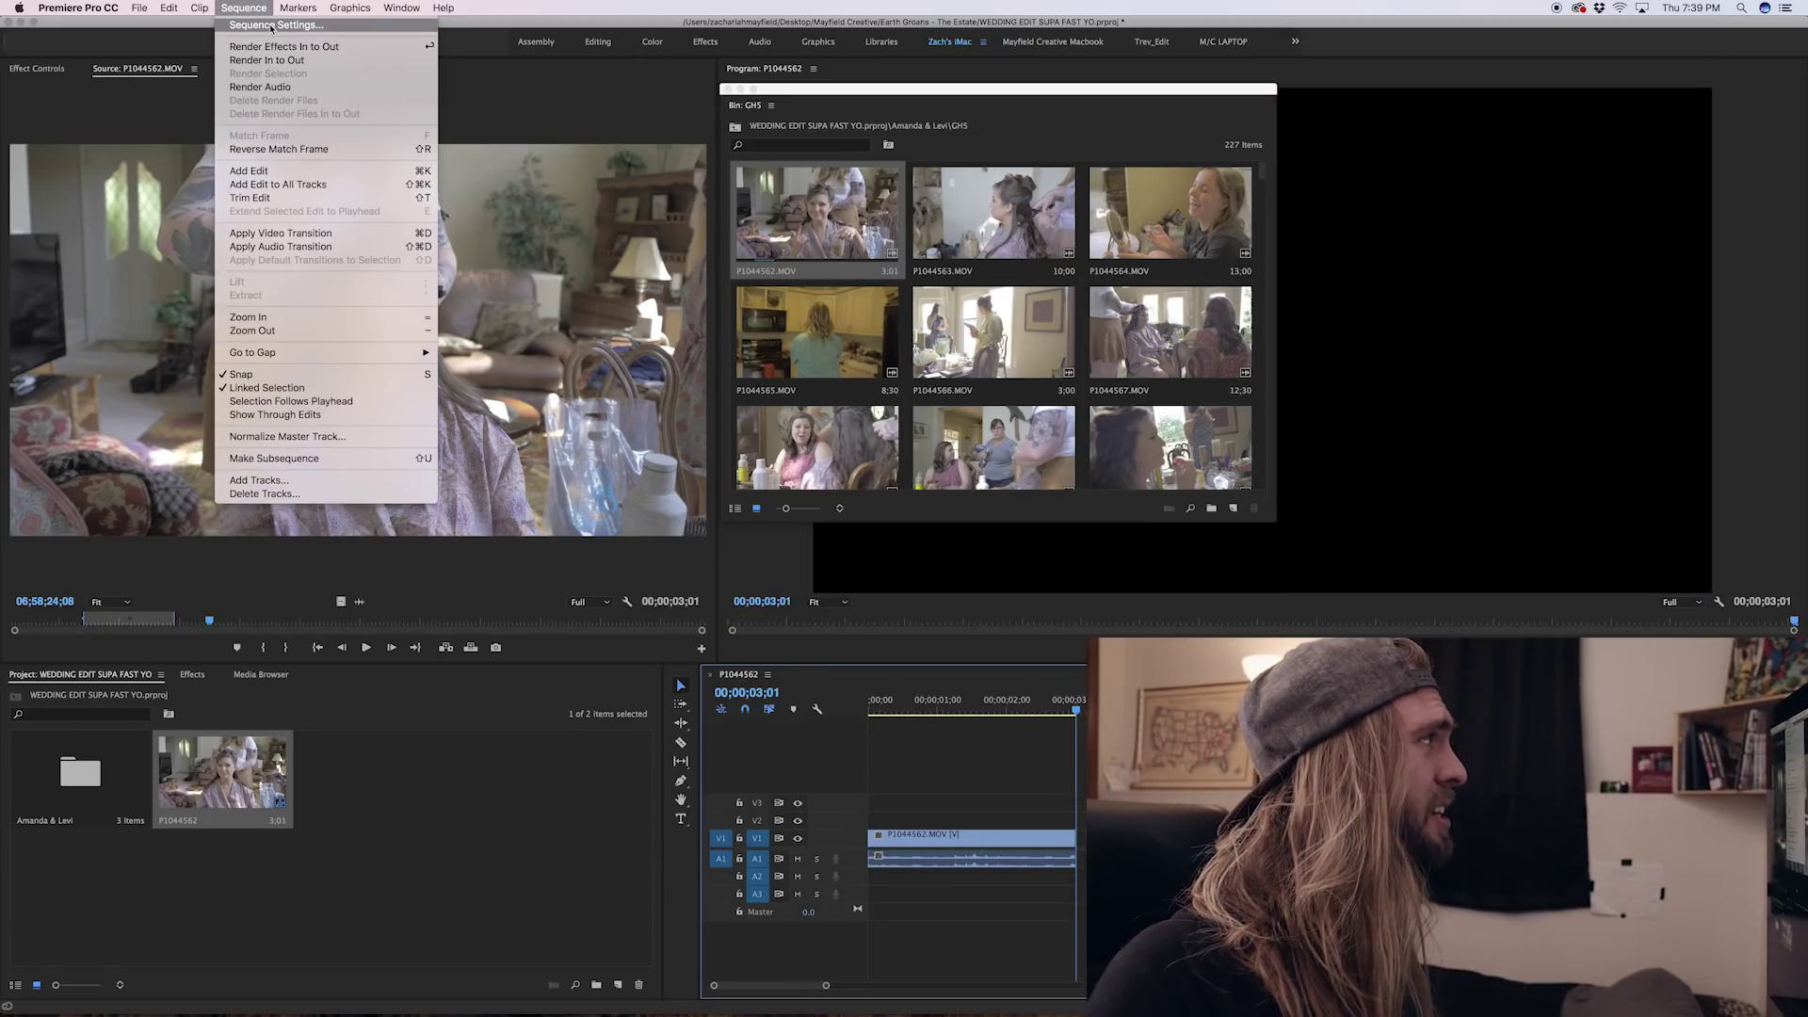
Step: Switch the P1044562 sequence's editing mode to ARRI Cinema and confirm deleting previews
left_click(272, 26)
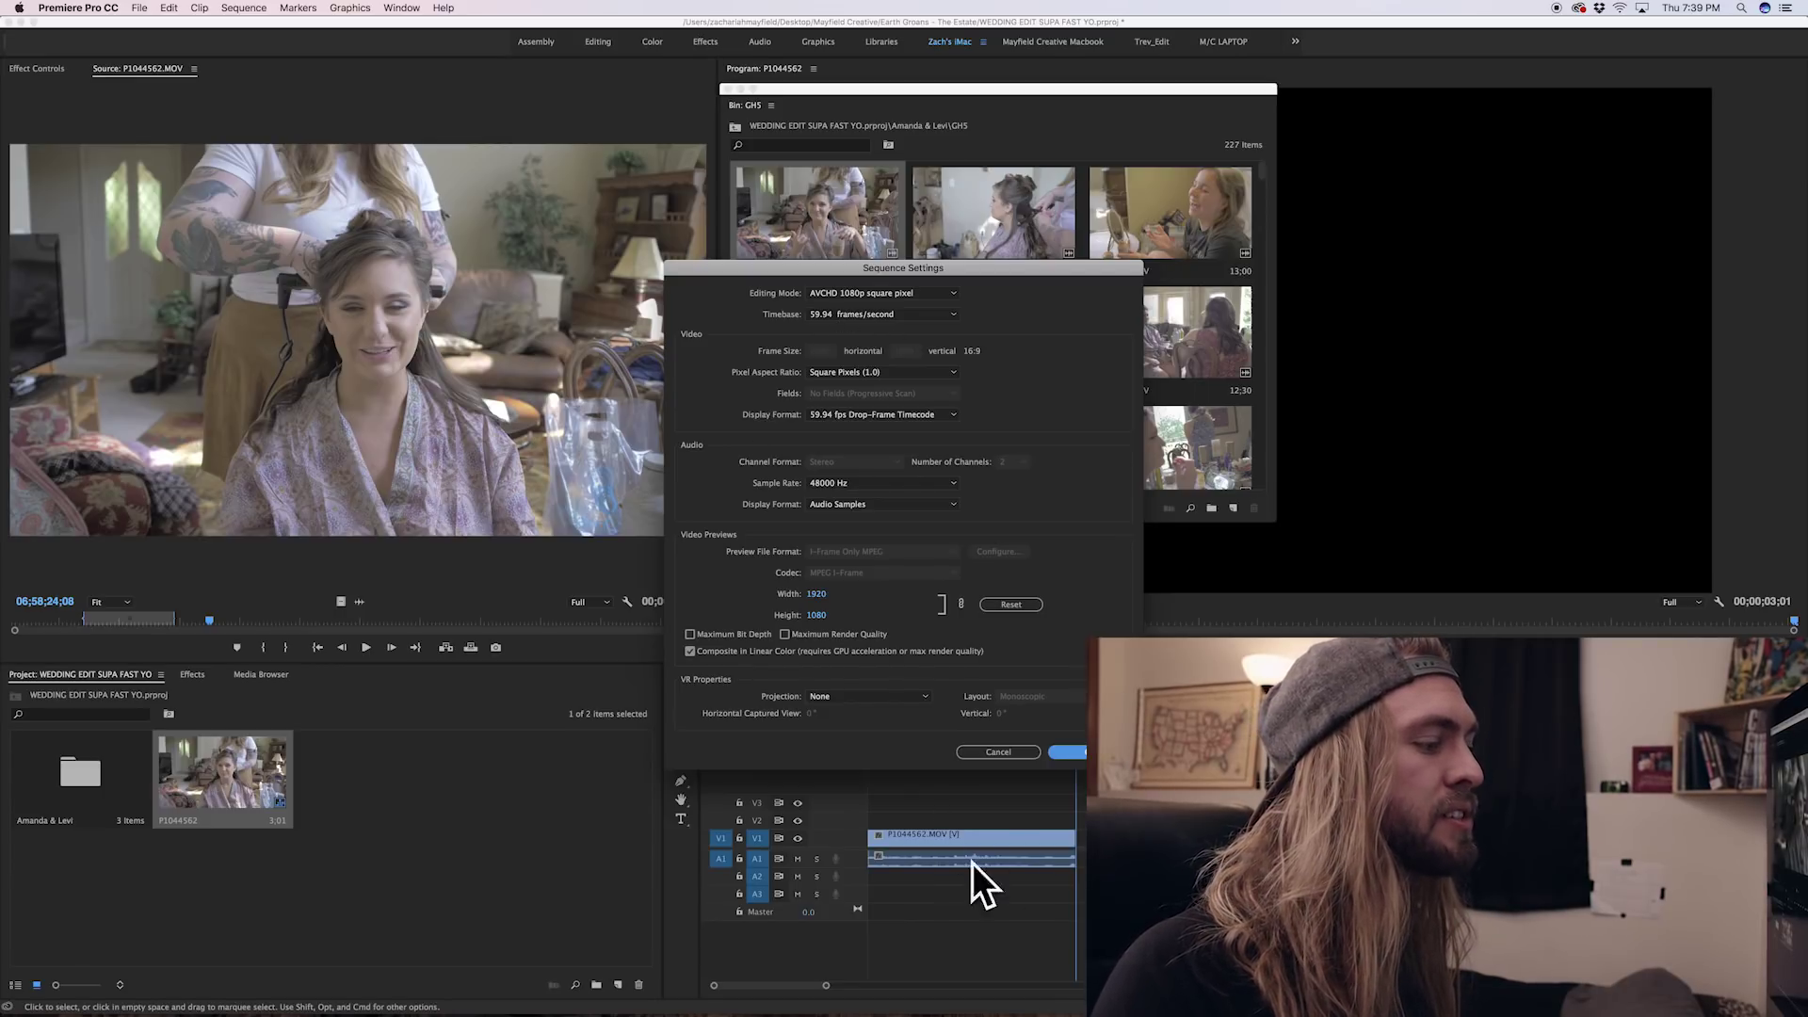
left_click(827, 294)
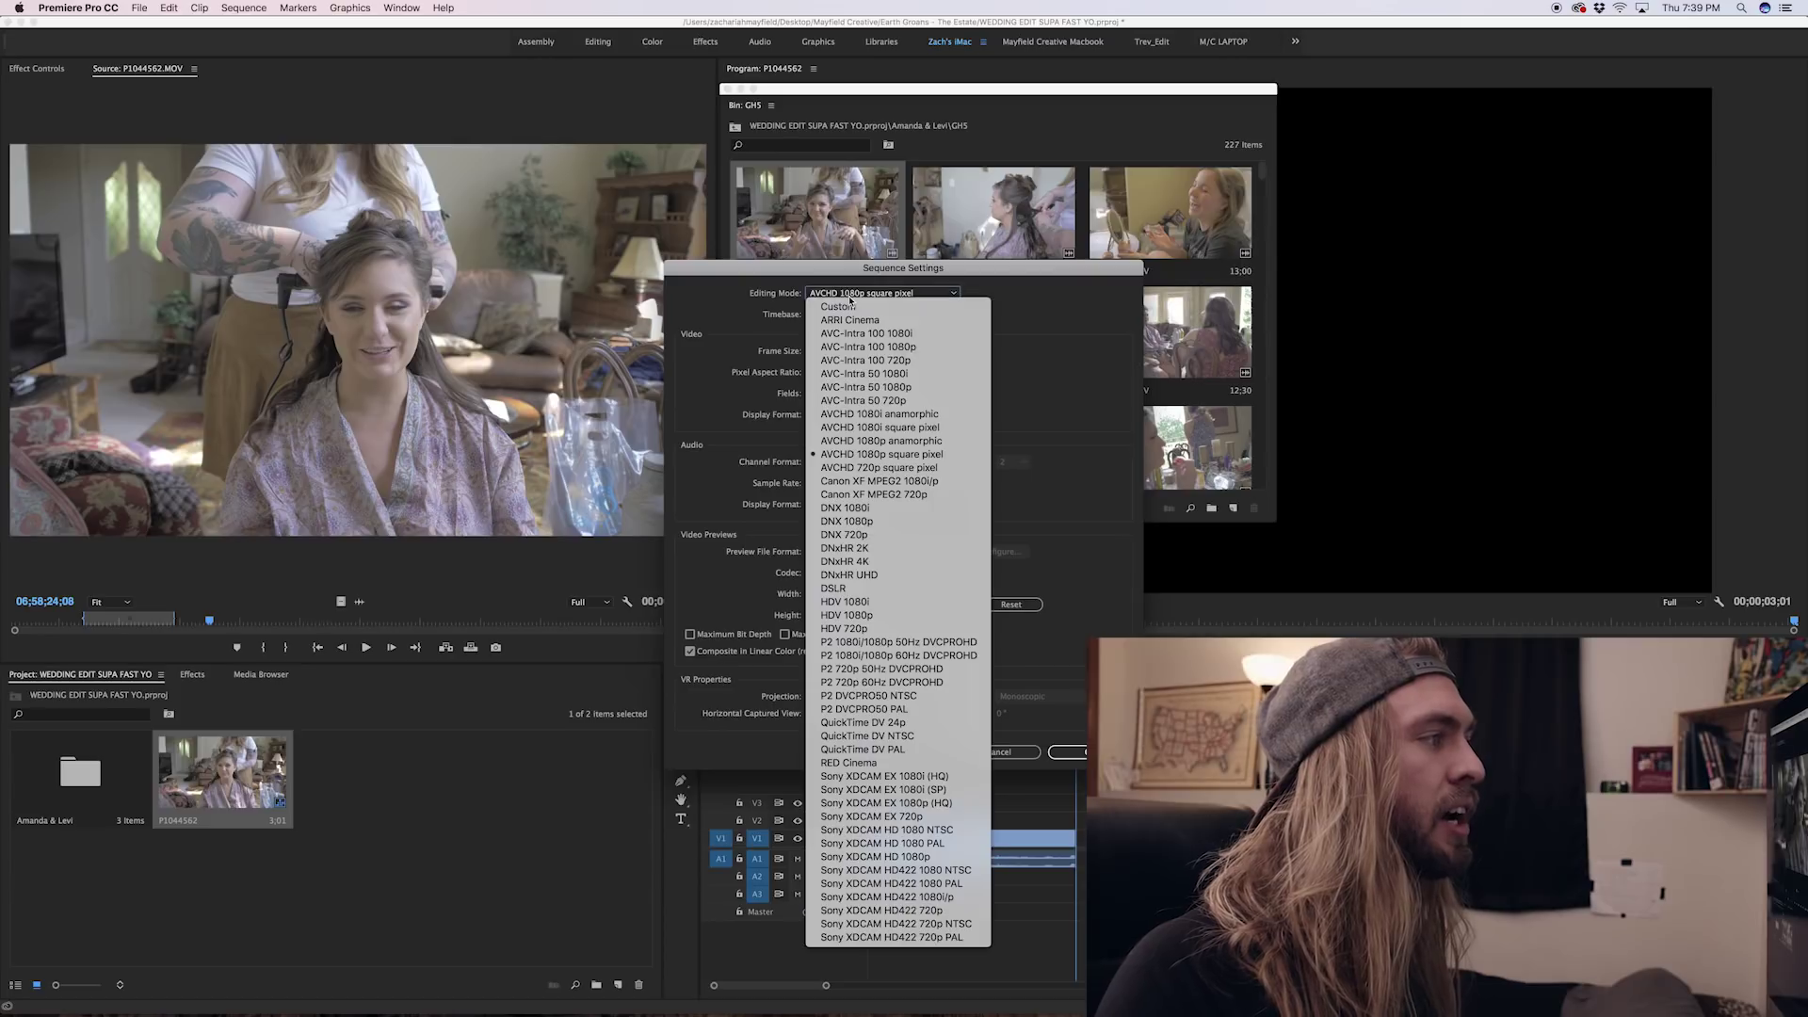
left_click(850, 304)
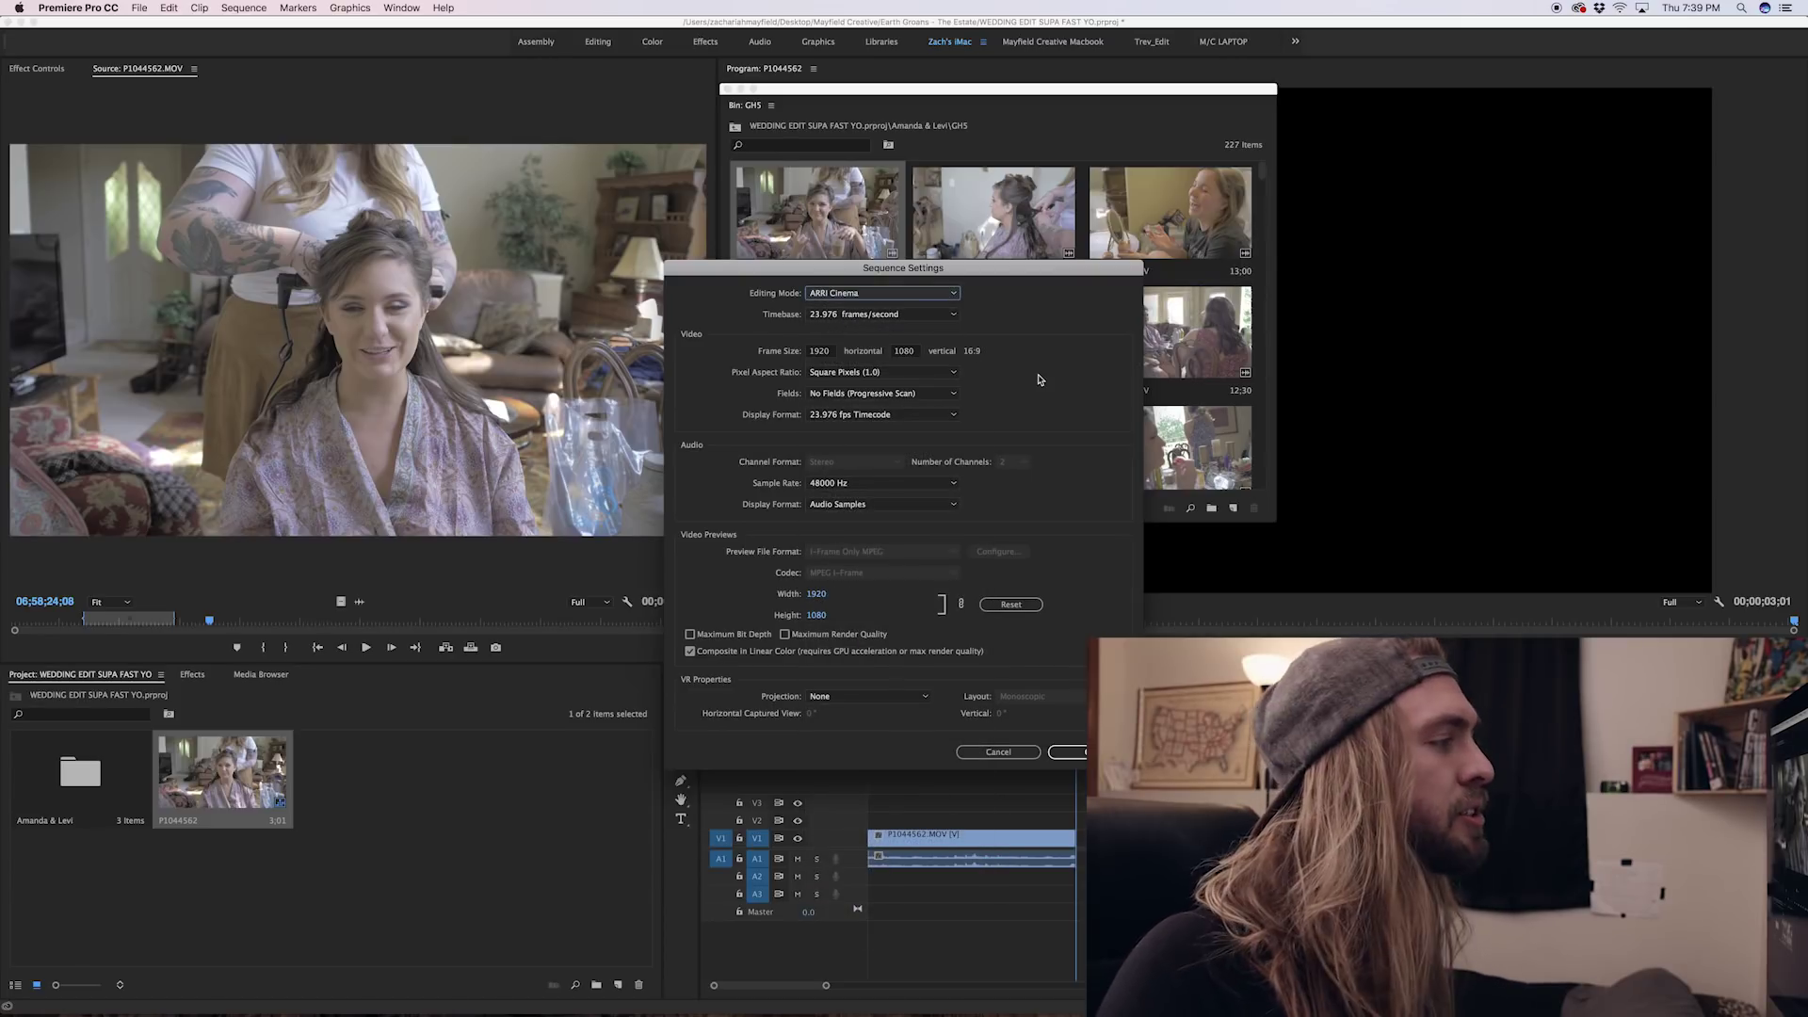
left_click(1067, 752)
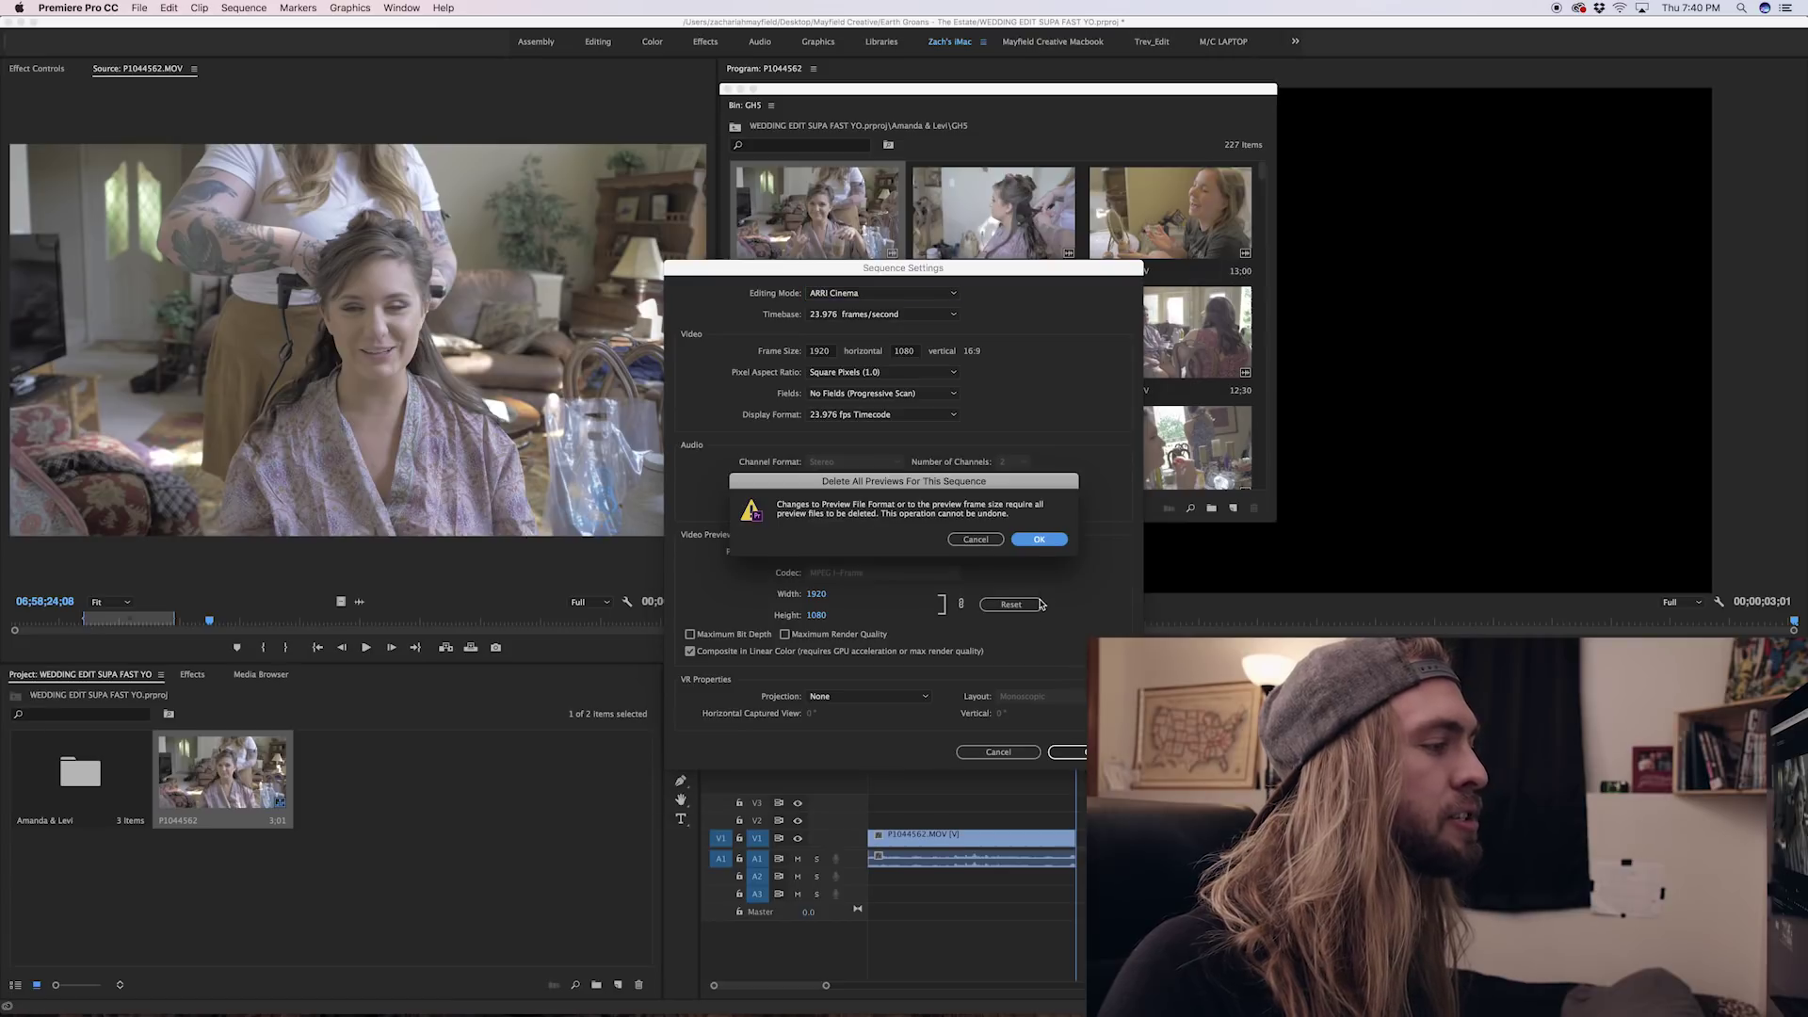
left_click(1040, 540)
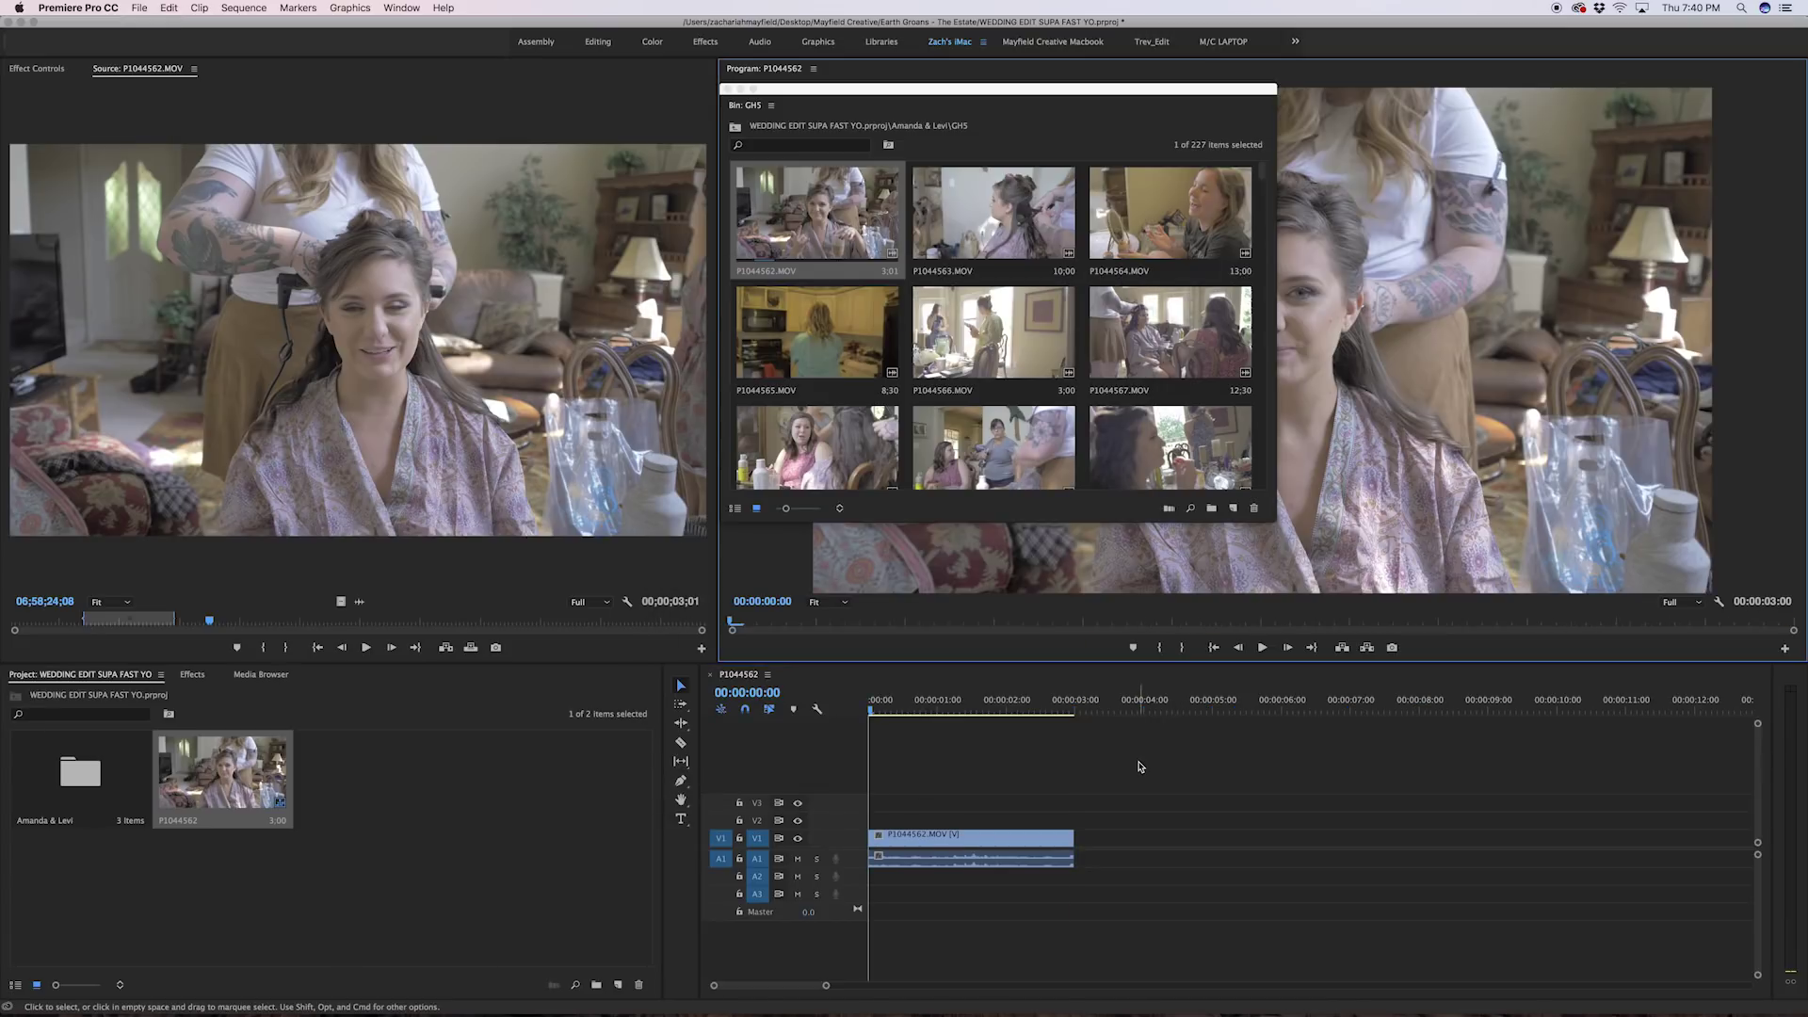
key("space")
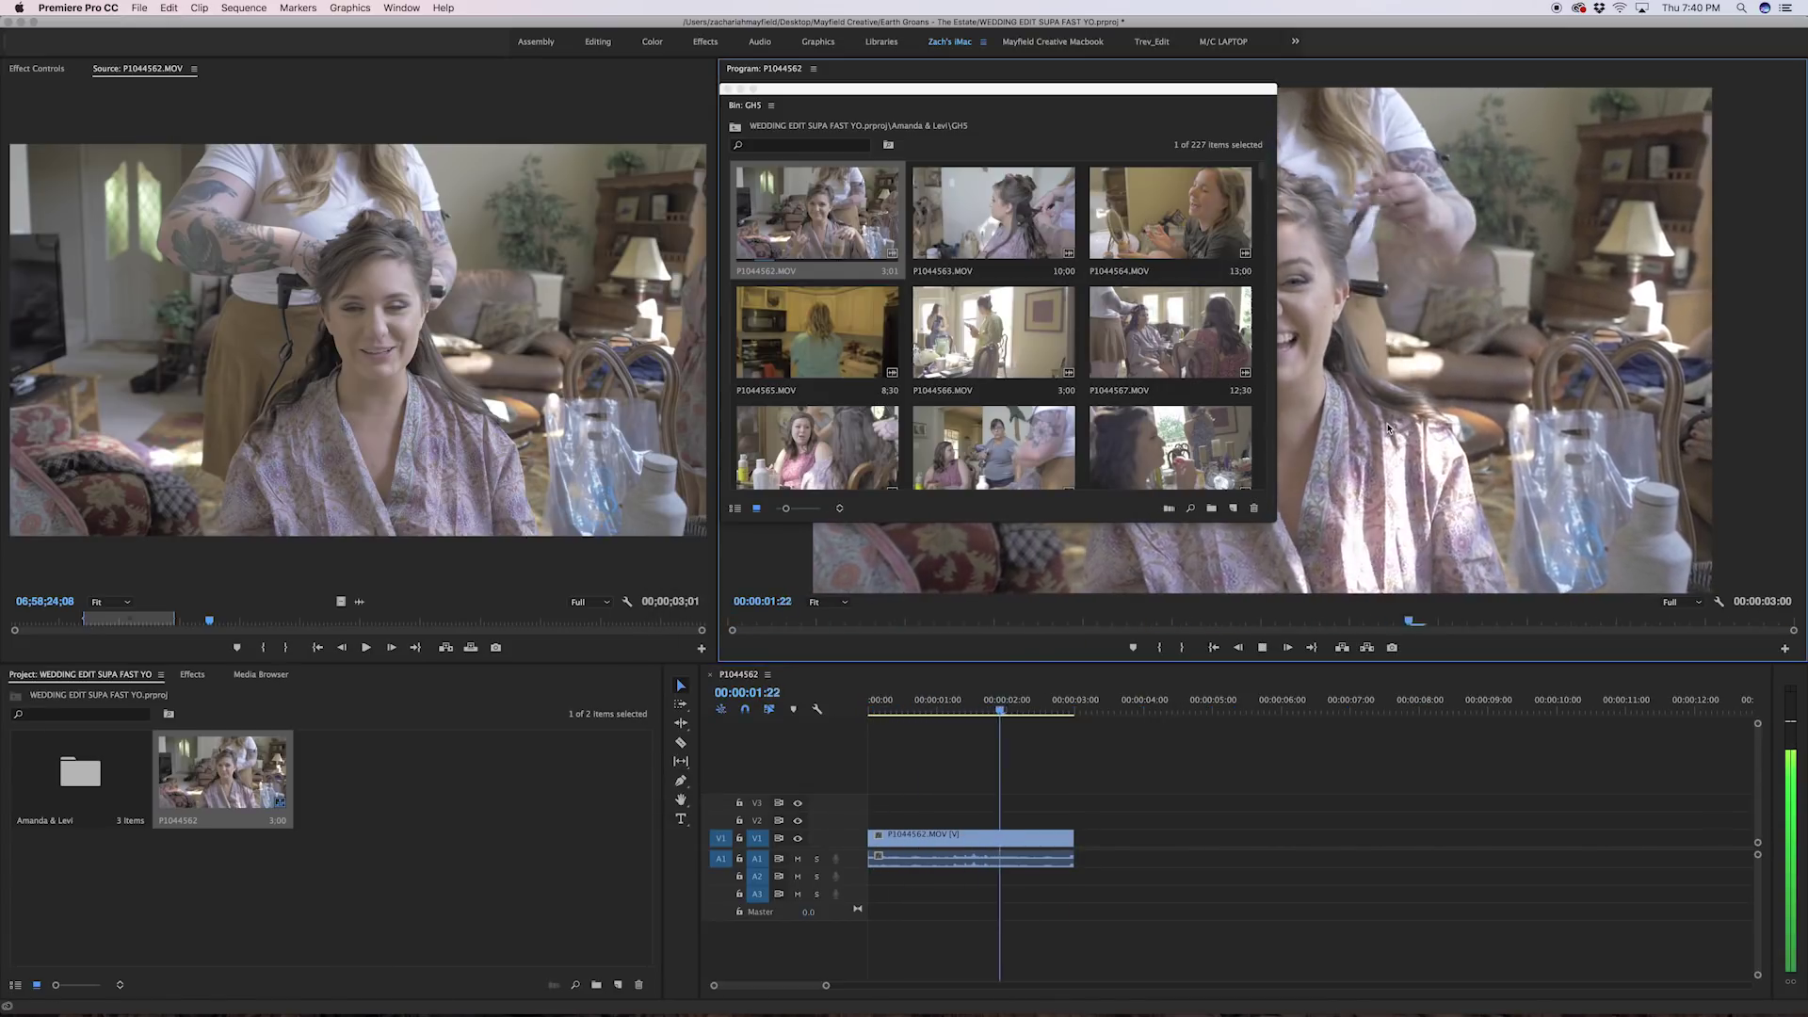
left_click(1043, 704)
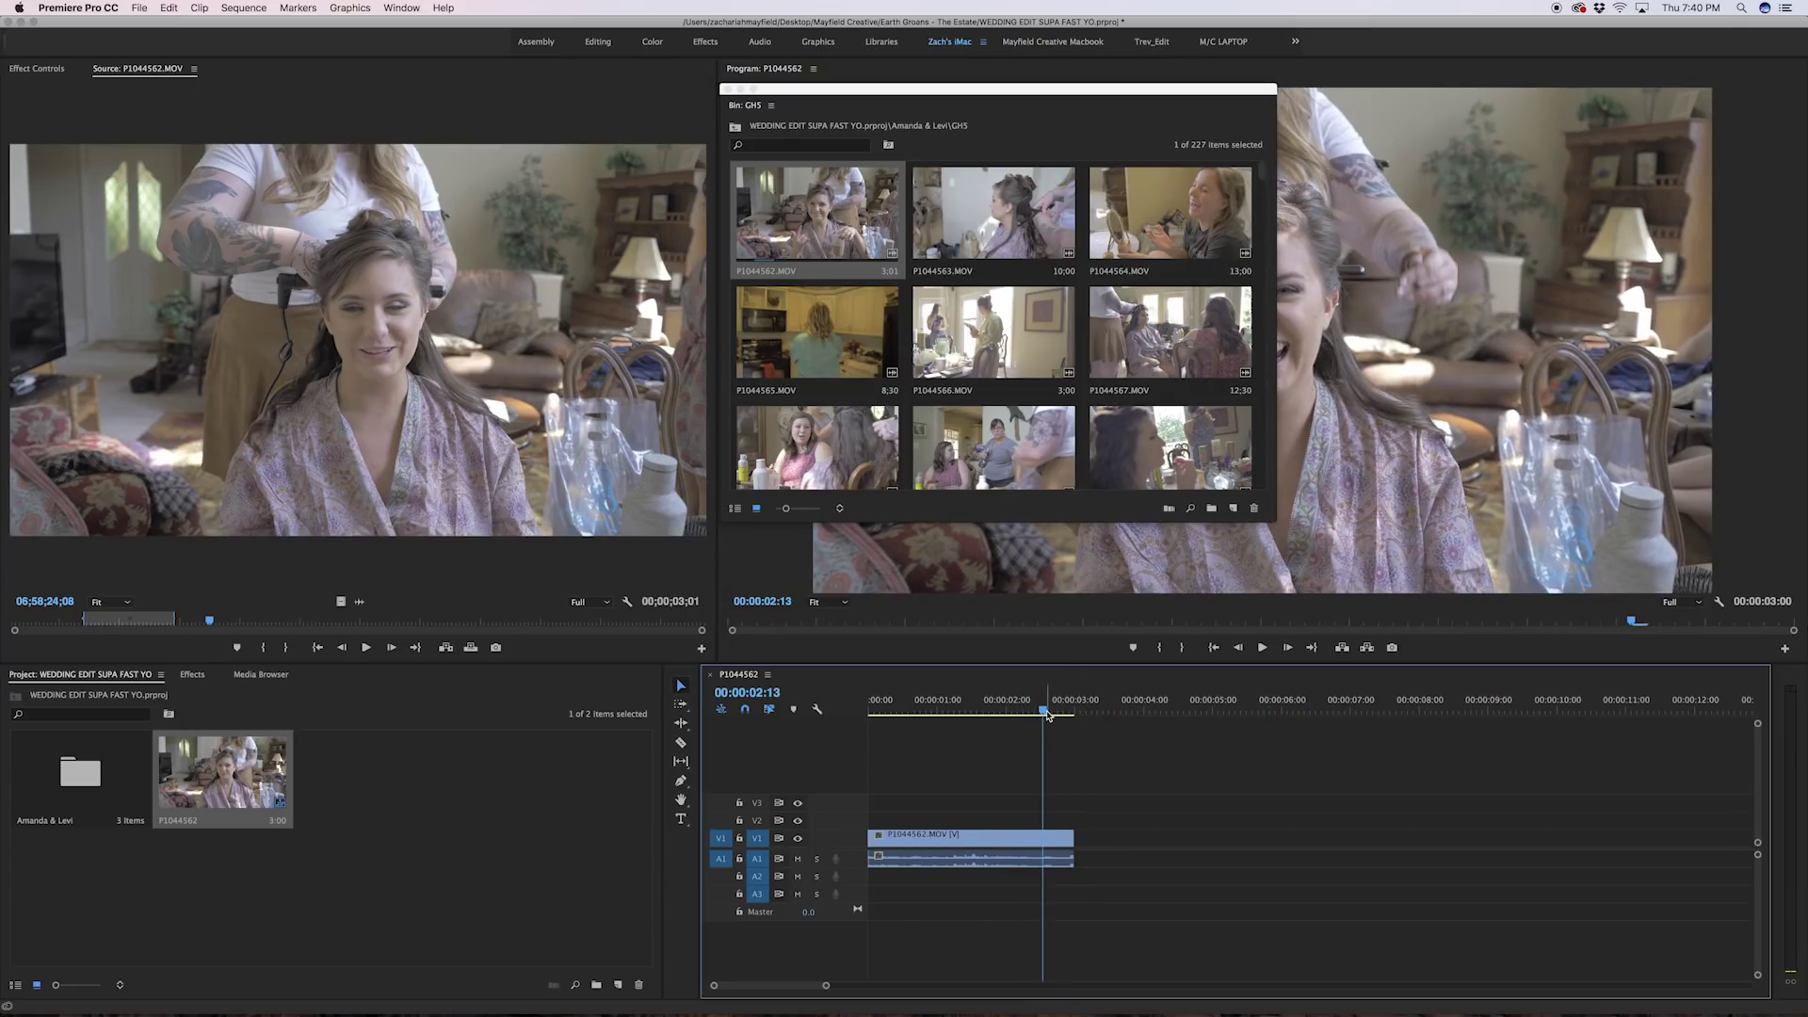
mouse_move(1046, 714)
left_mouse_down()
mouse_move(1021, 714)
mouse_move(1073, 713)
left_mouse_up()
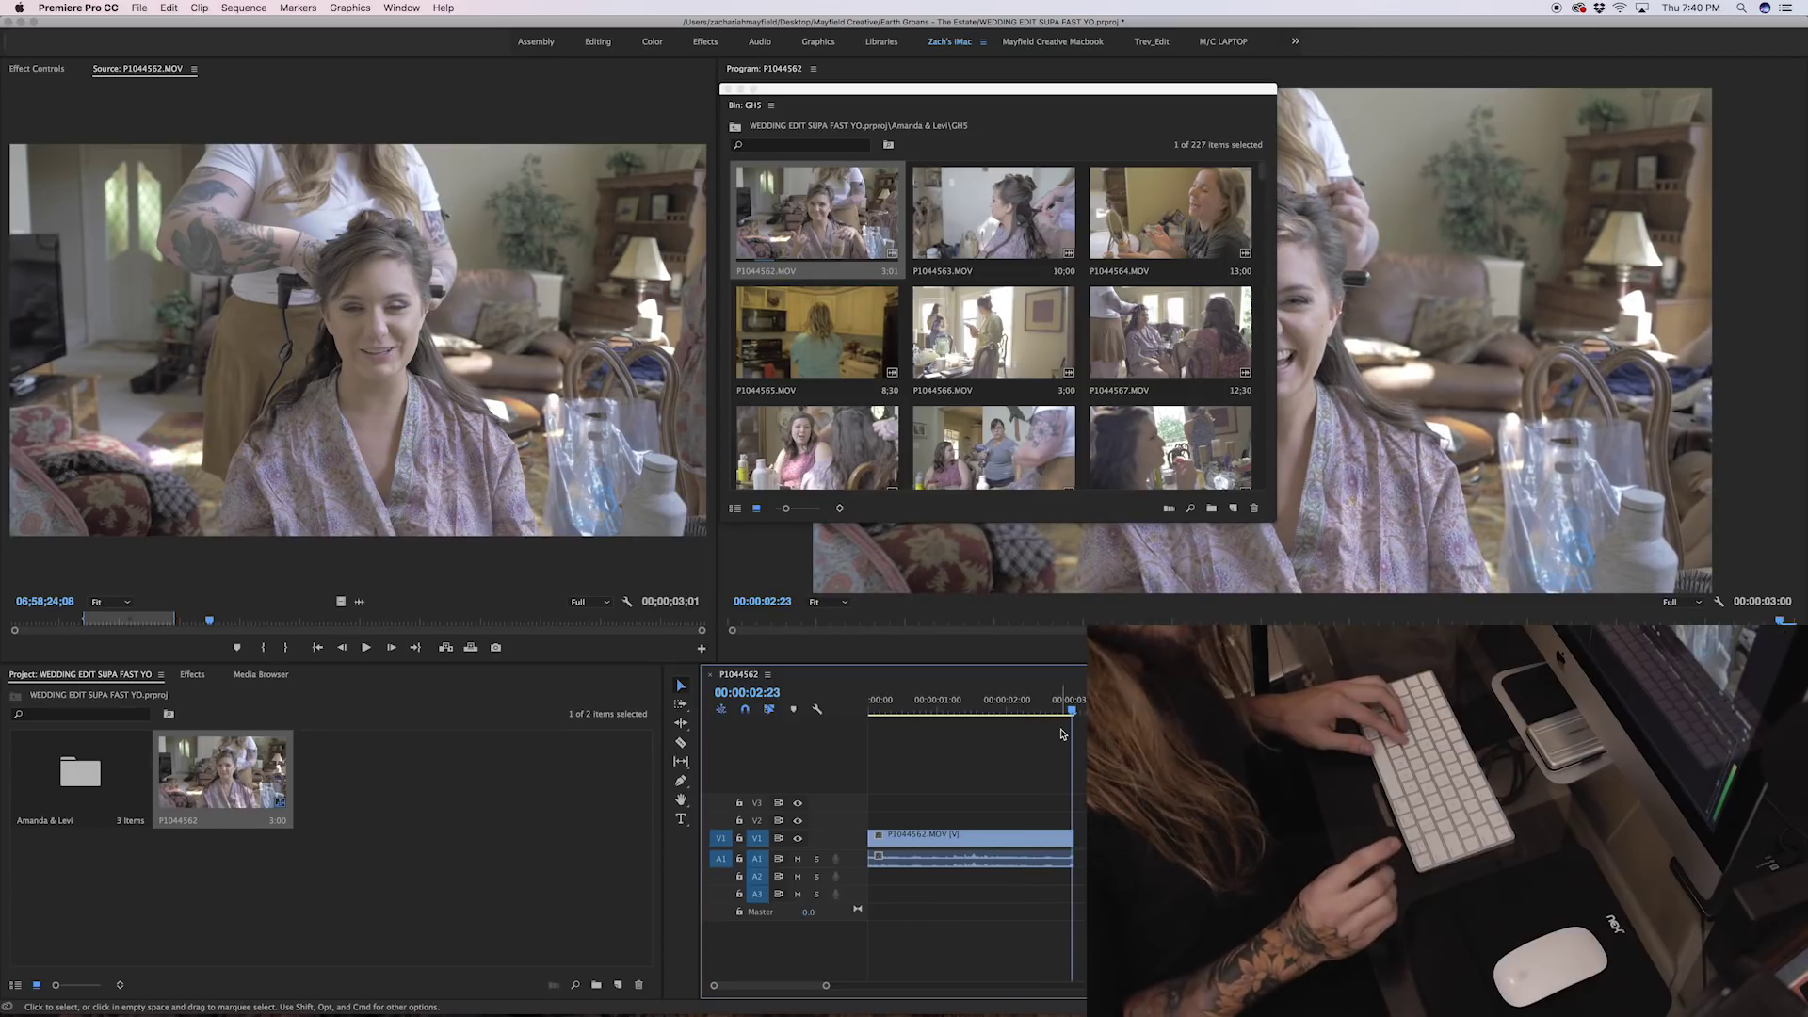
key("space")
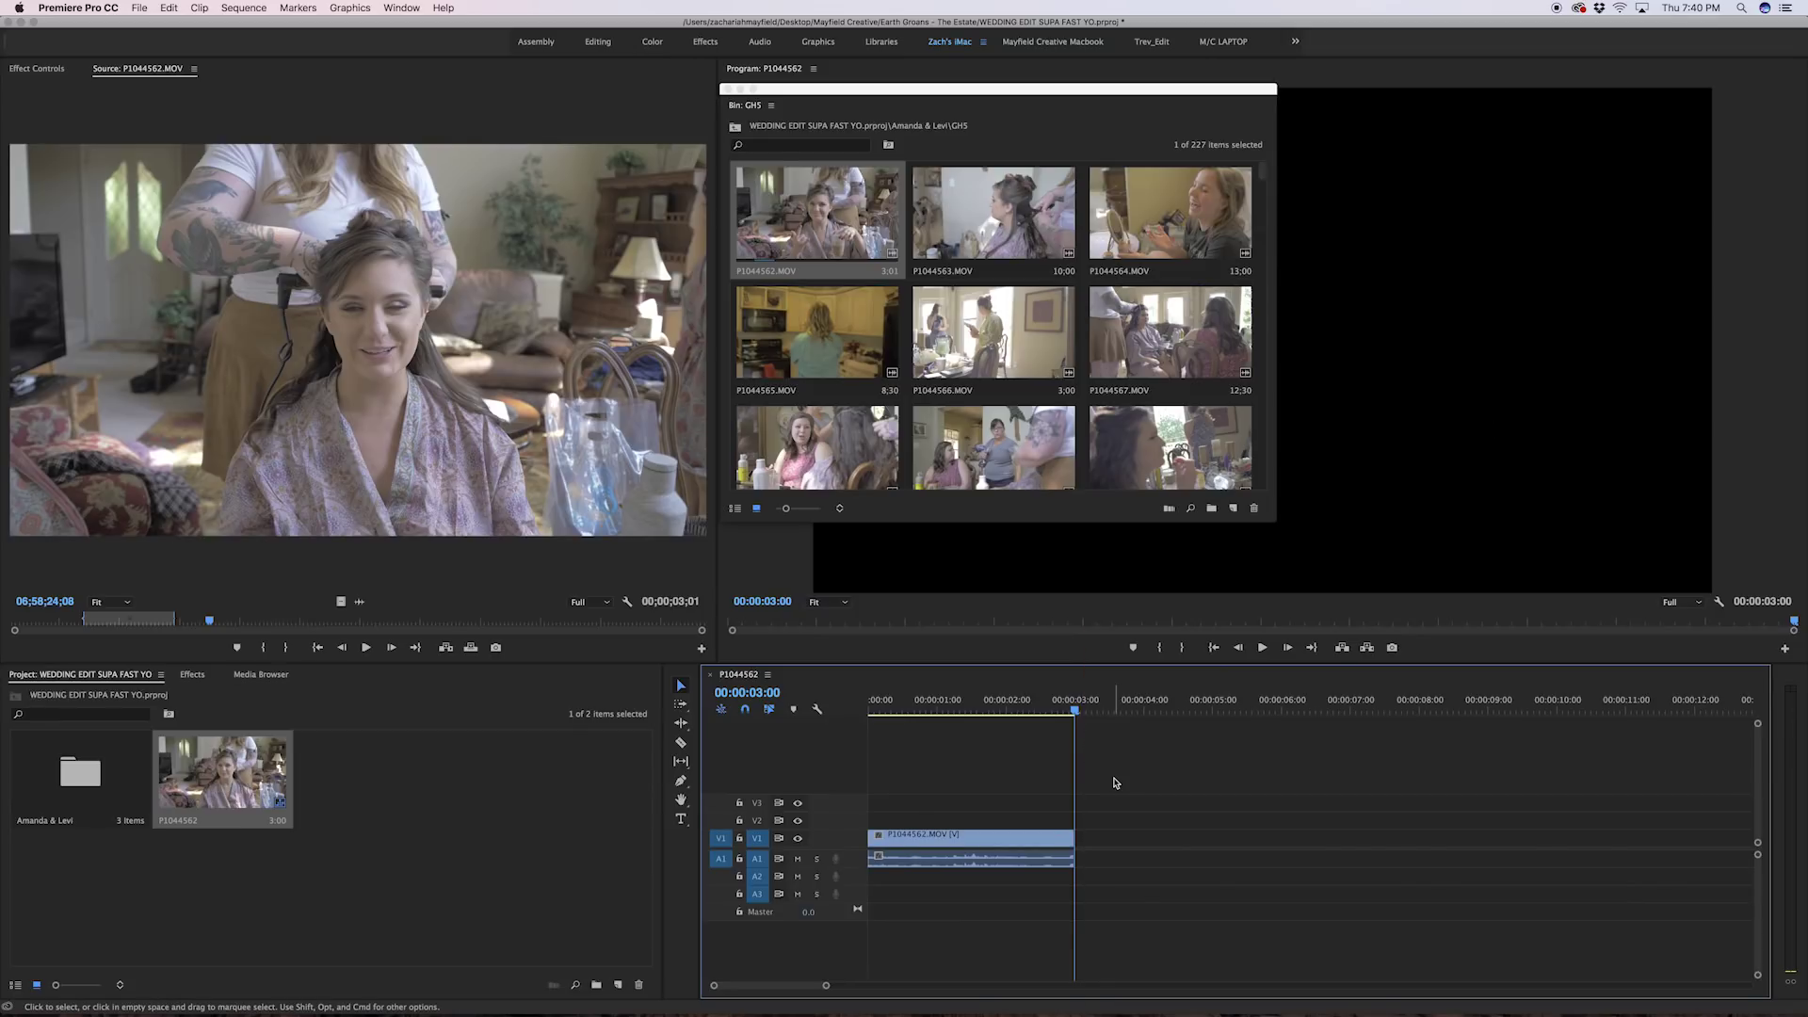
left_click_drag(891, 89, 998, 115)
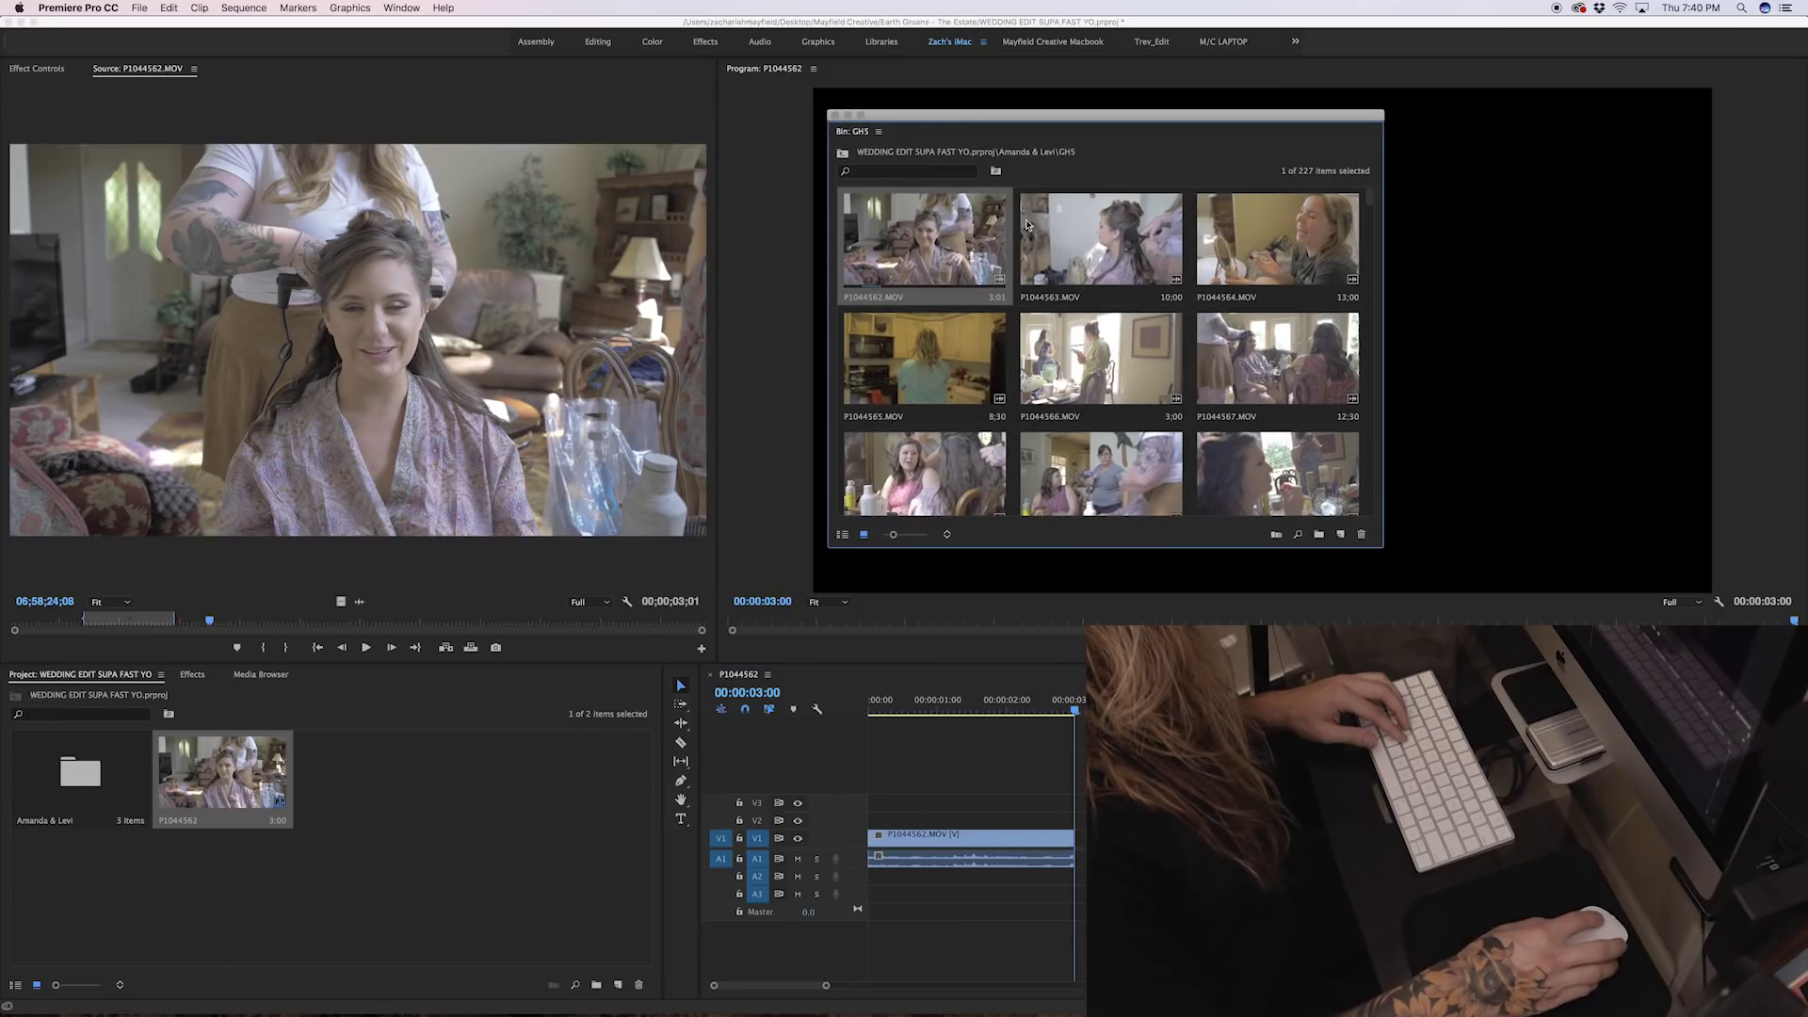
Step: Mark a 2;21 In/Out range on the P1044563 hair-curling clip and append it
double_click(1082, 232)
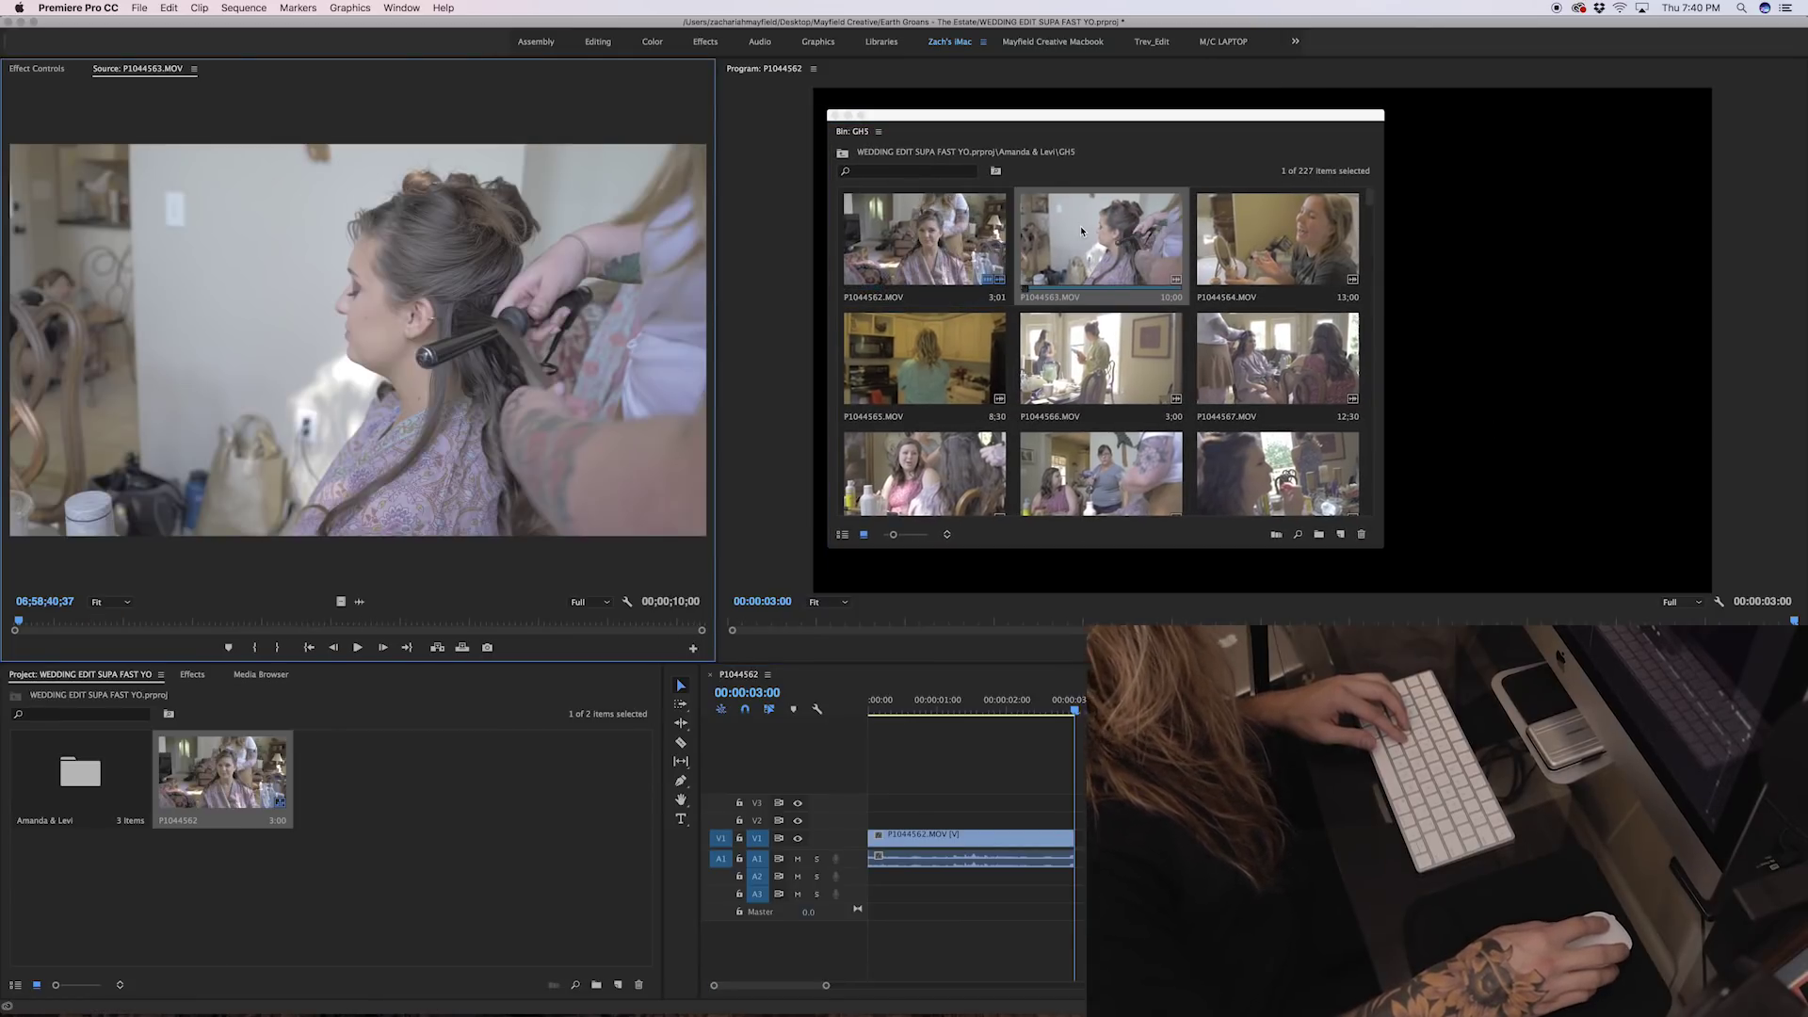
left_click(38, 624)
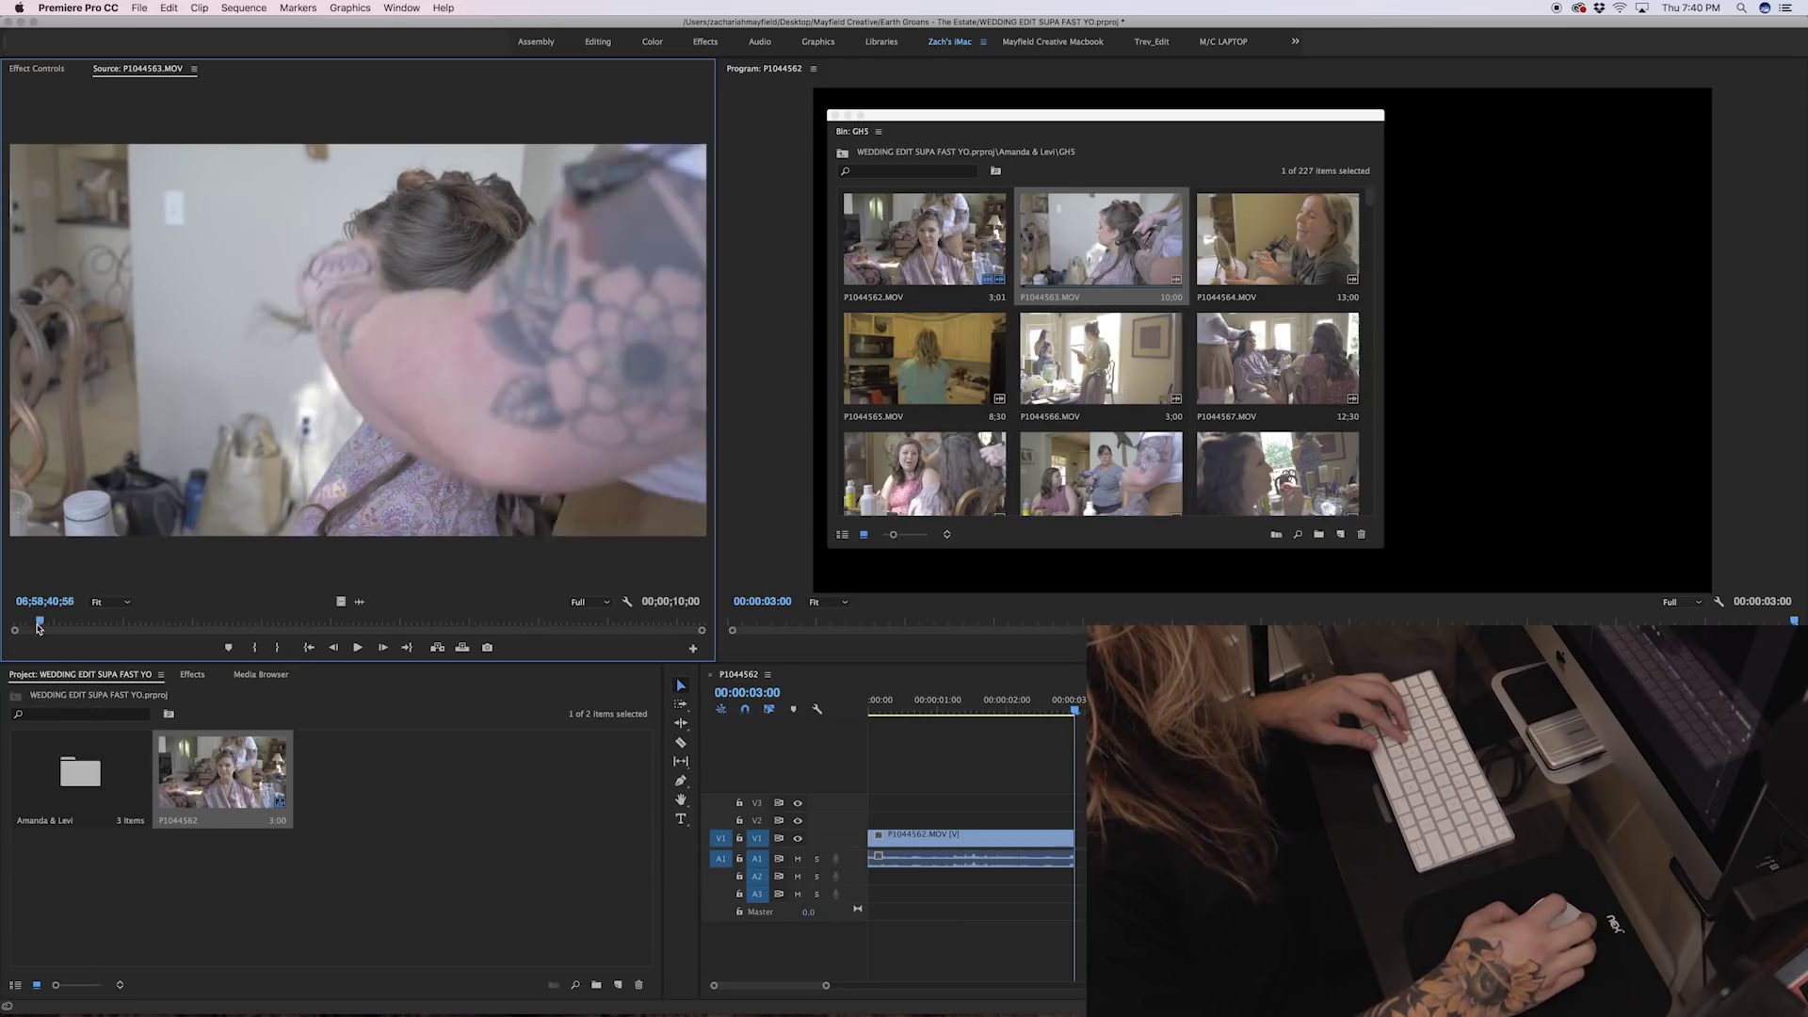
left_click_drag(39, 624, 13, 624)
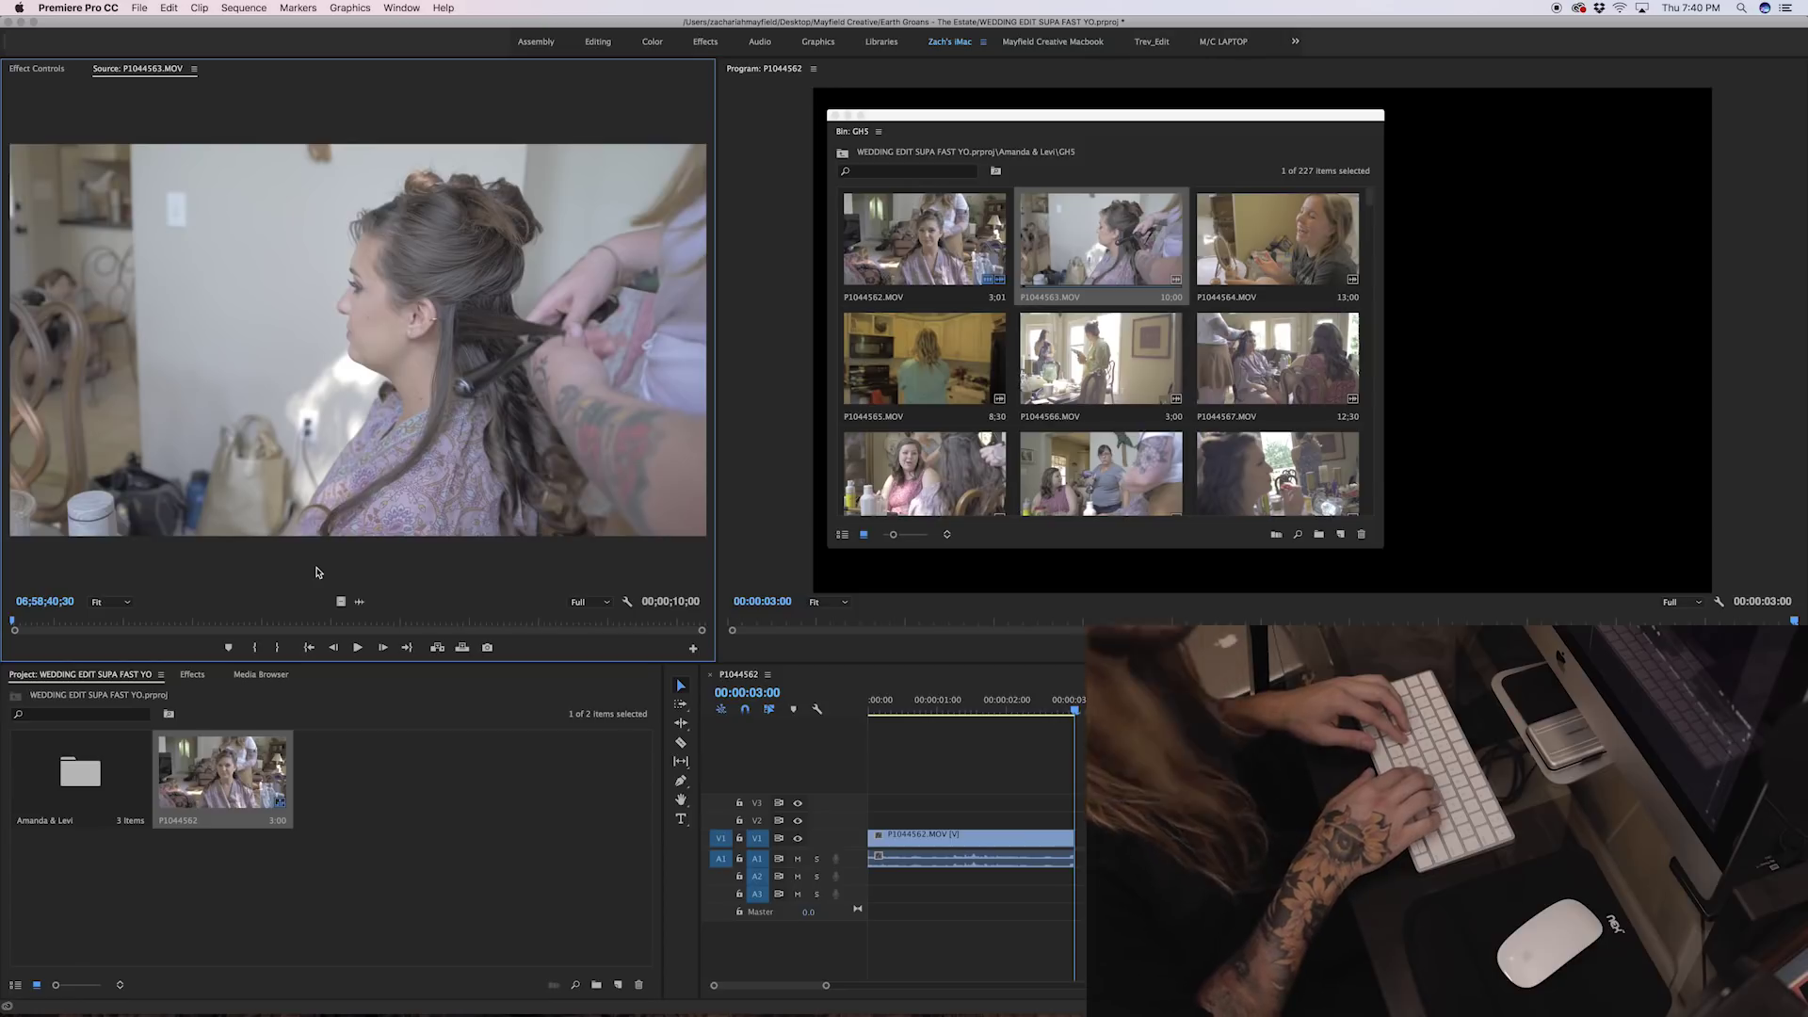
key("space")
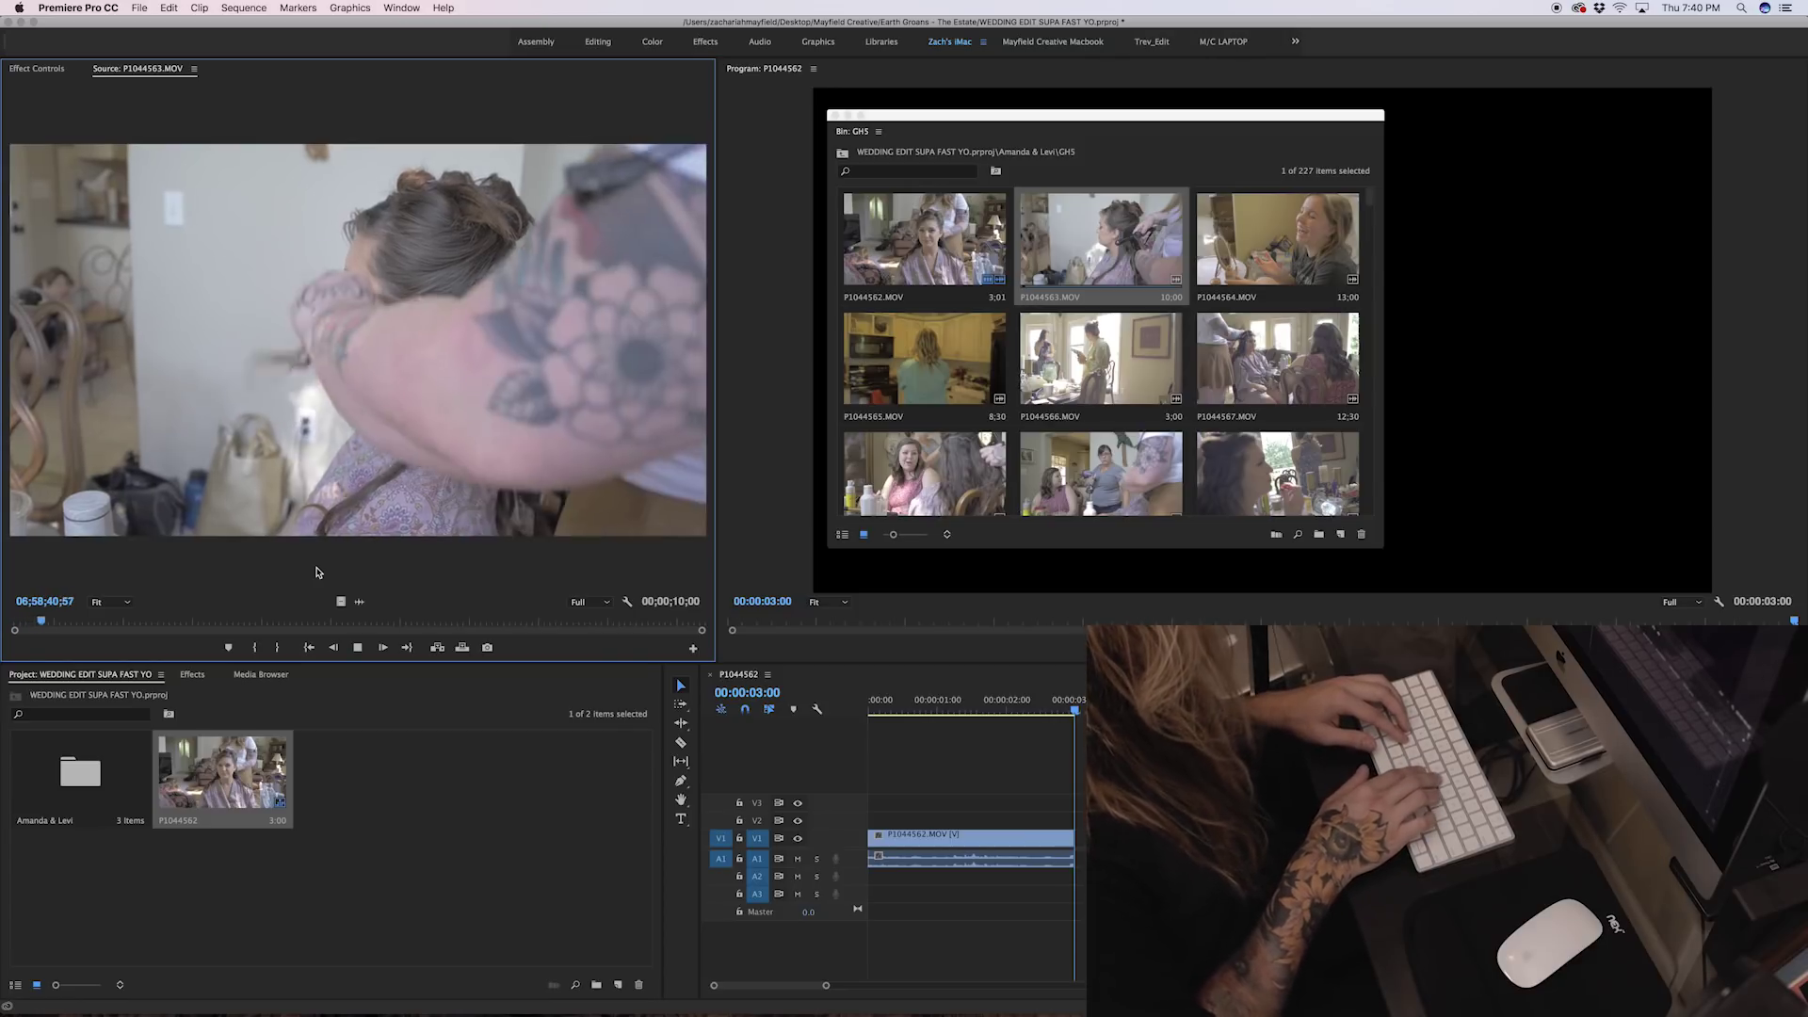
key("i")
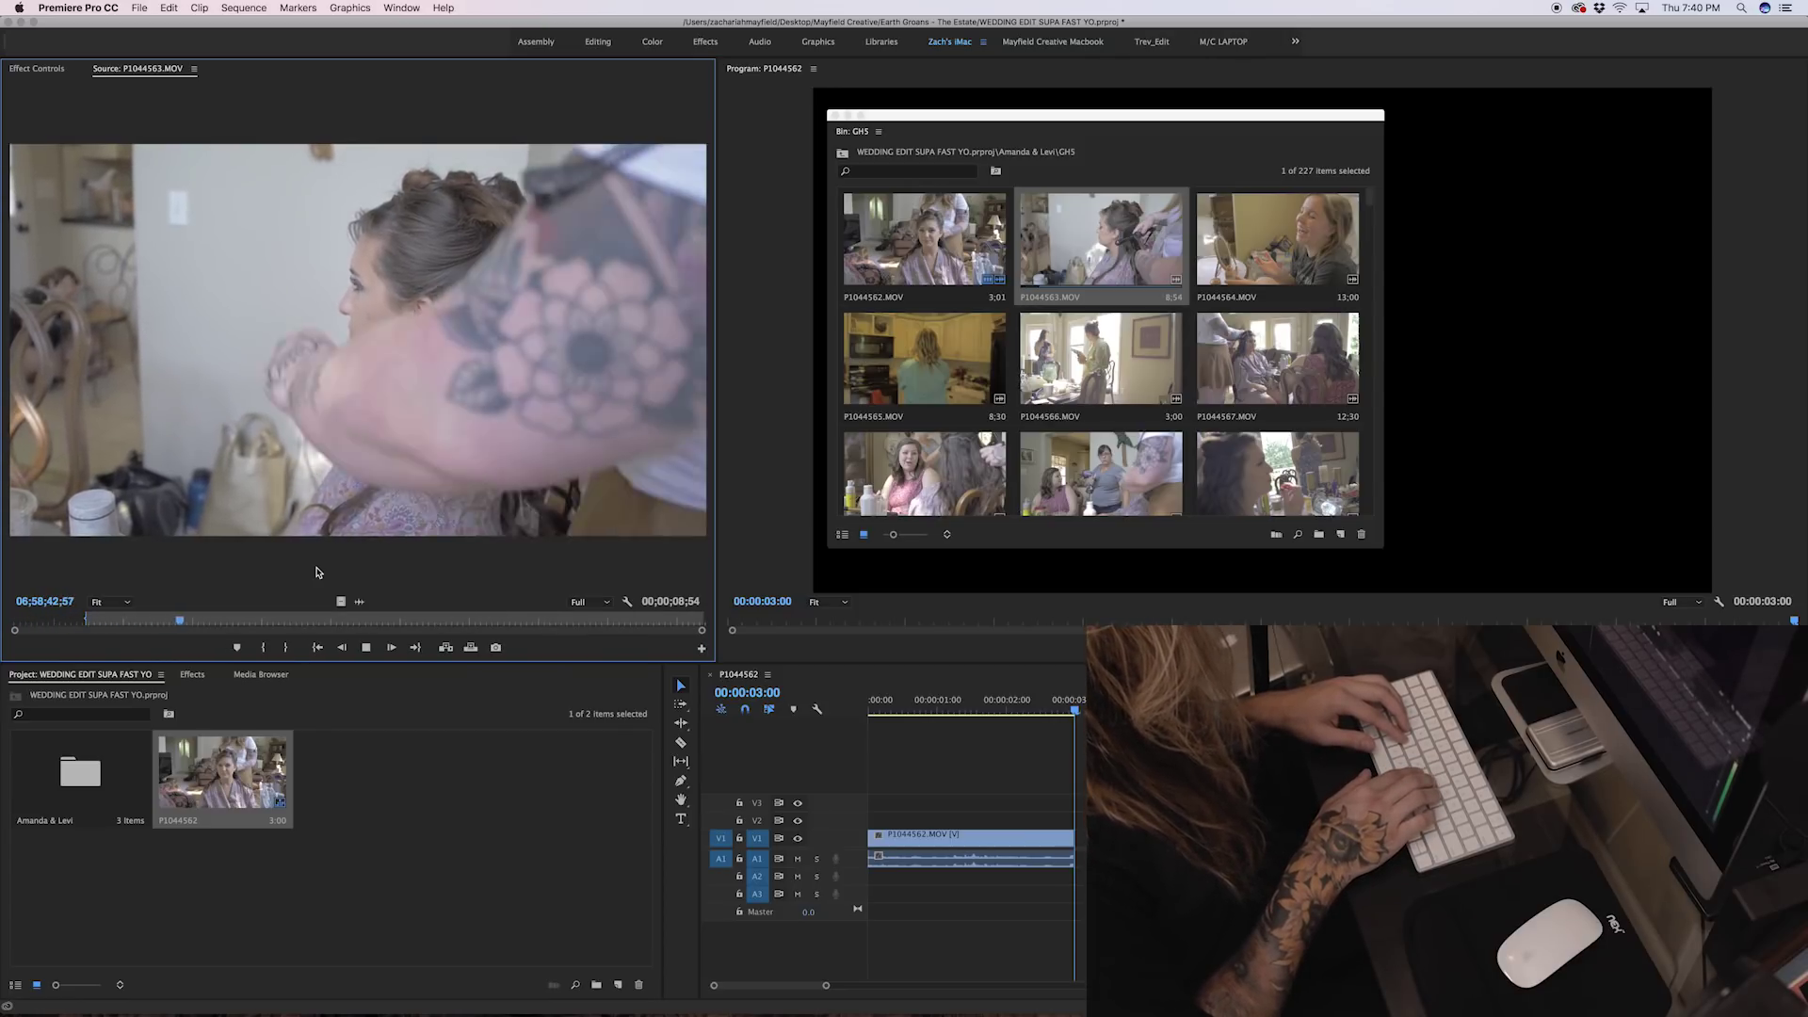
key("o")
key("space")
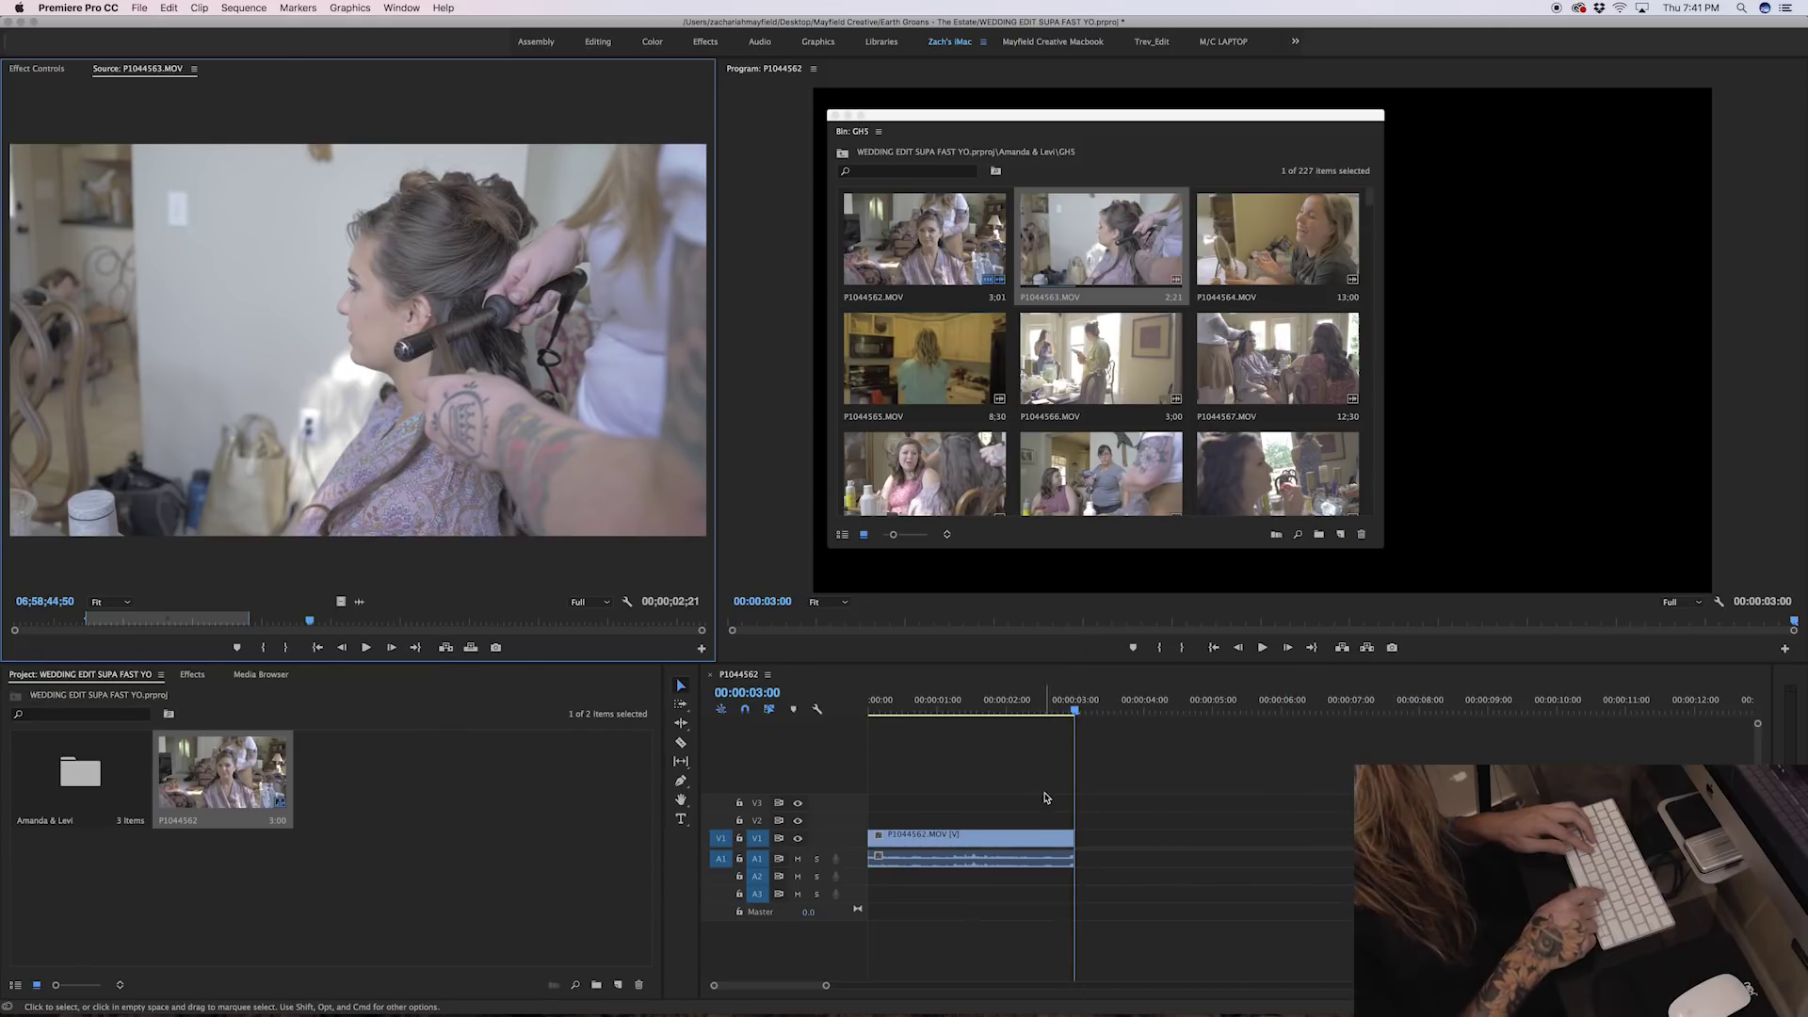
key("period")
key("period")
key("period")
key("period")
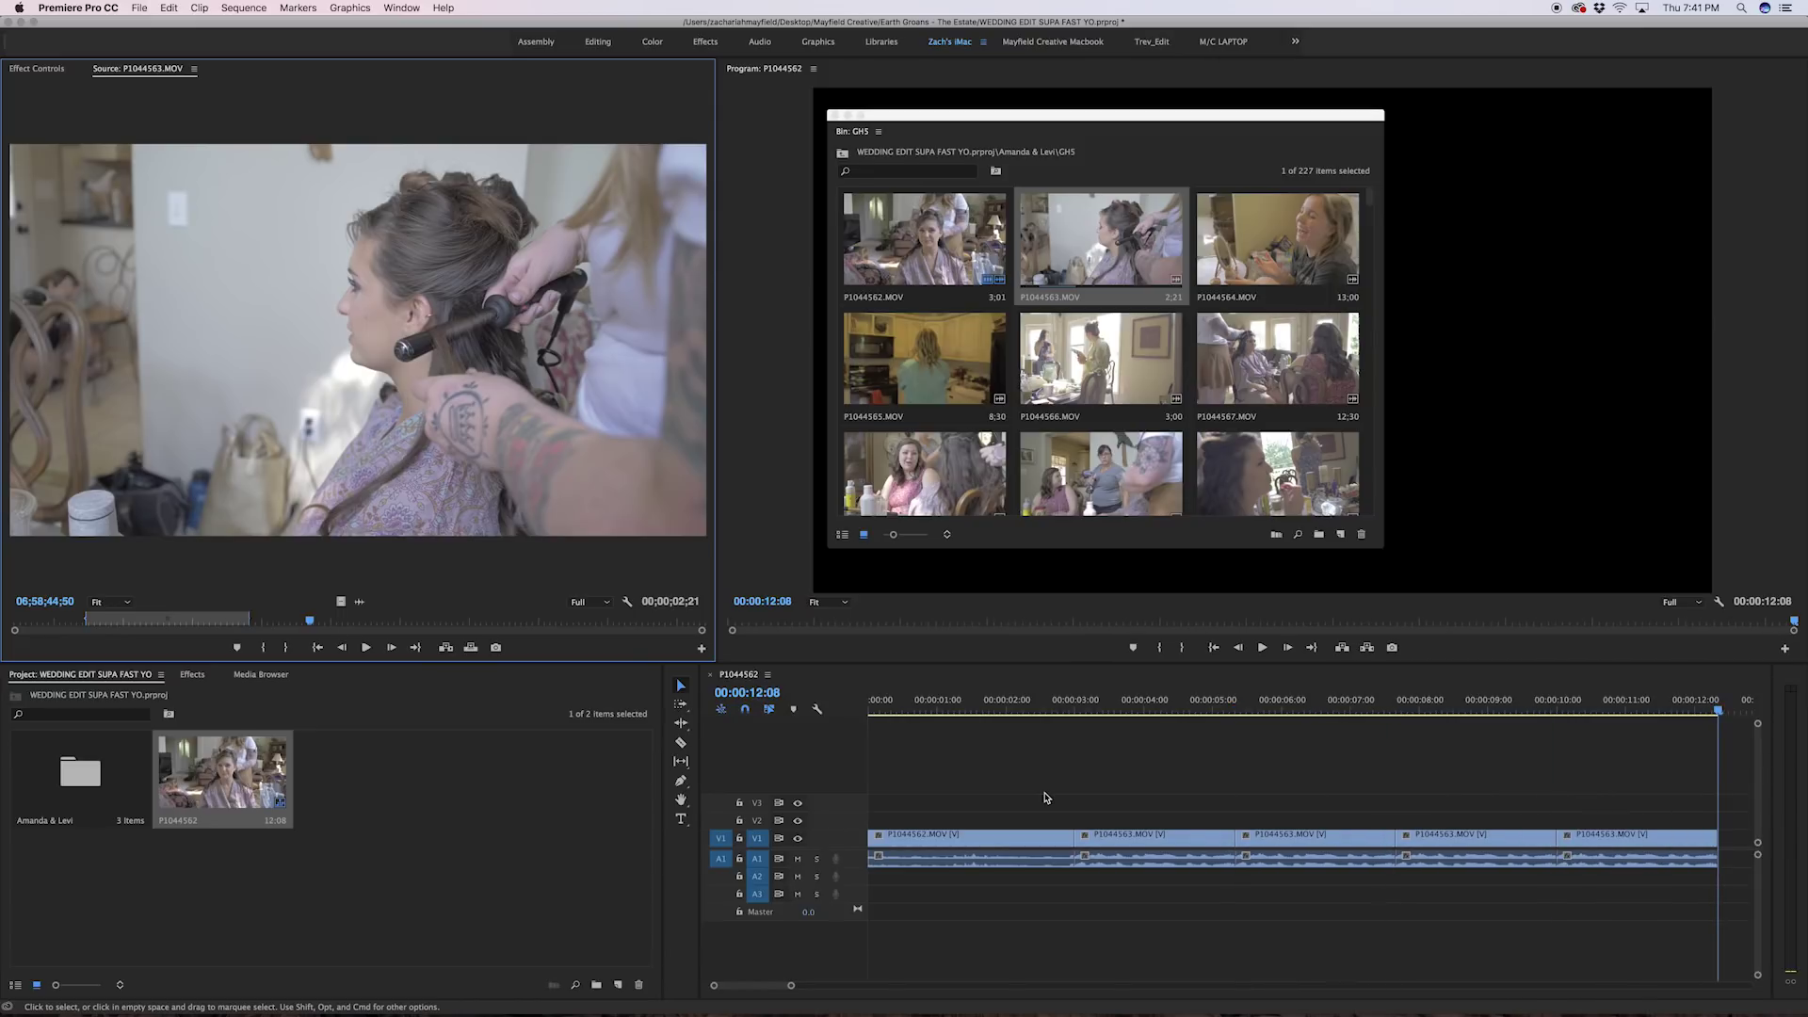
Step: Undo the extra P1044563 copies, then append a two-second trimmed portion of P1044564
key("super+z")
key("super+z")
key("super+z")
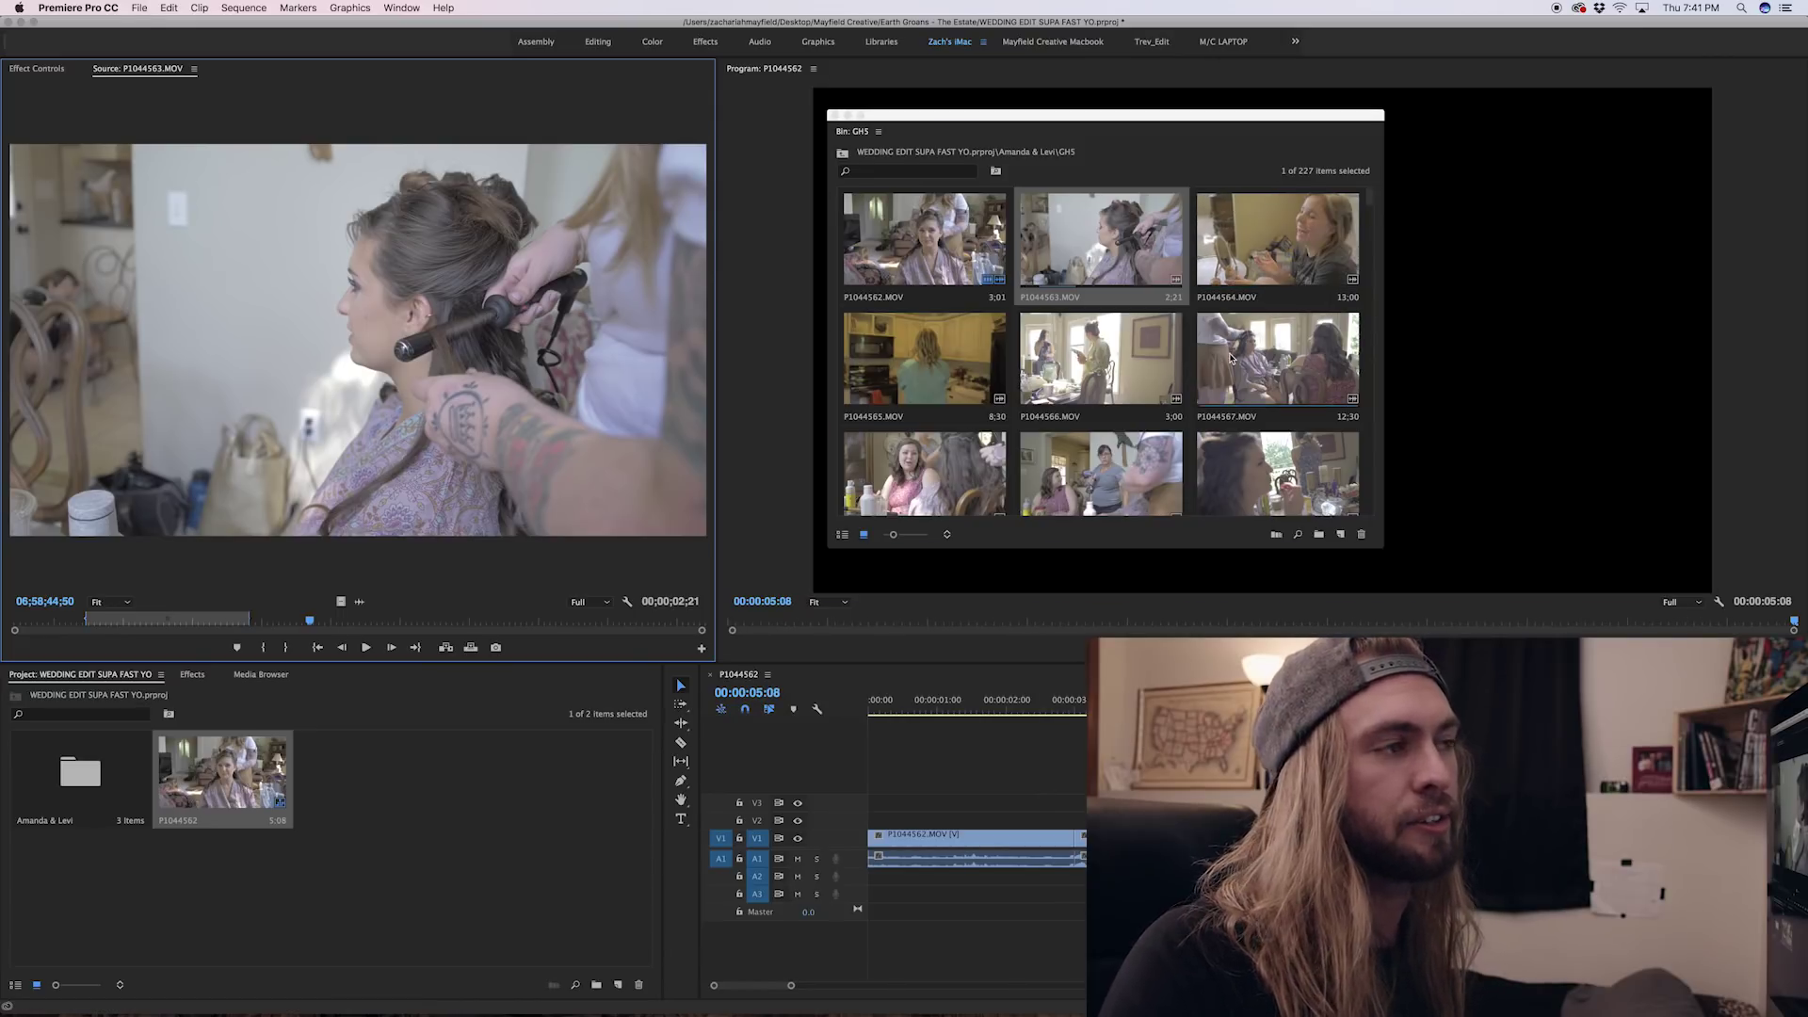
double_click(1247, 215)
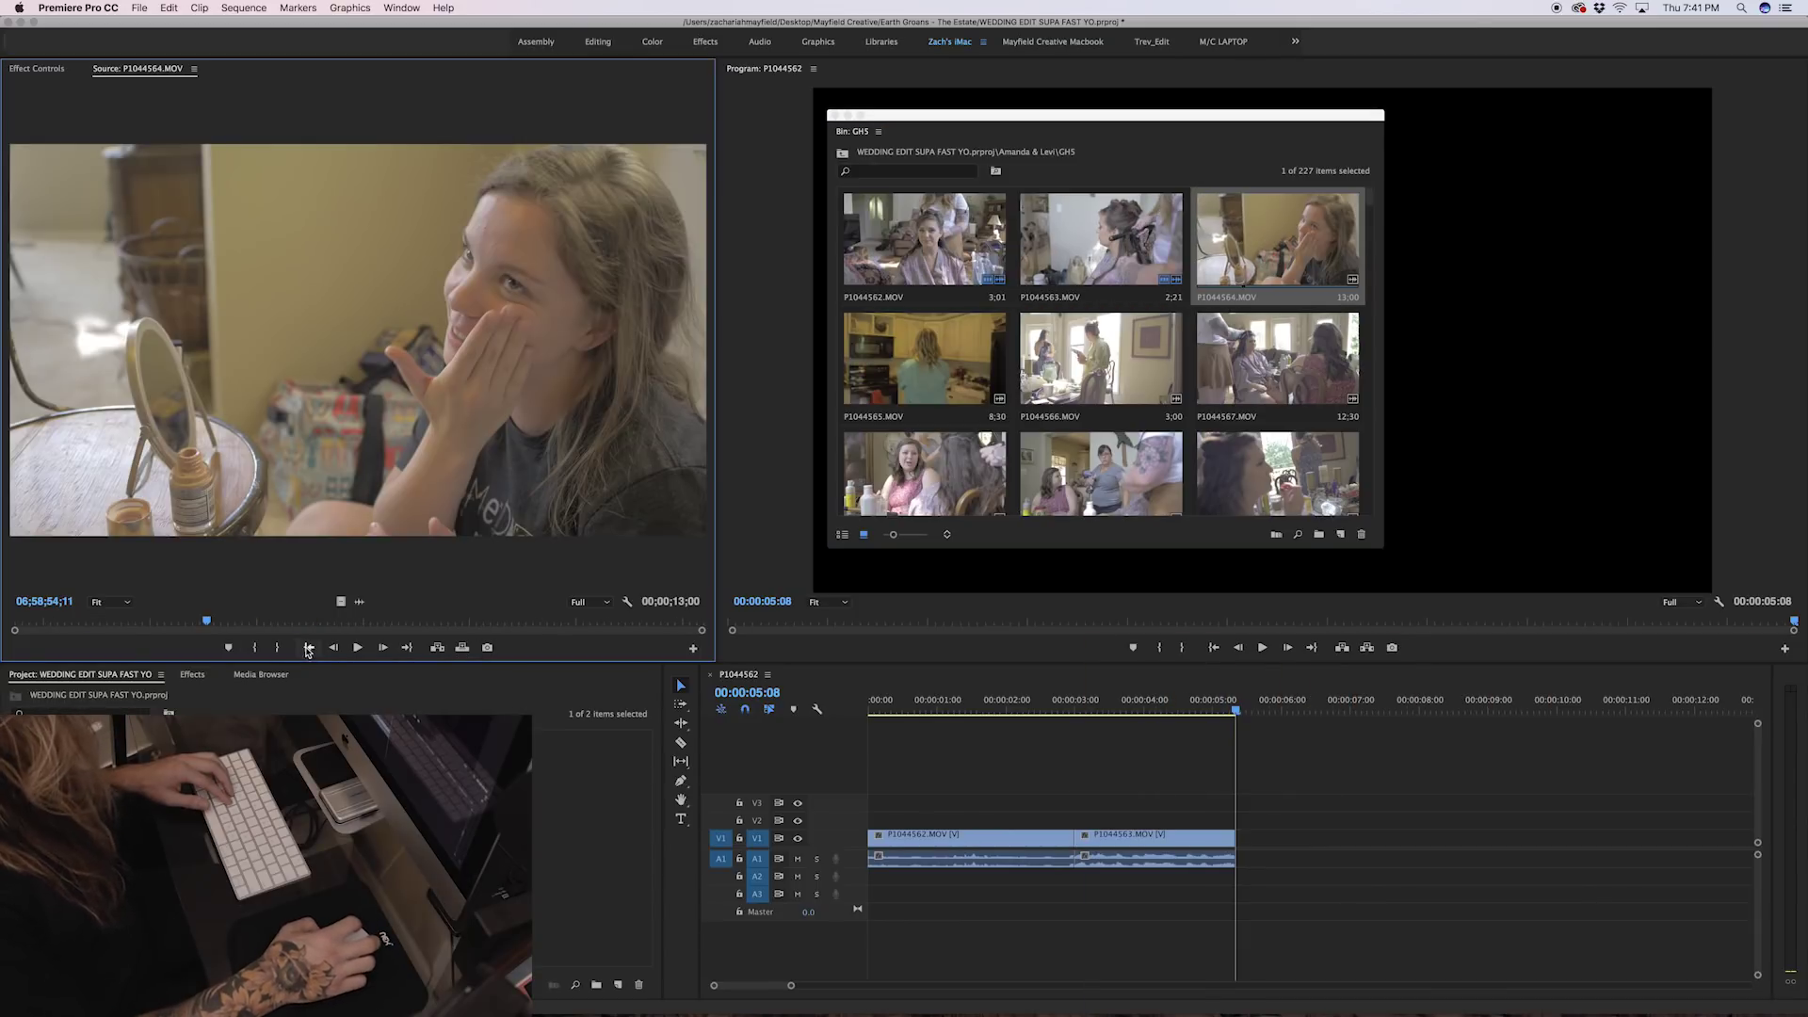
key("space")
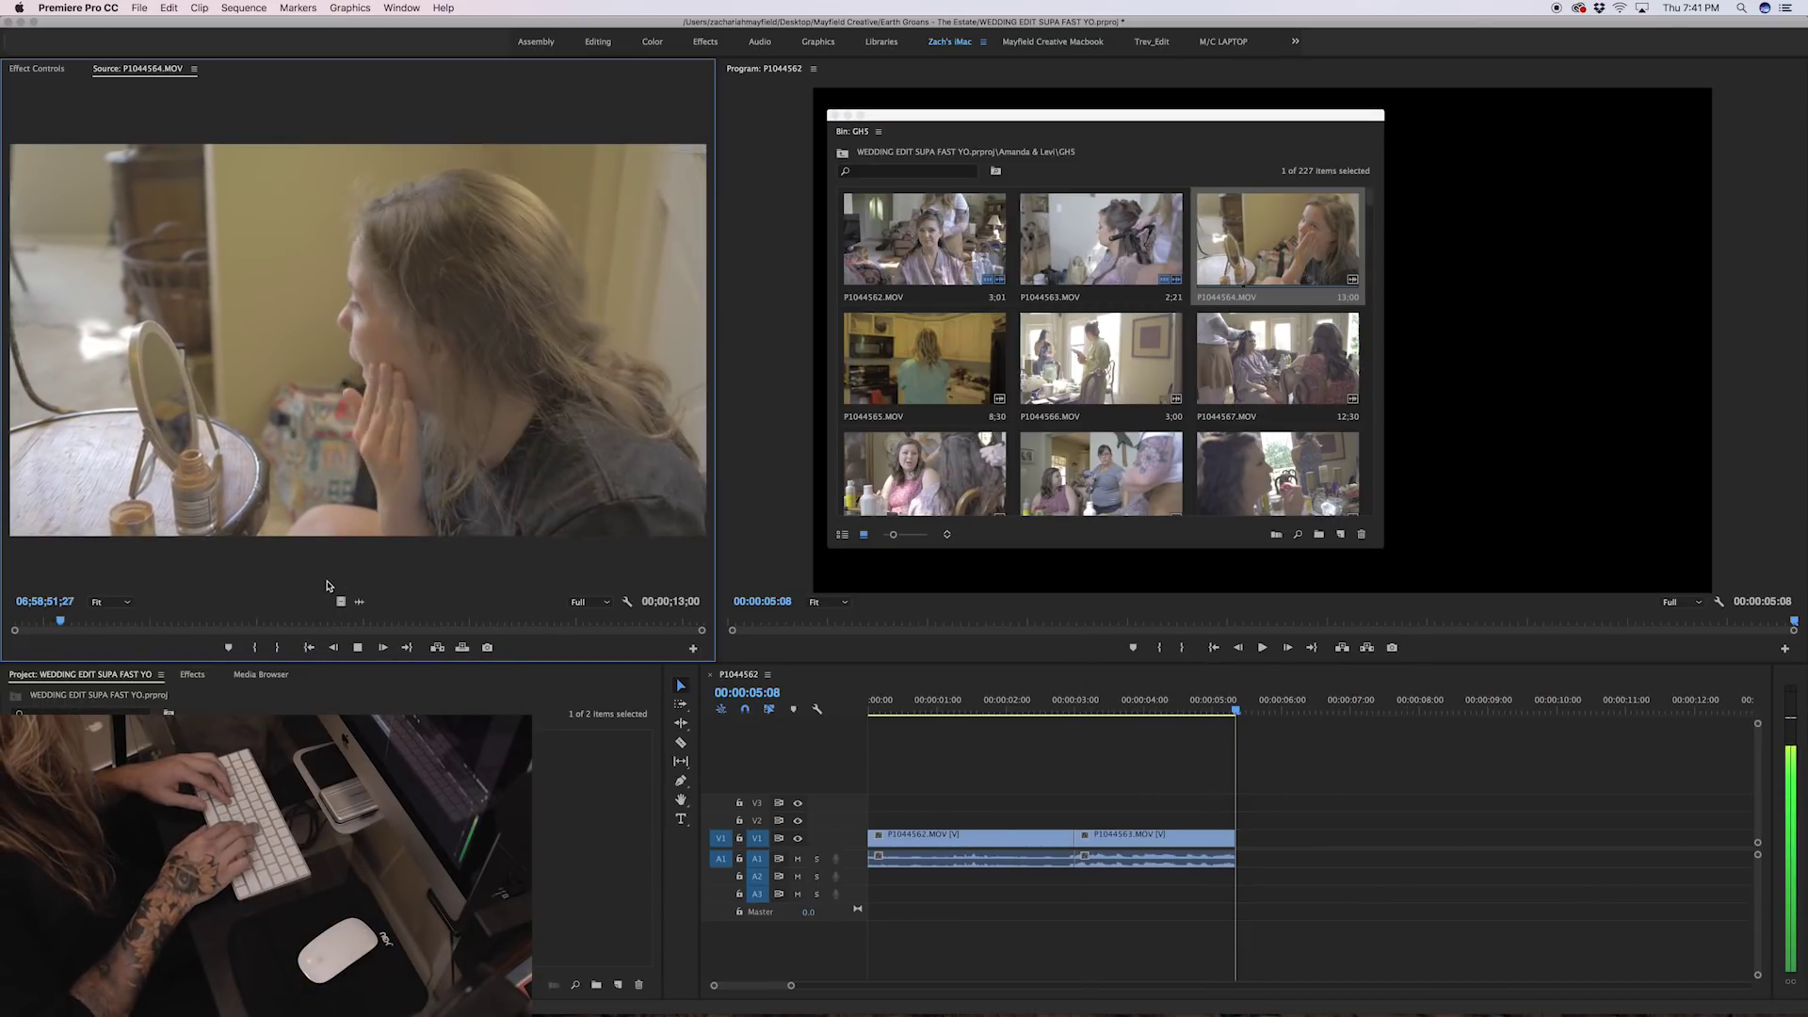
key("i")
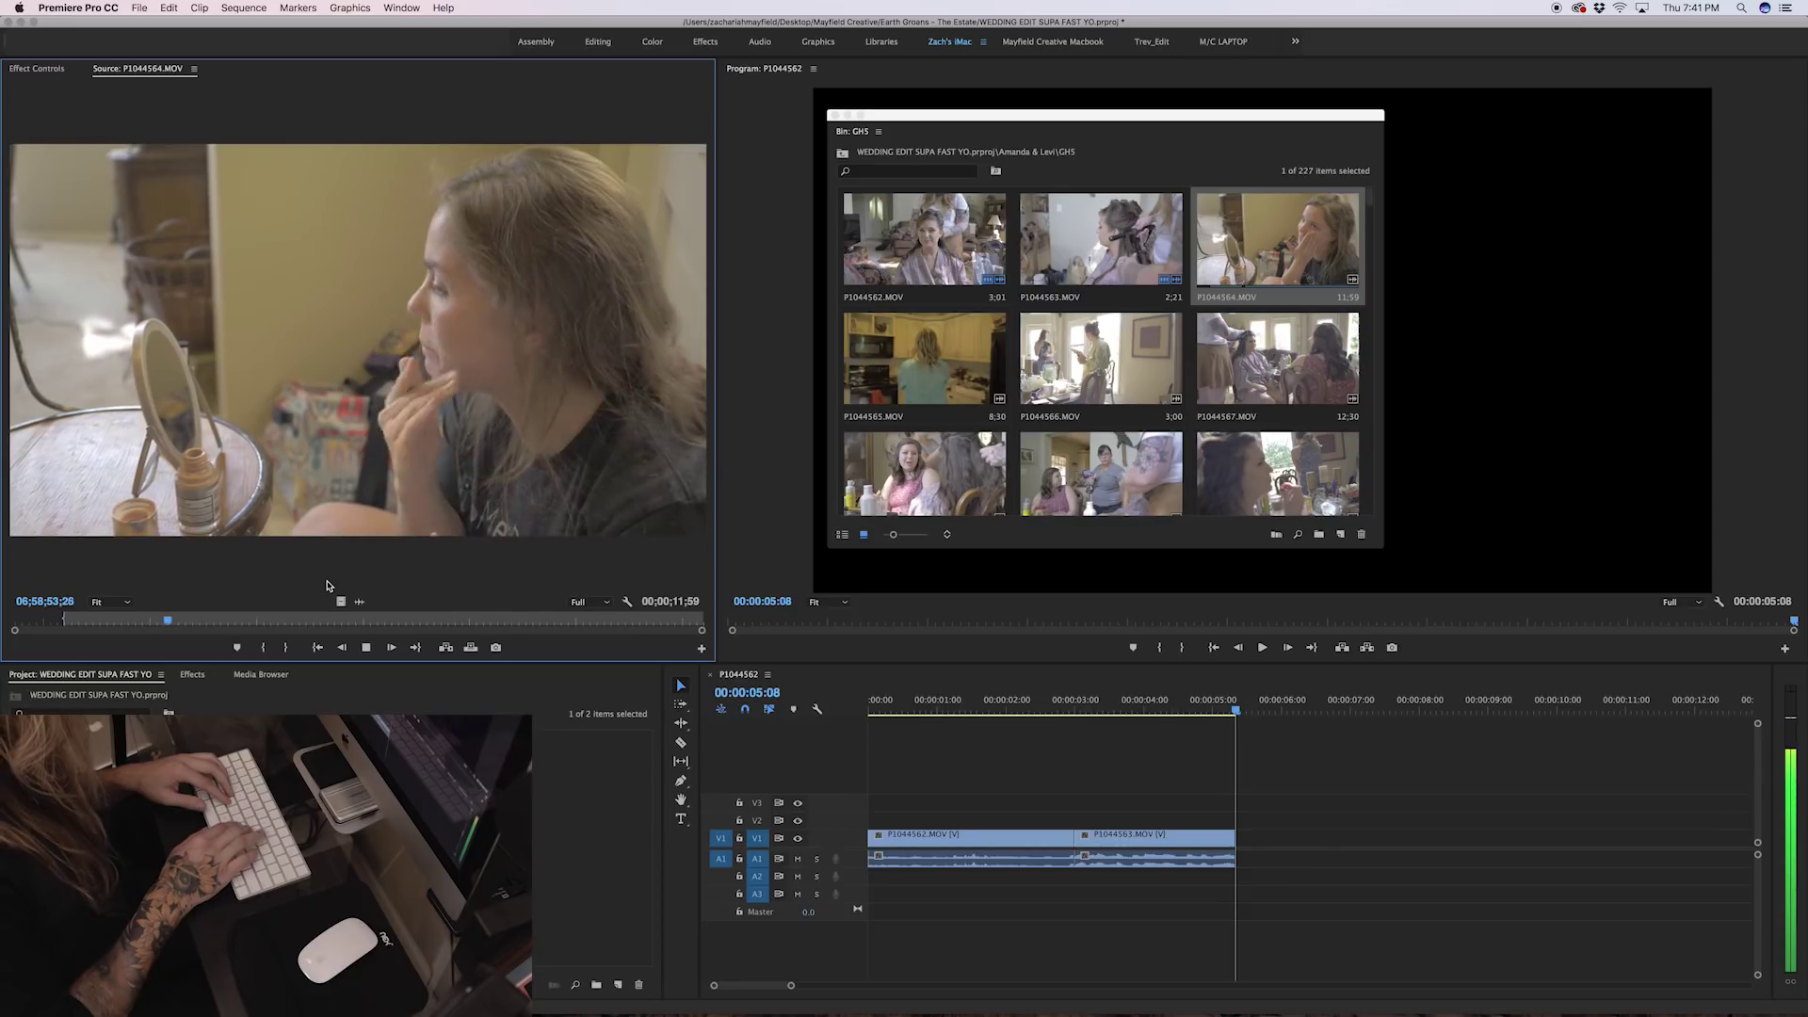
key("o")
key(".")
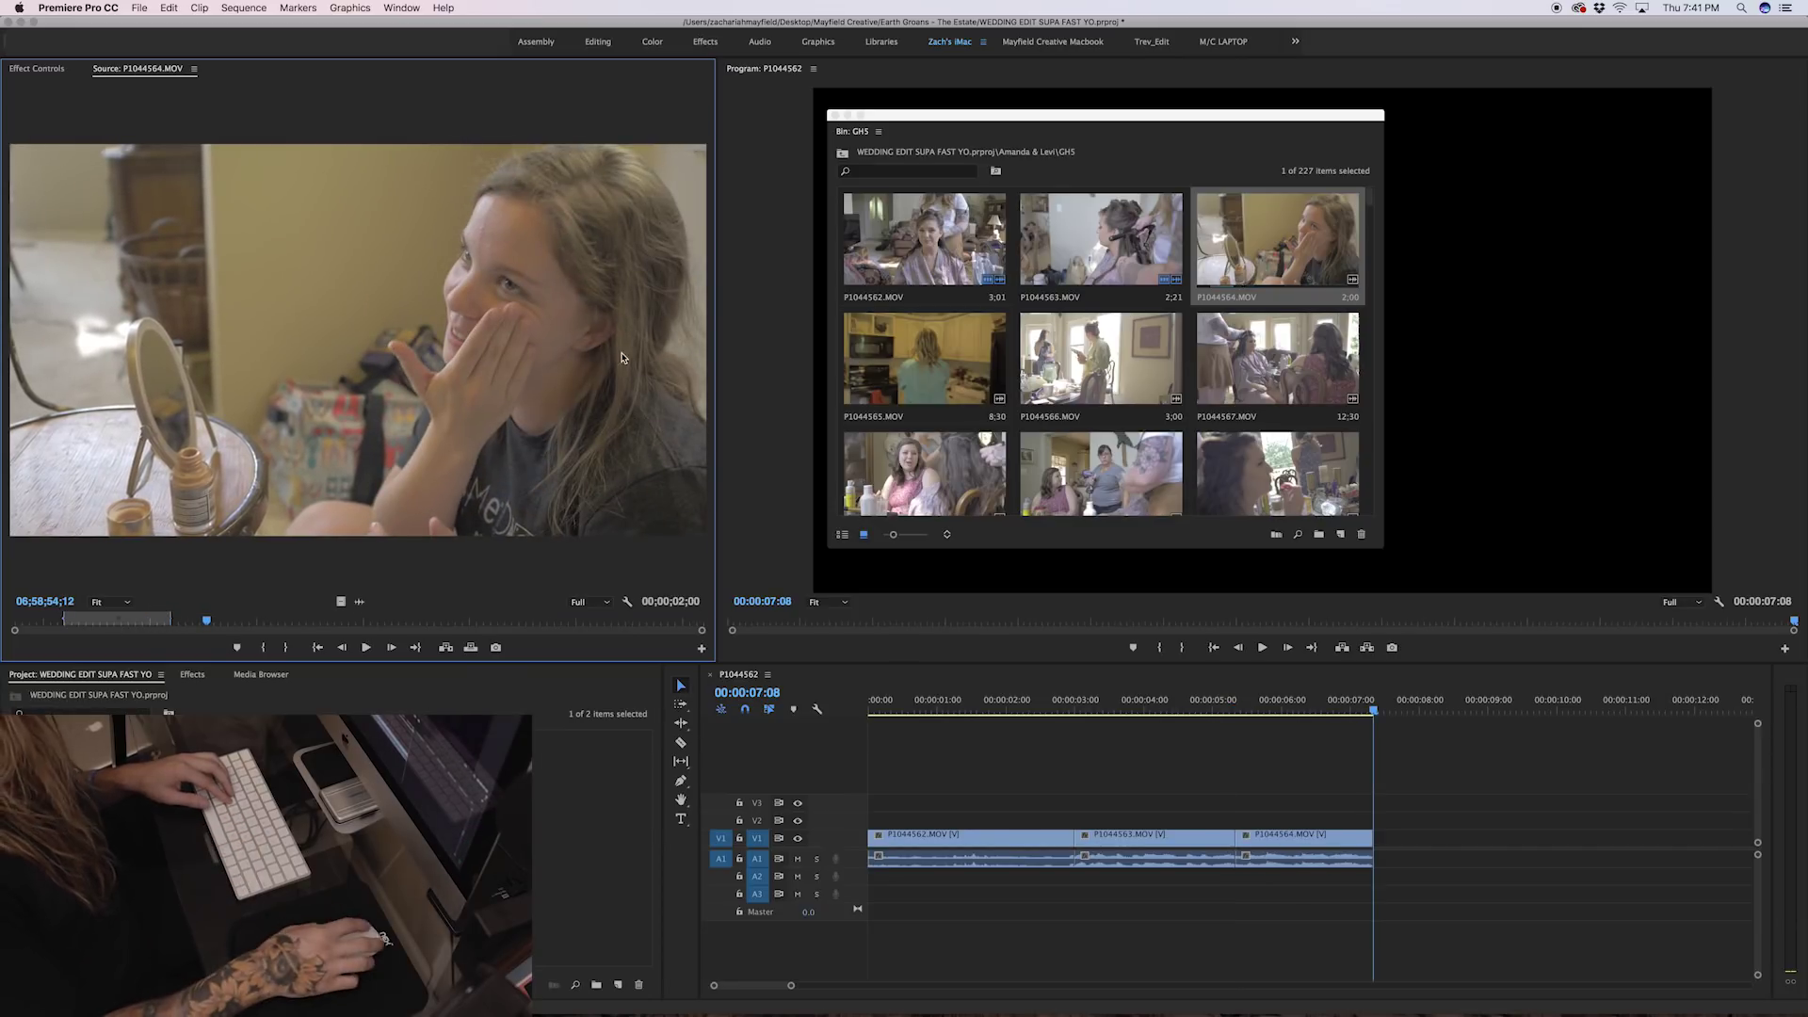
Step: Append a trimmed portion of the P1044565 kitchen clip, then narrow P1044567's marked range
double_click(976, 355)
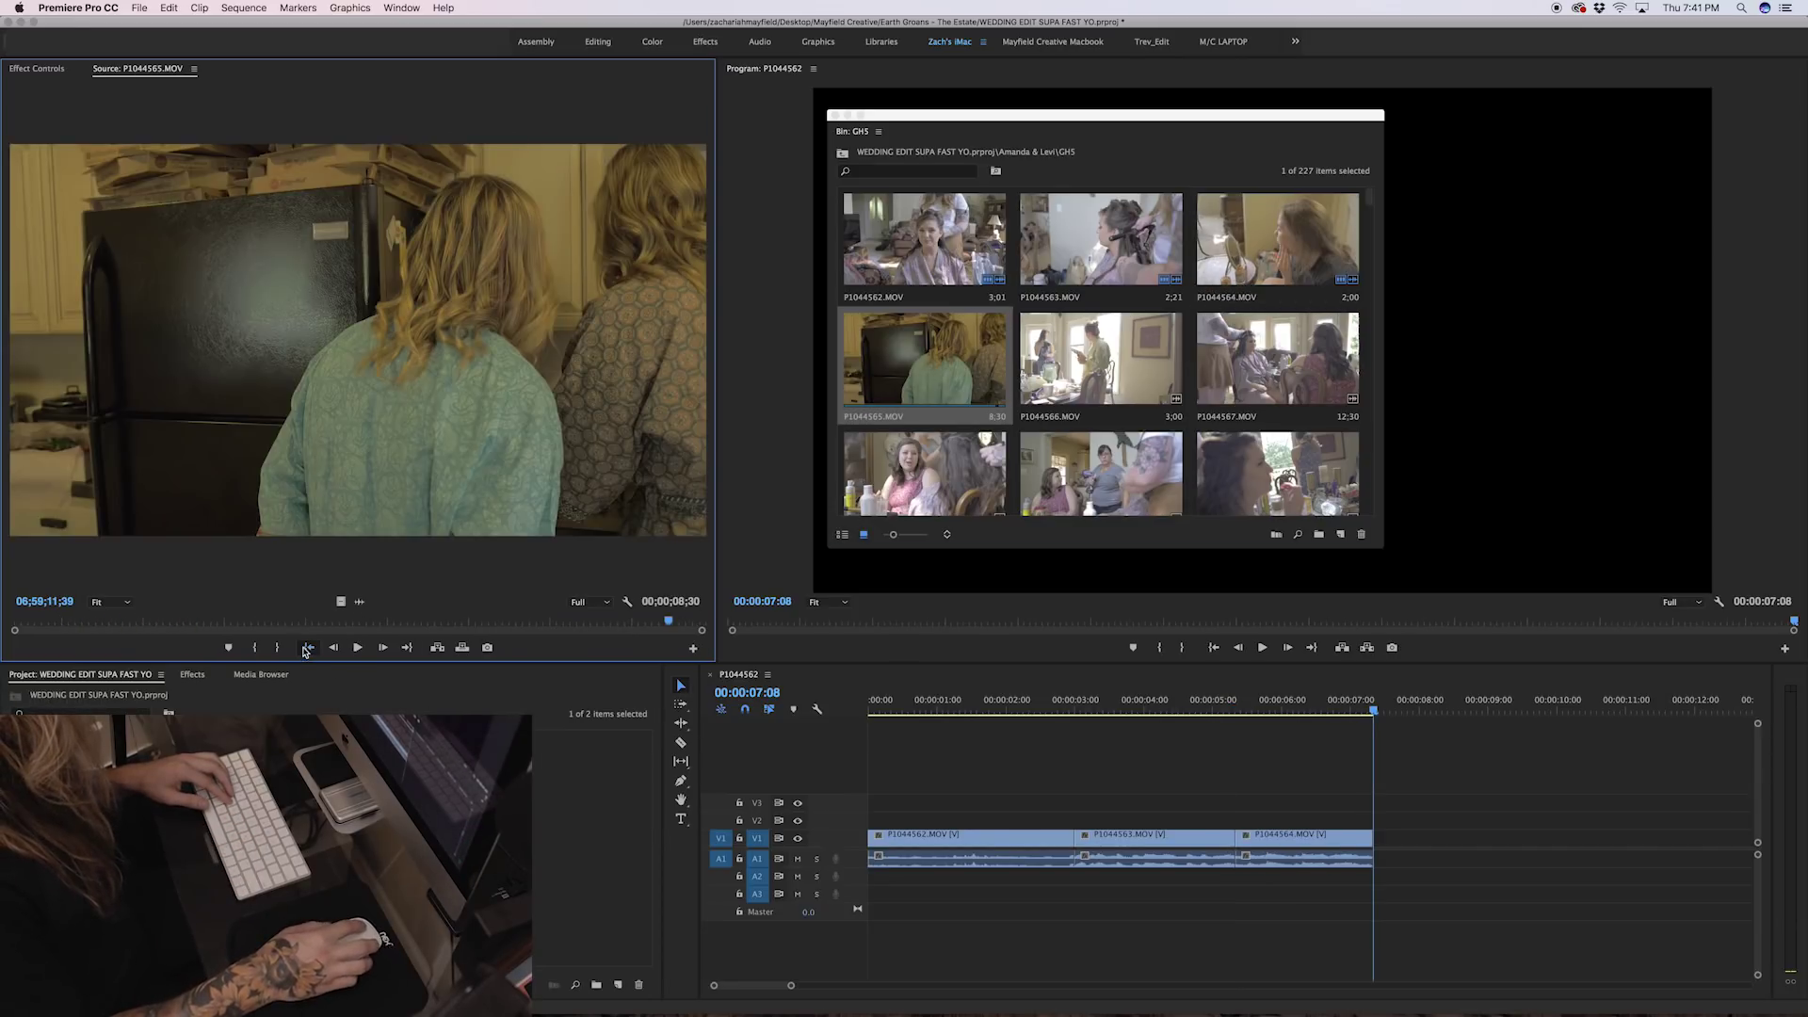
key("space")
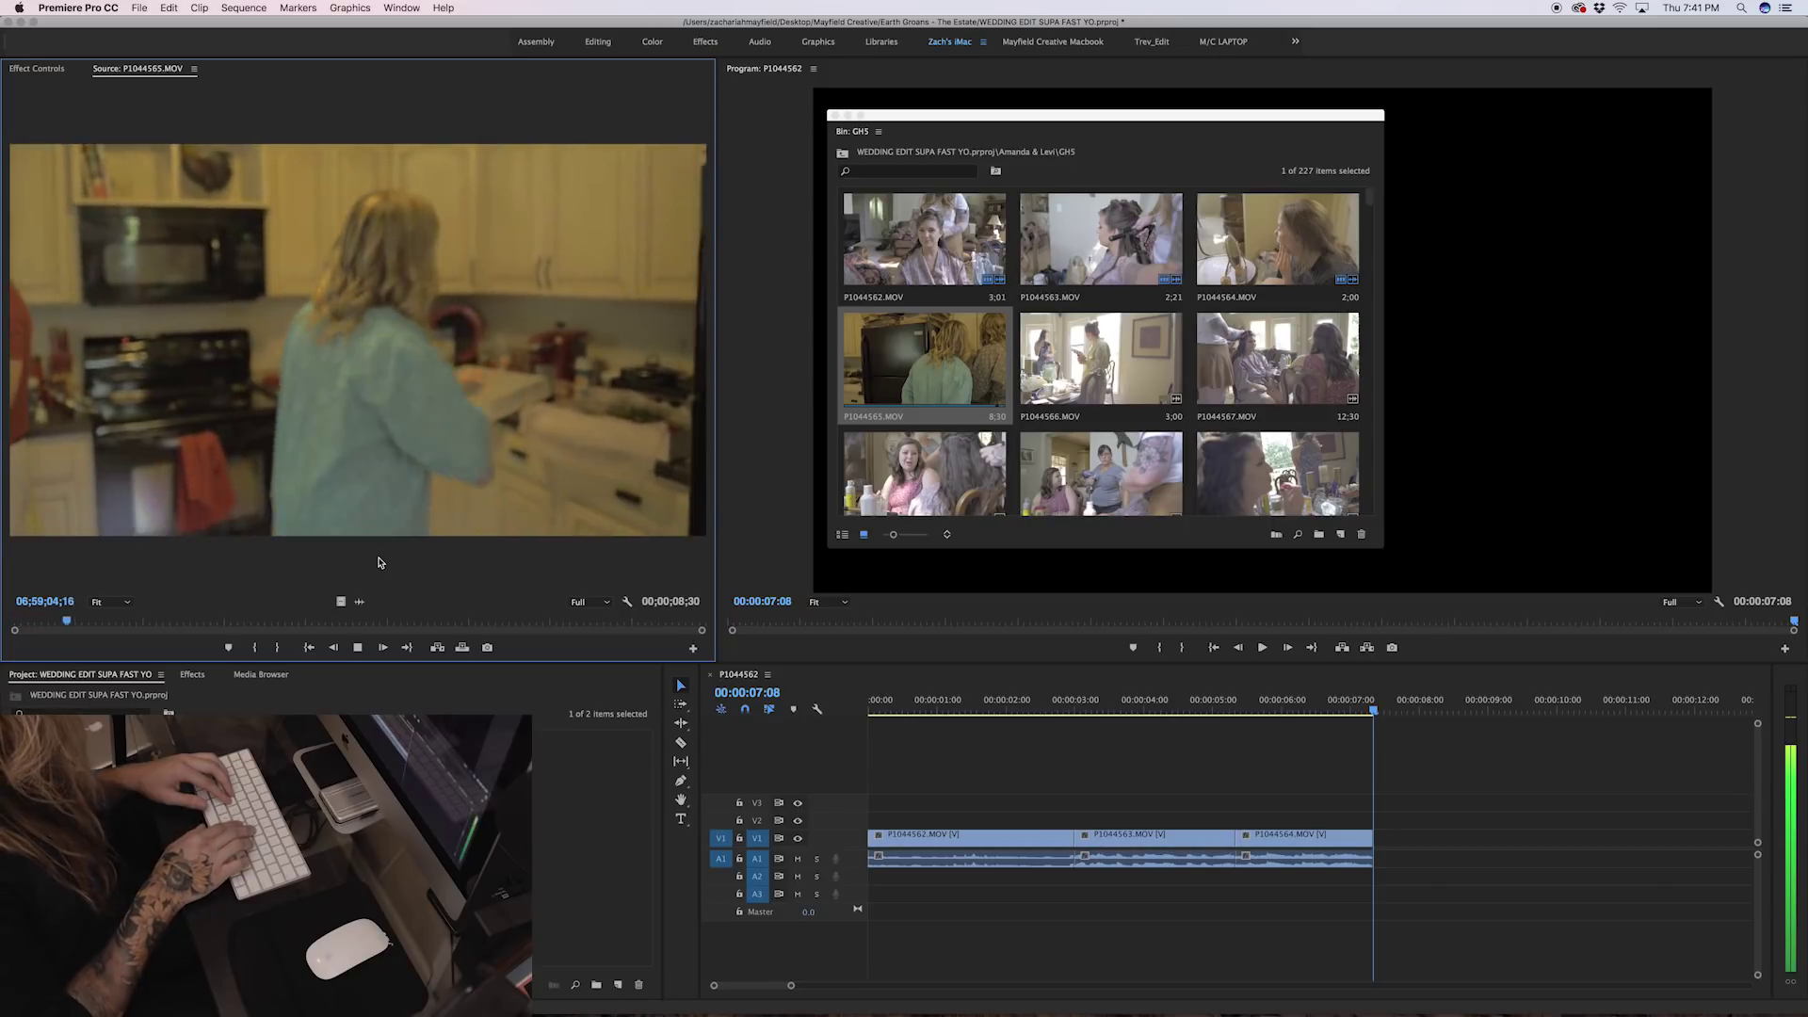
key("i")
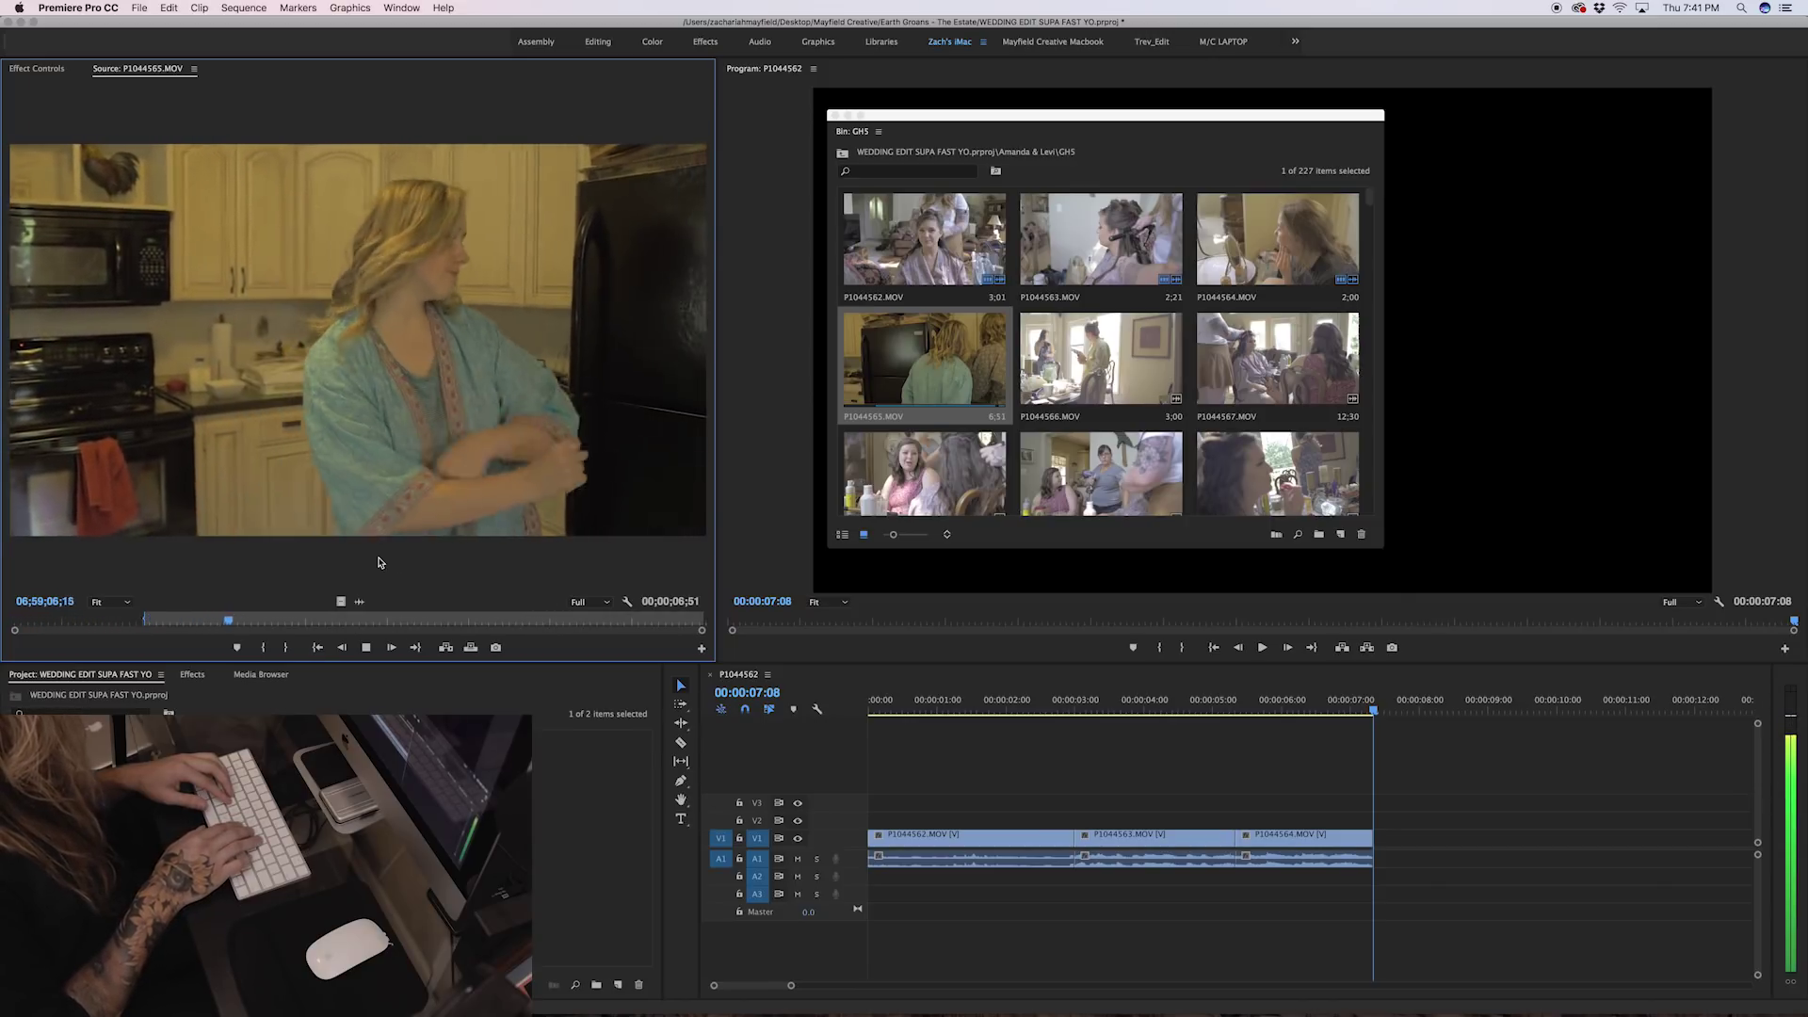
key("o")
key(".")
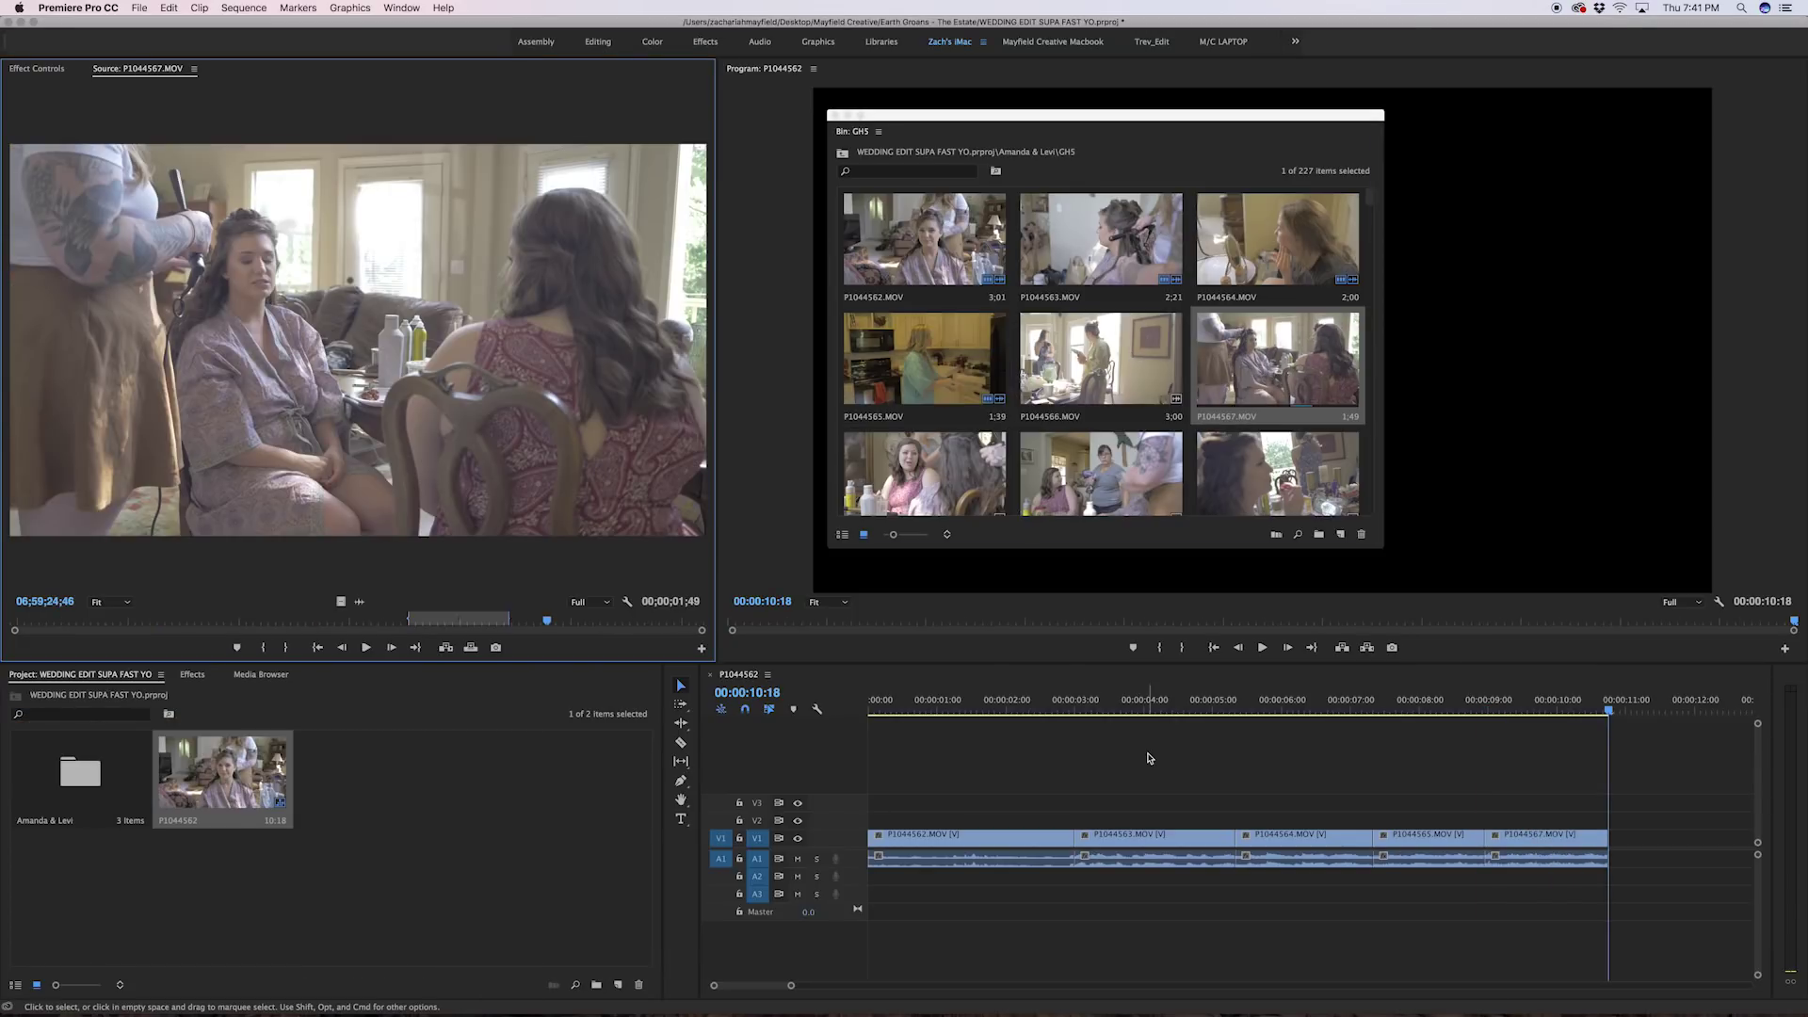
left_click_drag(510, 617, 75, 619)
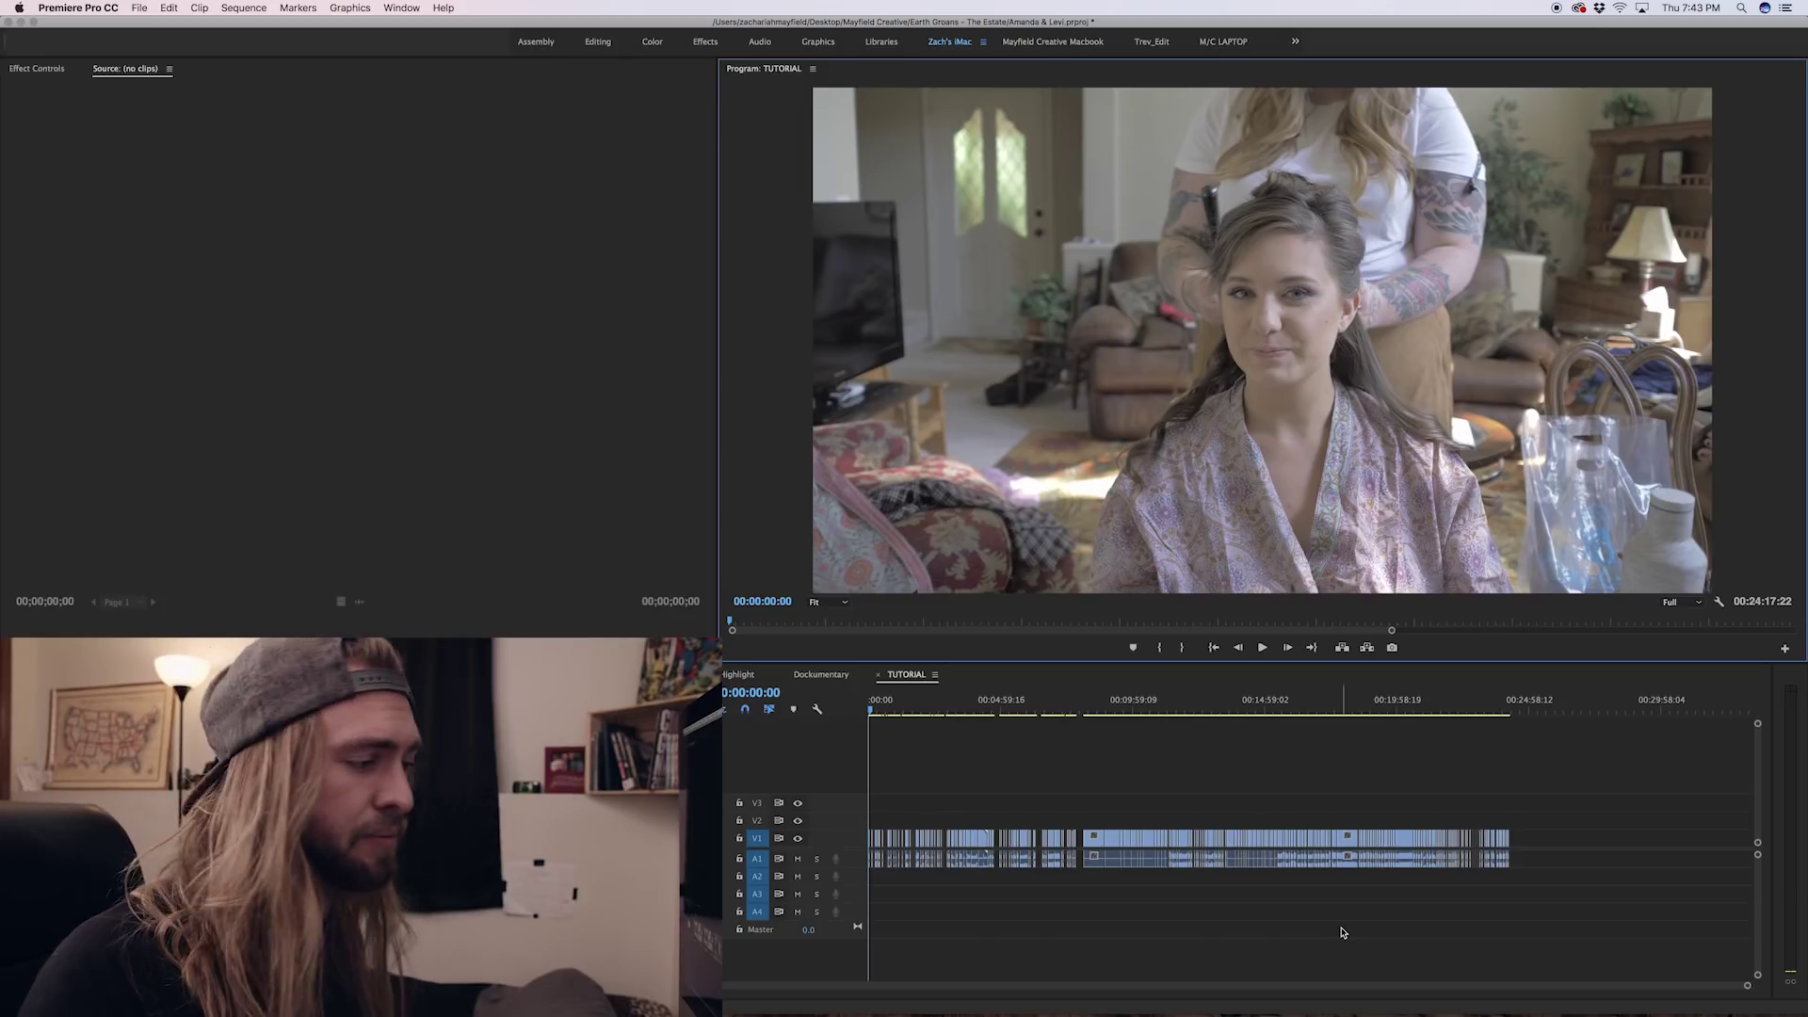
Step: Zoom the TUTORIAL timeline in and scrub to about one minute in
key("=")
left_click_drag(878, 701, 995, 713)
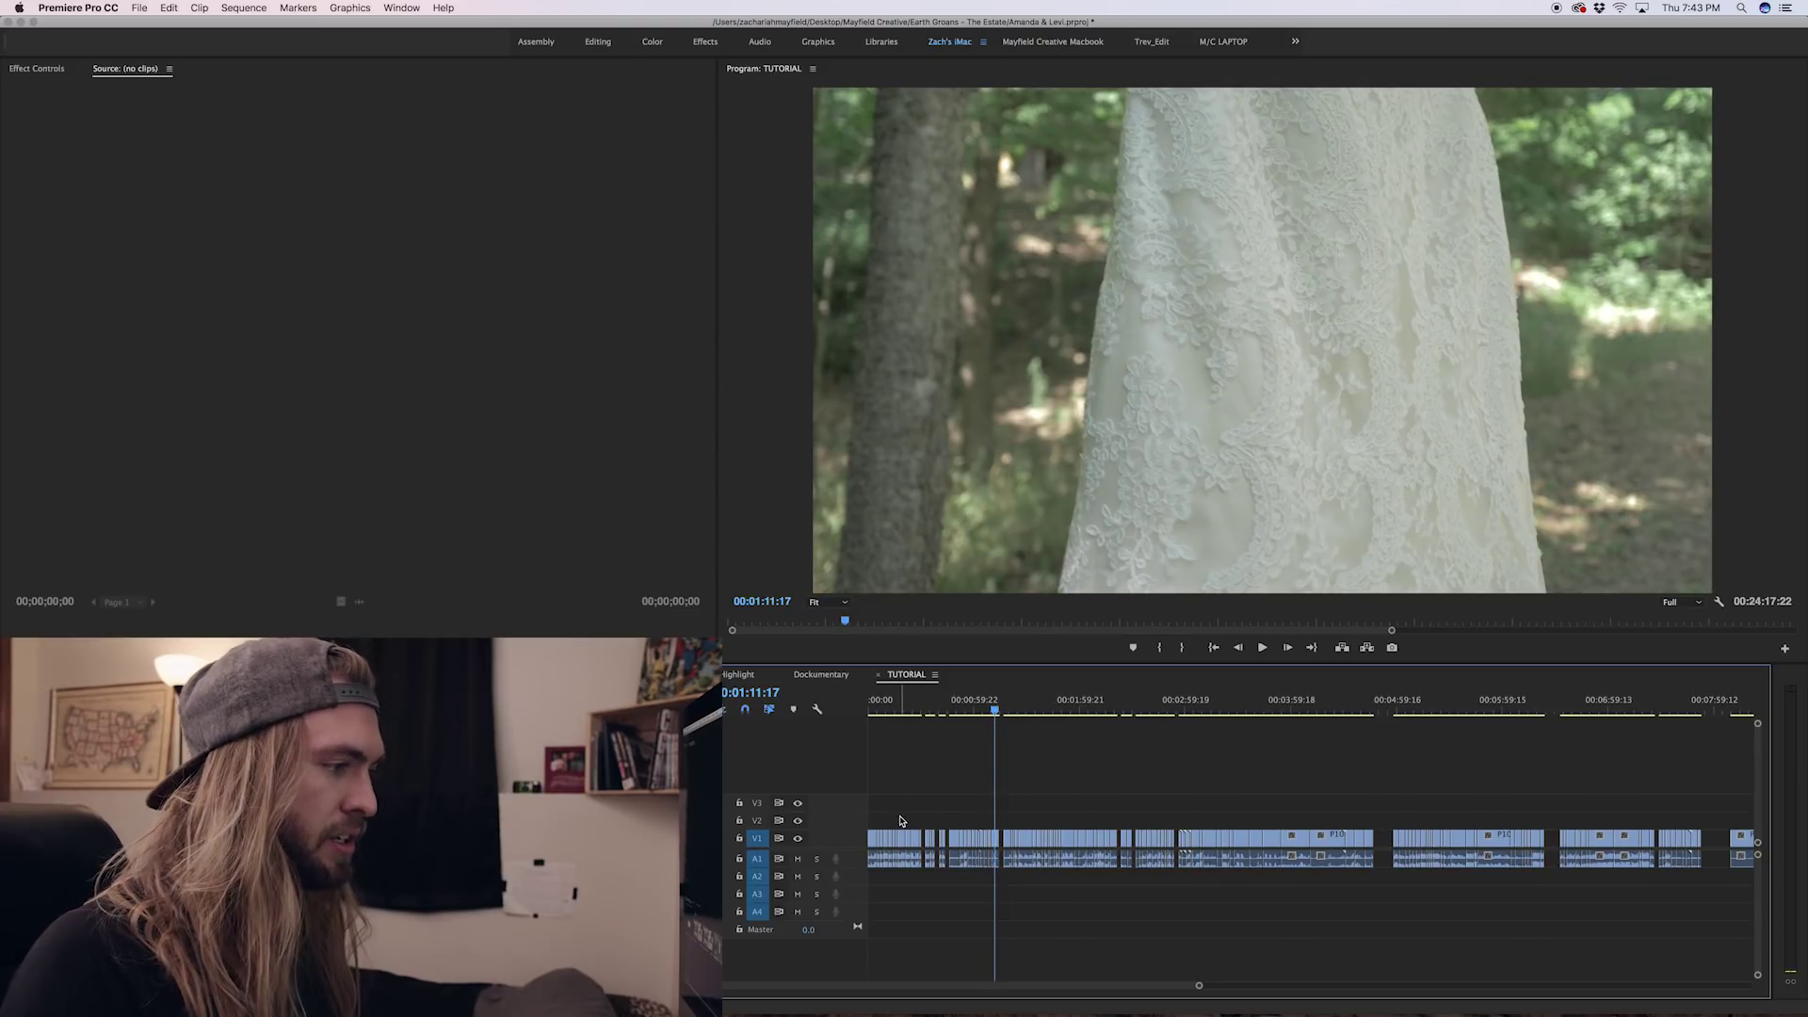
Step: Zoom in, label the opening clips Rosey pink, then select the clips up to 00:02:51:11
key("=")
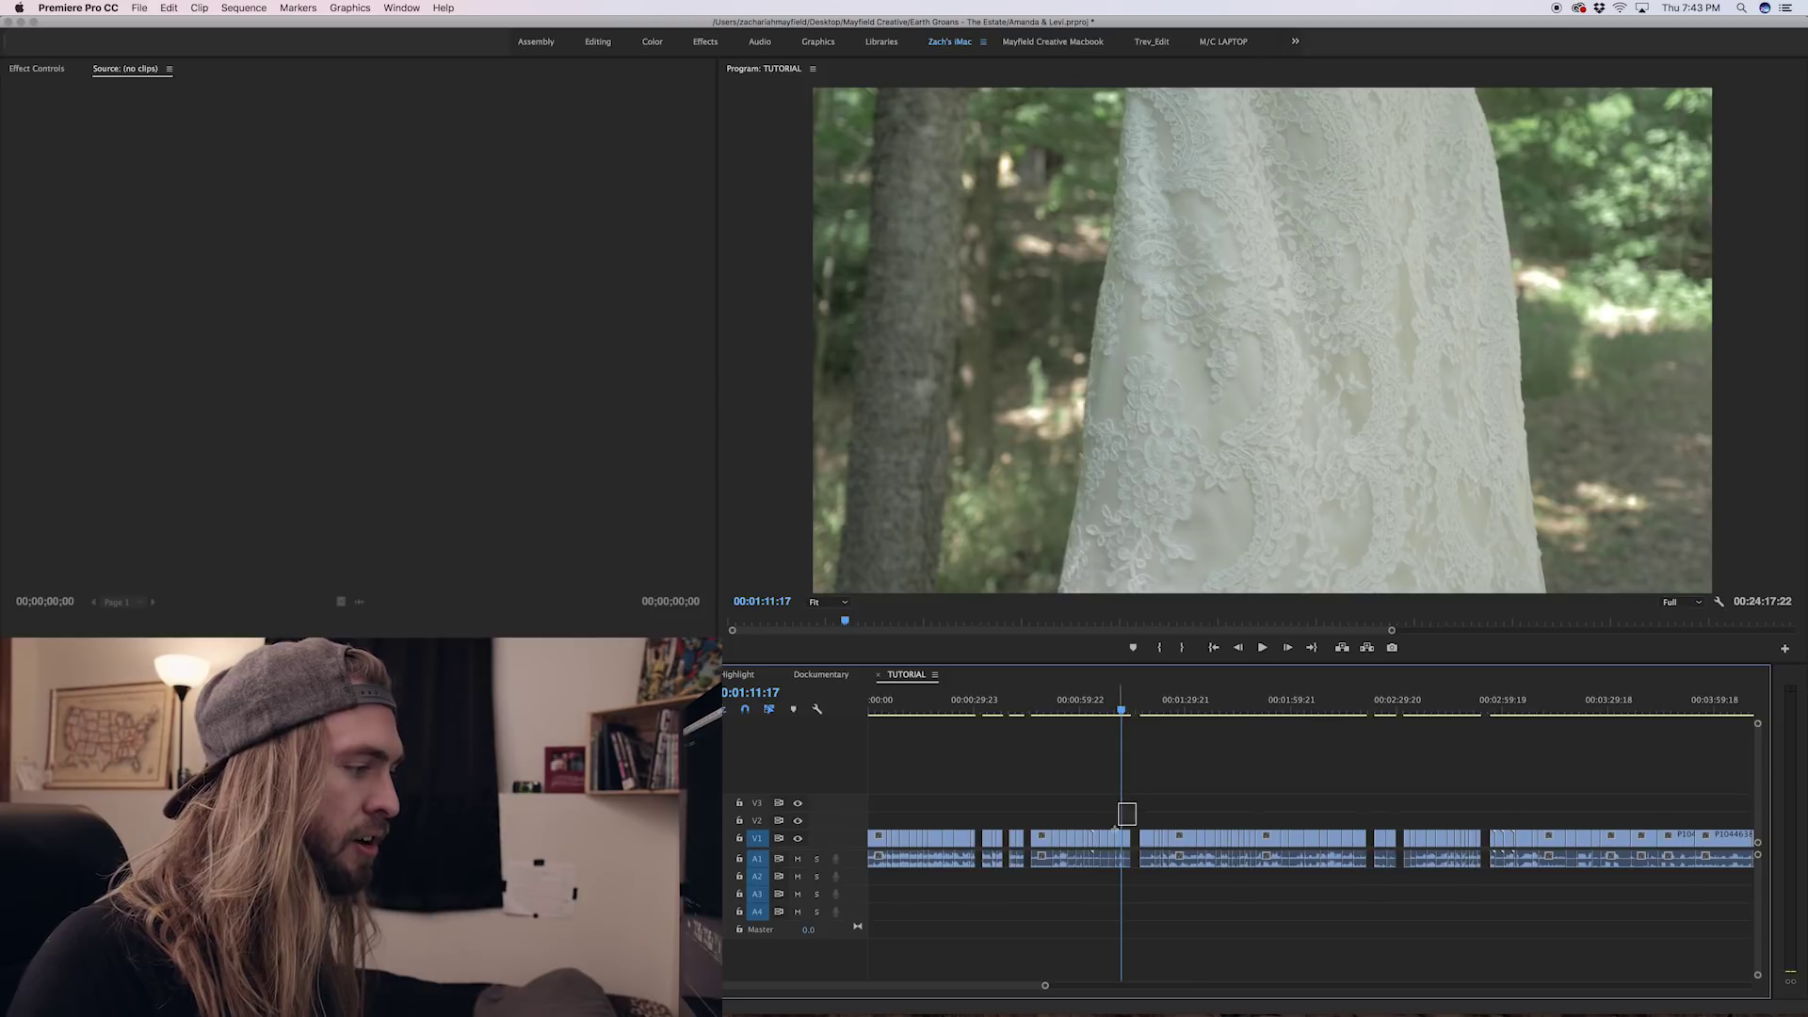
left_click_drag(1136, 803, 867, 890)
right_click(937, 841)
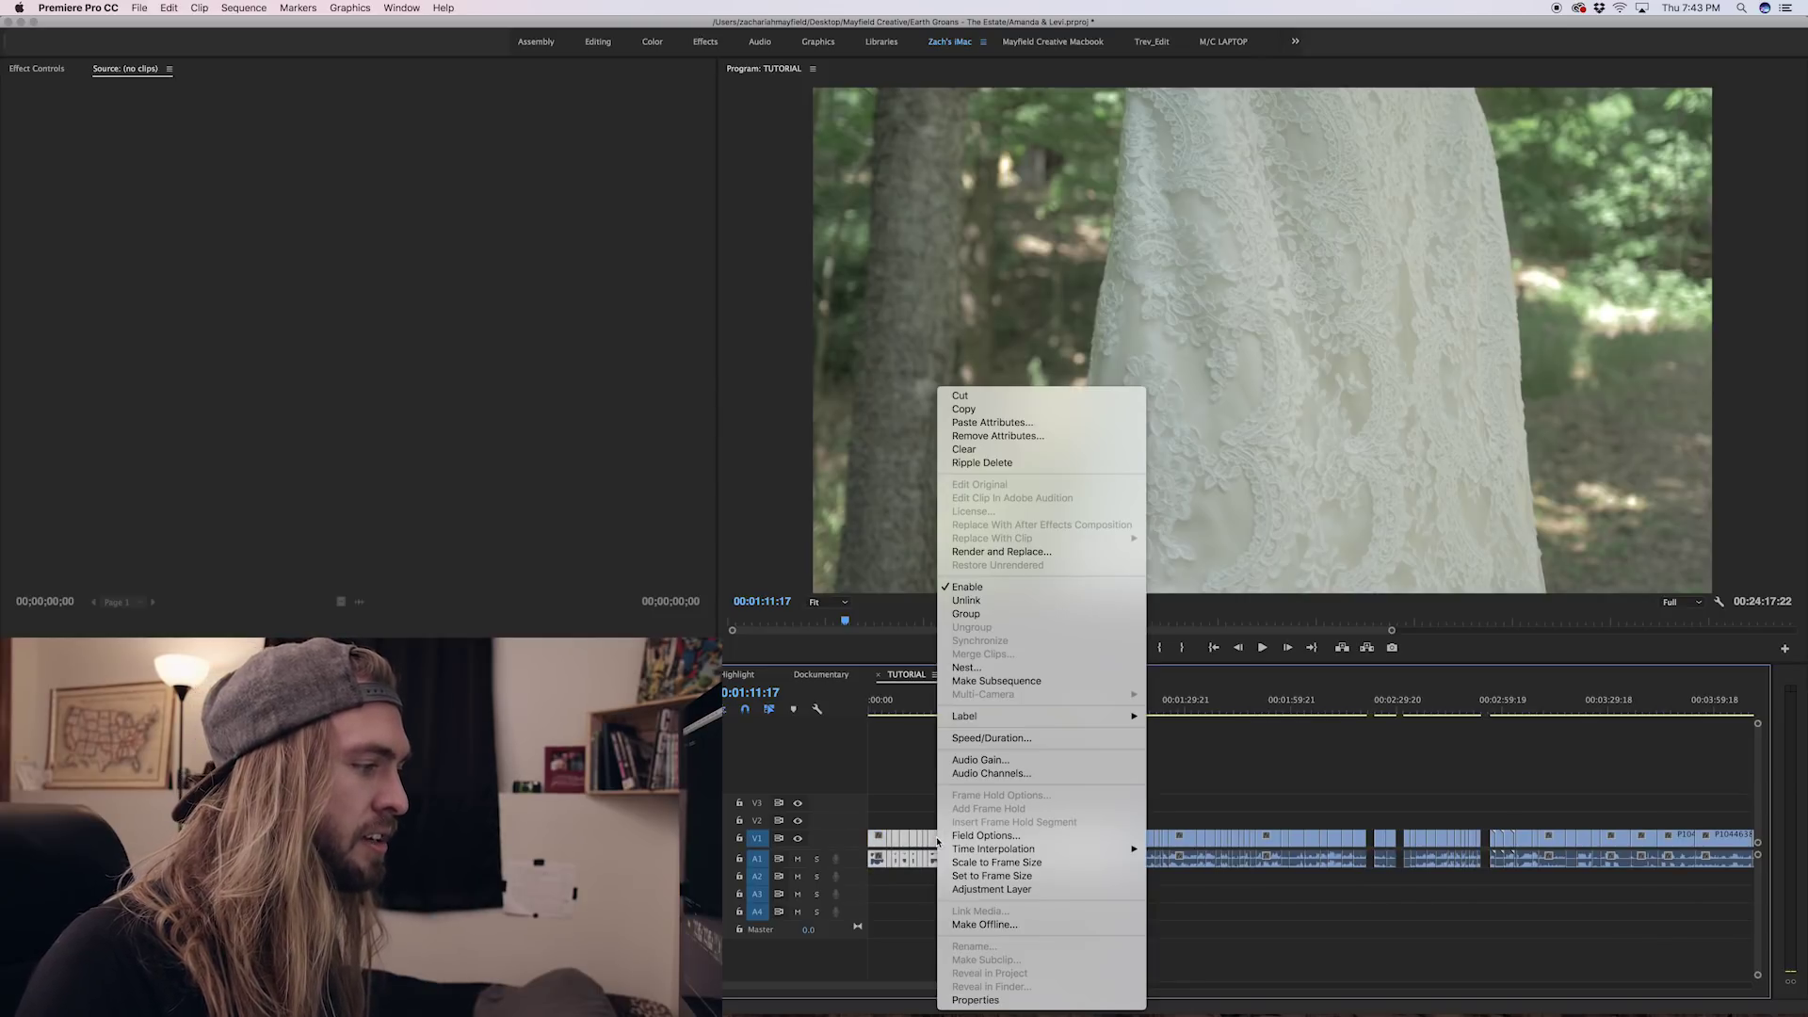
mouse_move(1003, 717)
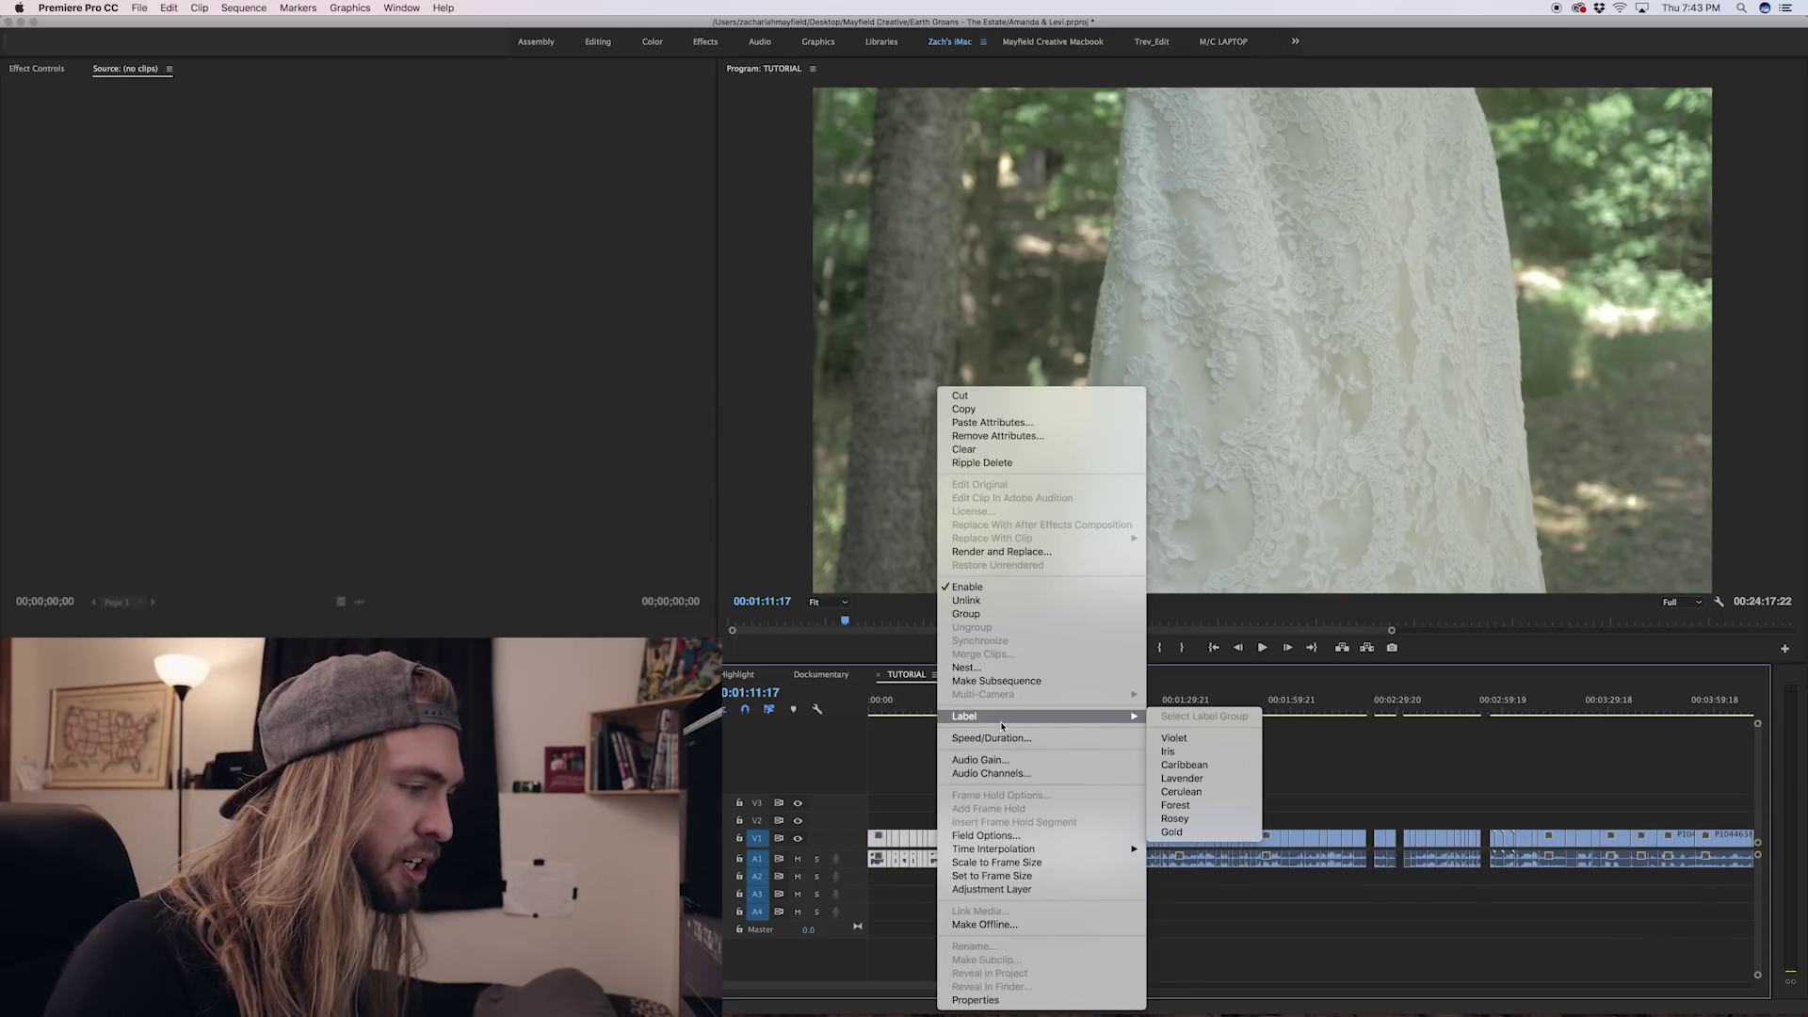
left_click(1174, 818)
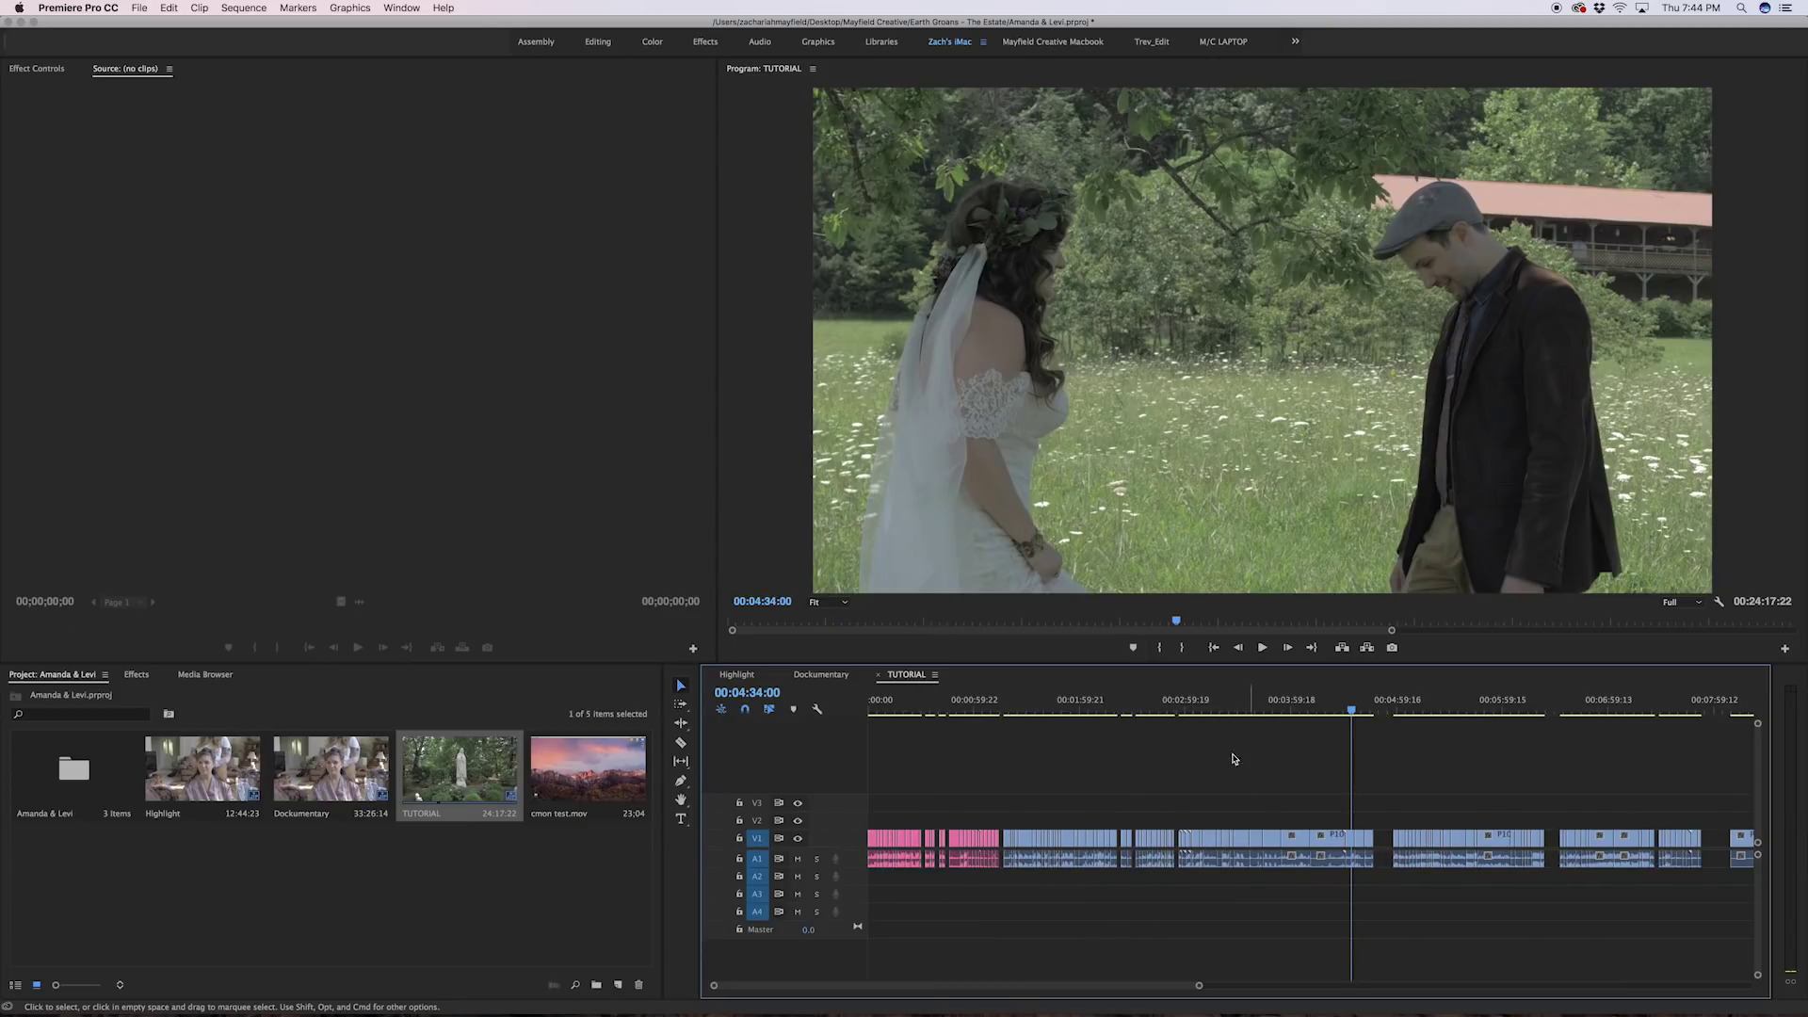
left_click(1171, 712)
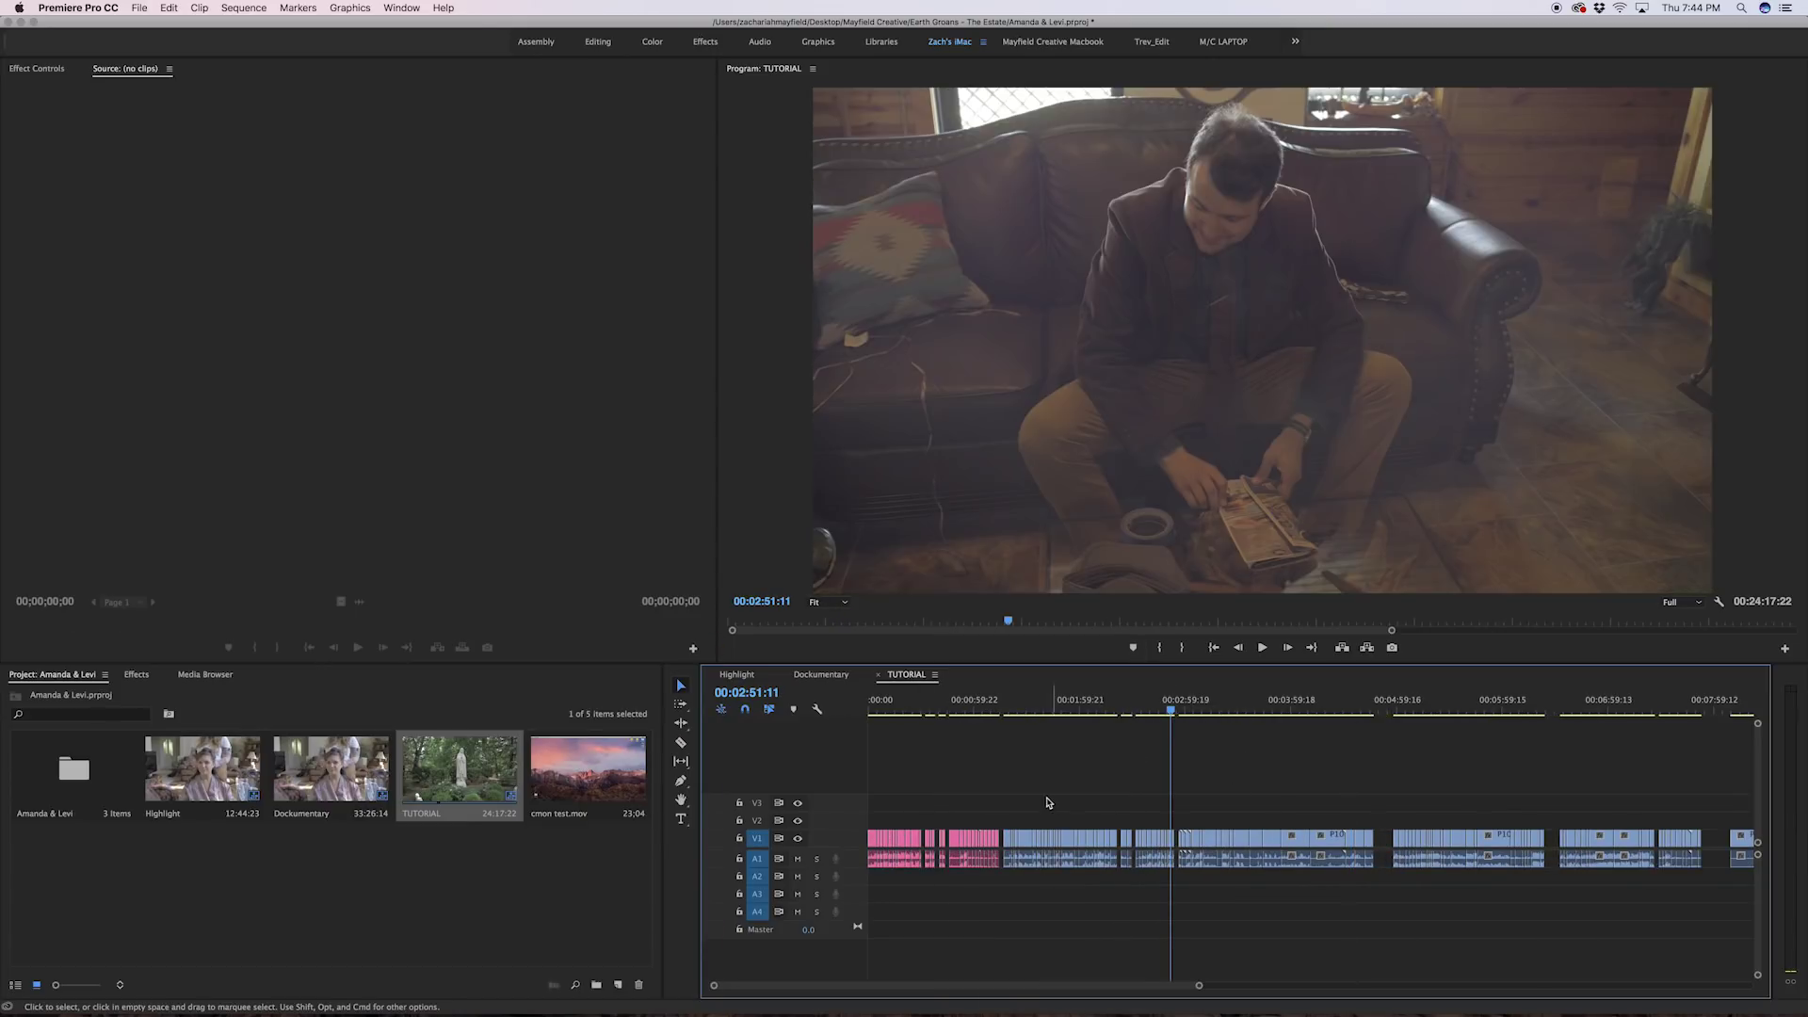
left_click_drag(1027, 821, 1173, 881)
Step: Label the selected clip group Forest green
right_click(1072, 842)
mouse_move(1262, 716)
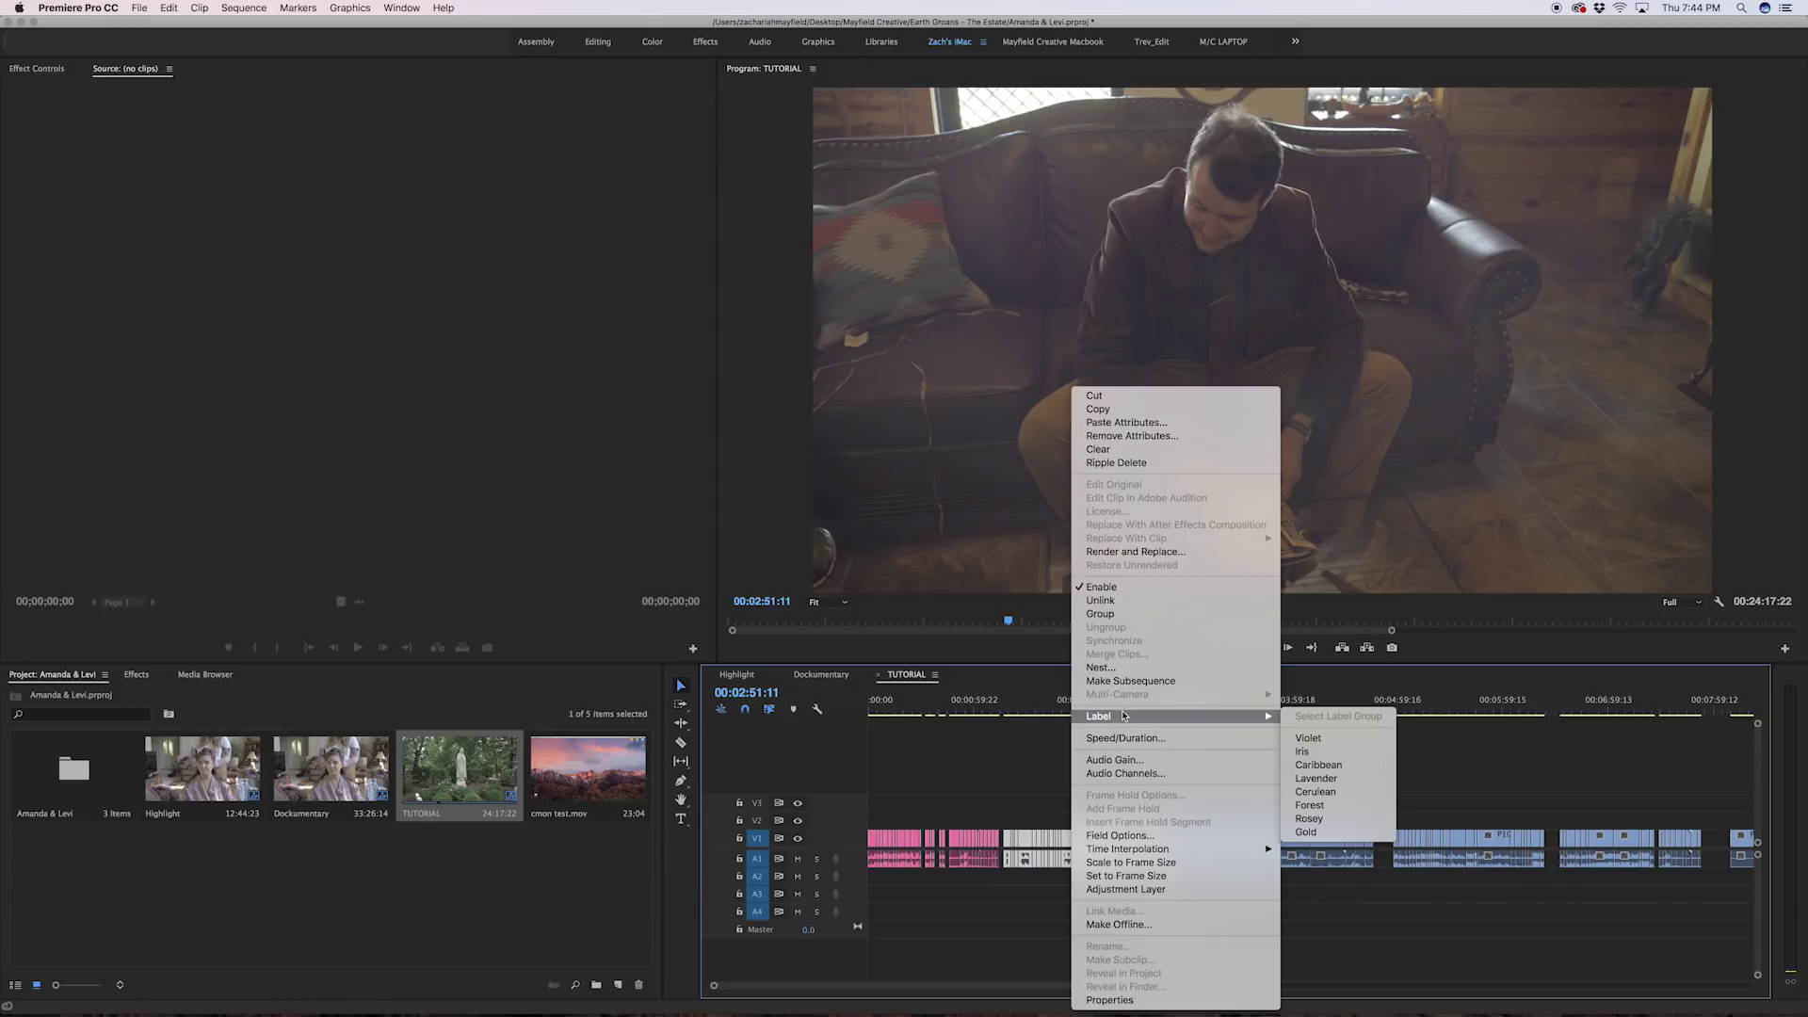
left_click(1317, 805)
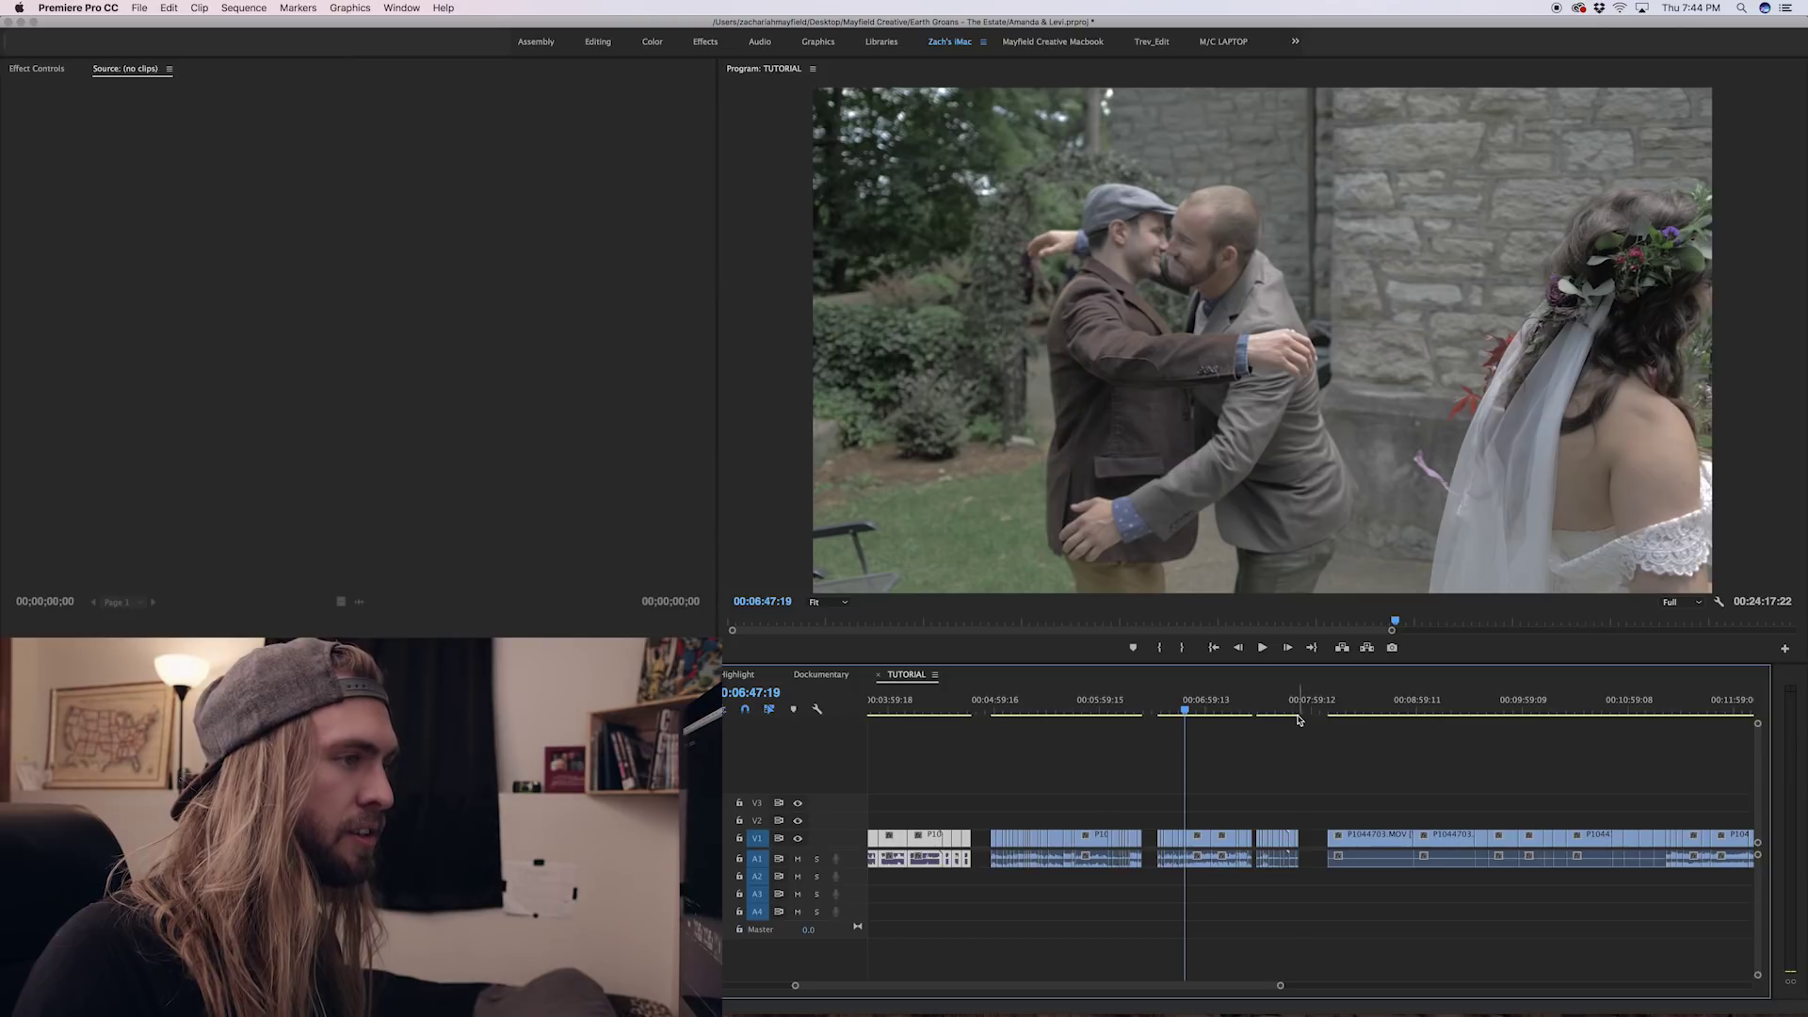
Step: Label the clips up to 00:07:49:02 Cerulean blue
left_click(1293, 707)
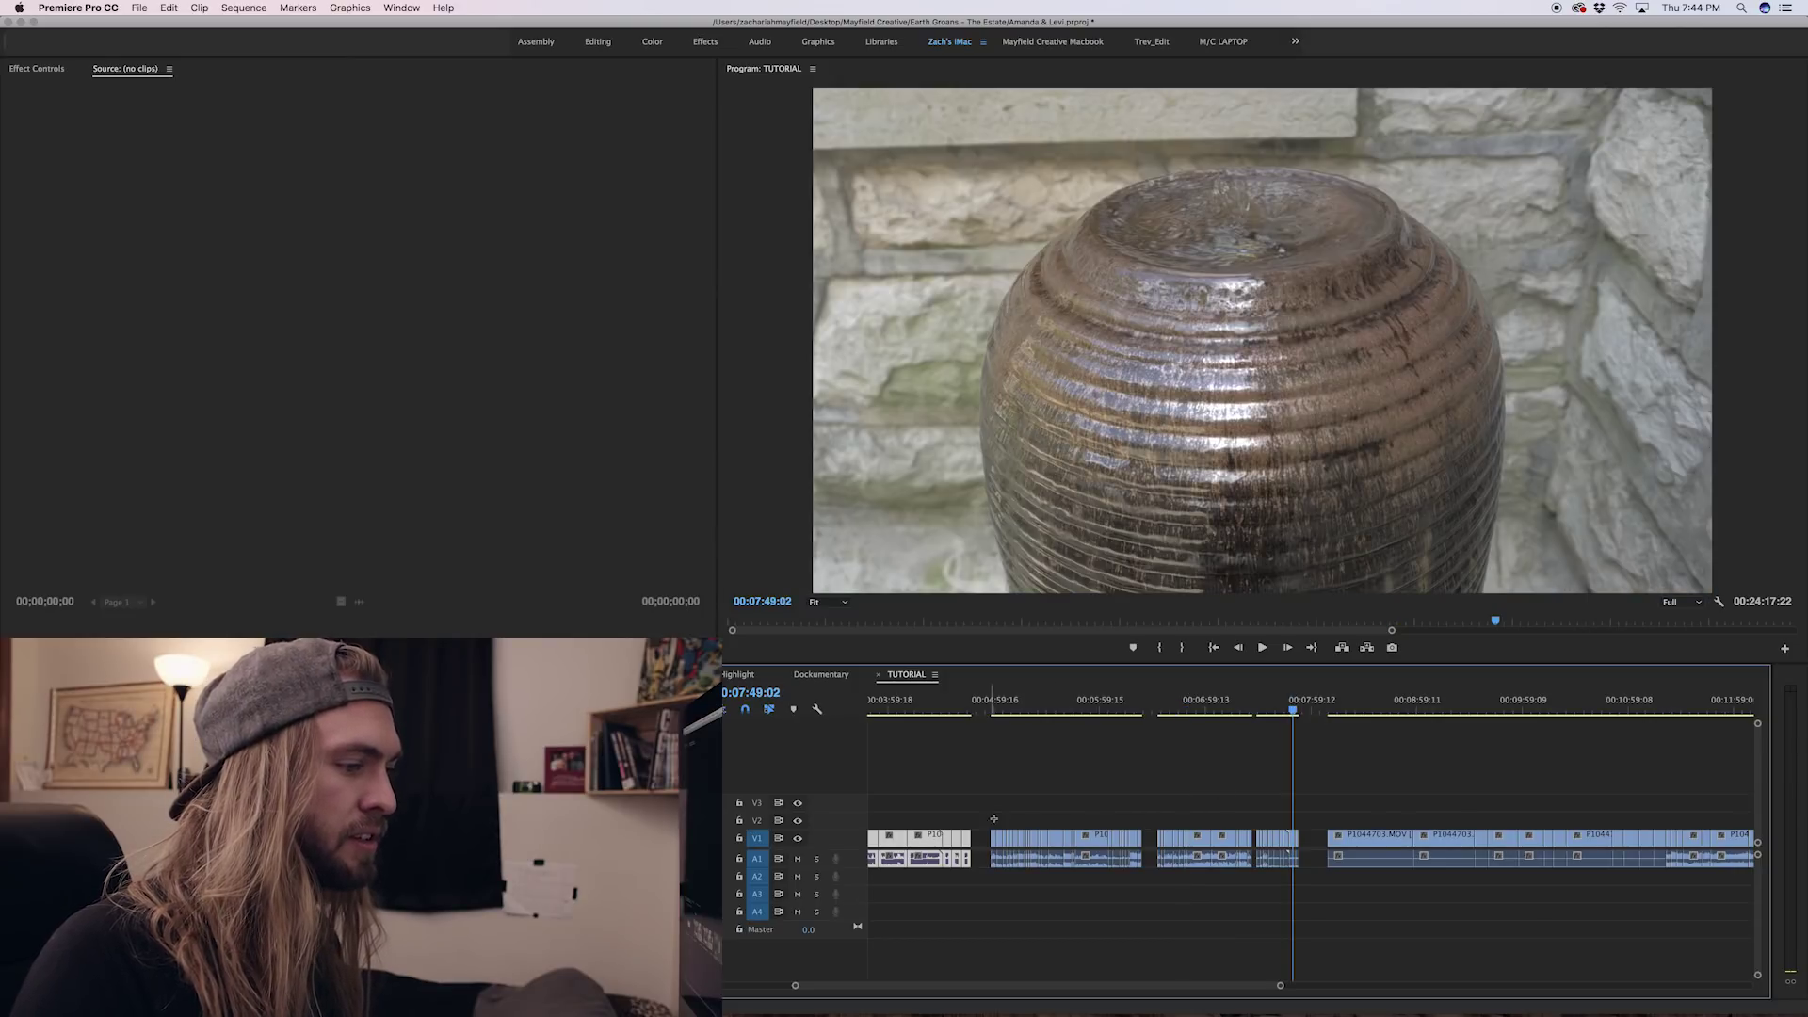
left_click_drag(980, 815, 1304, 848)
right_click(1228, 835)
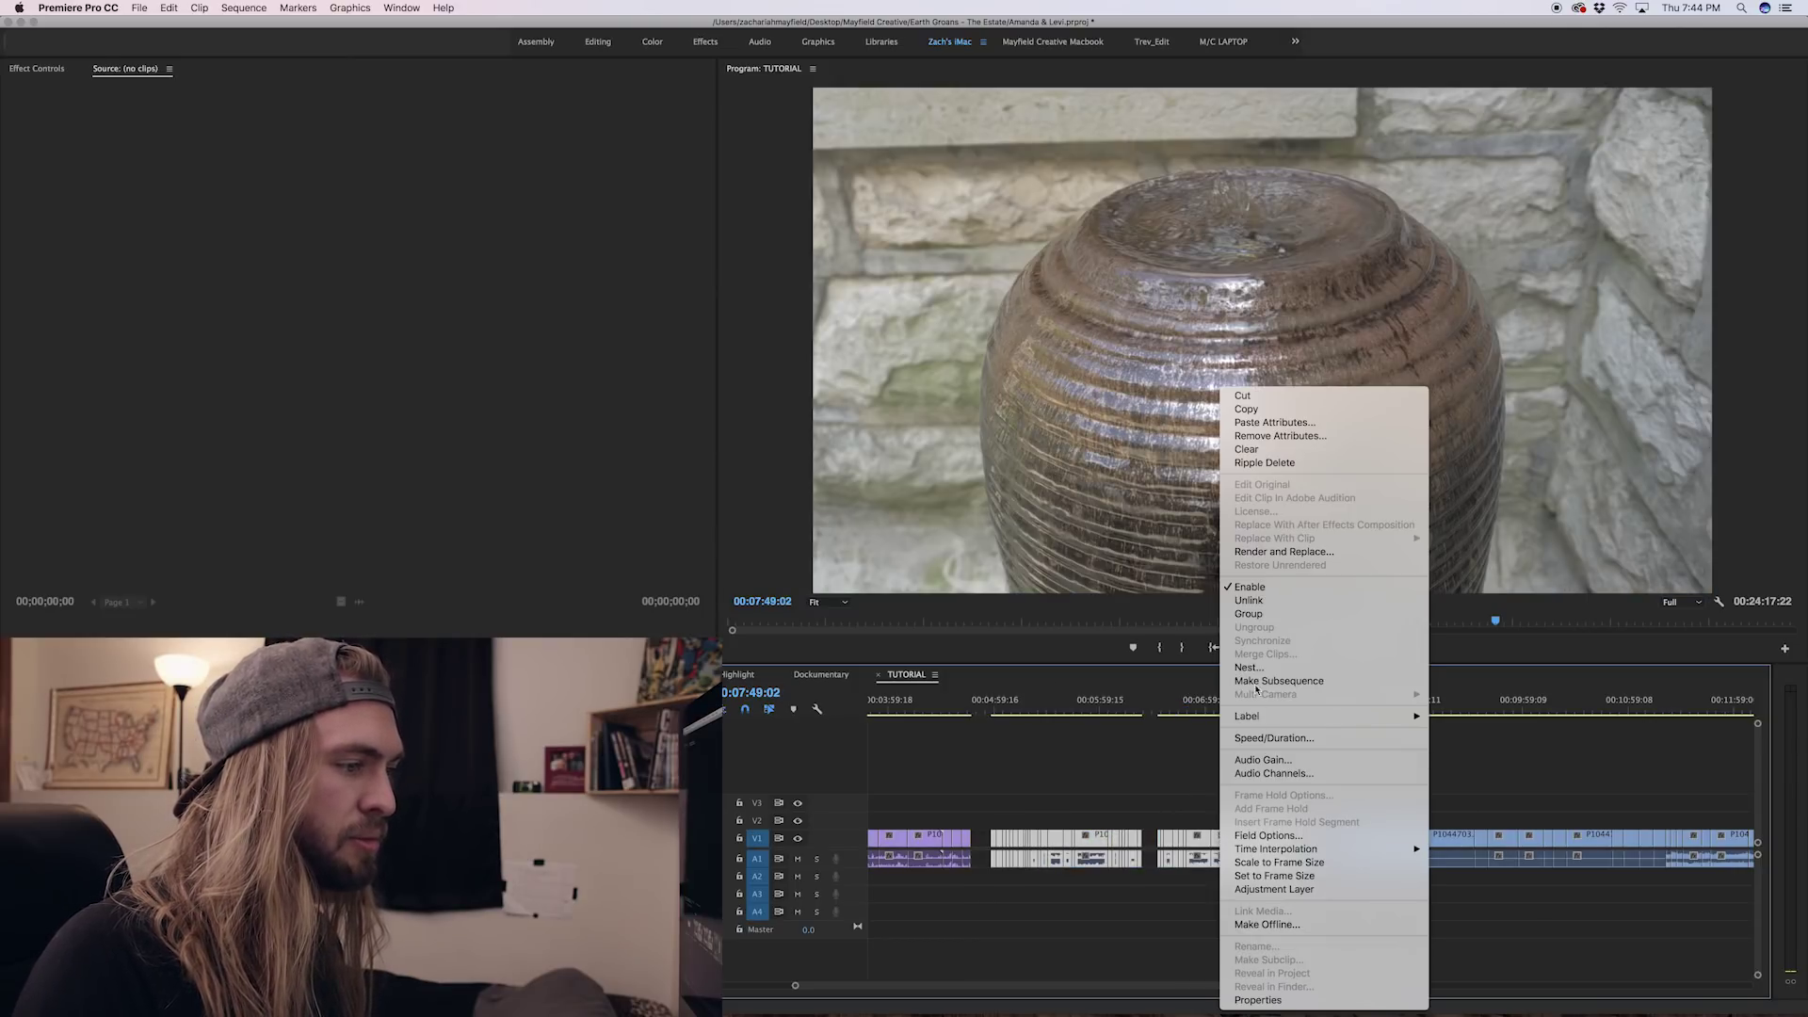
mouse_move(1393, 716)
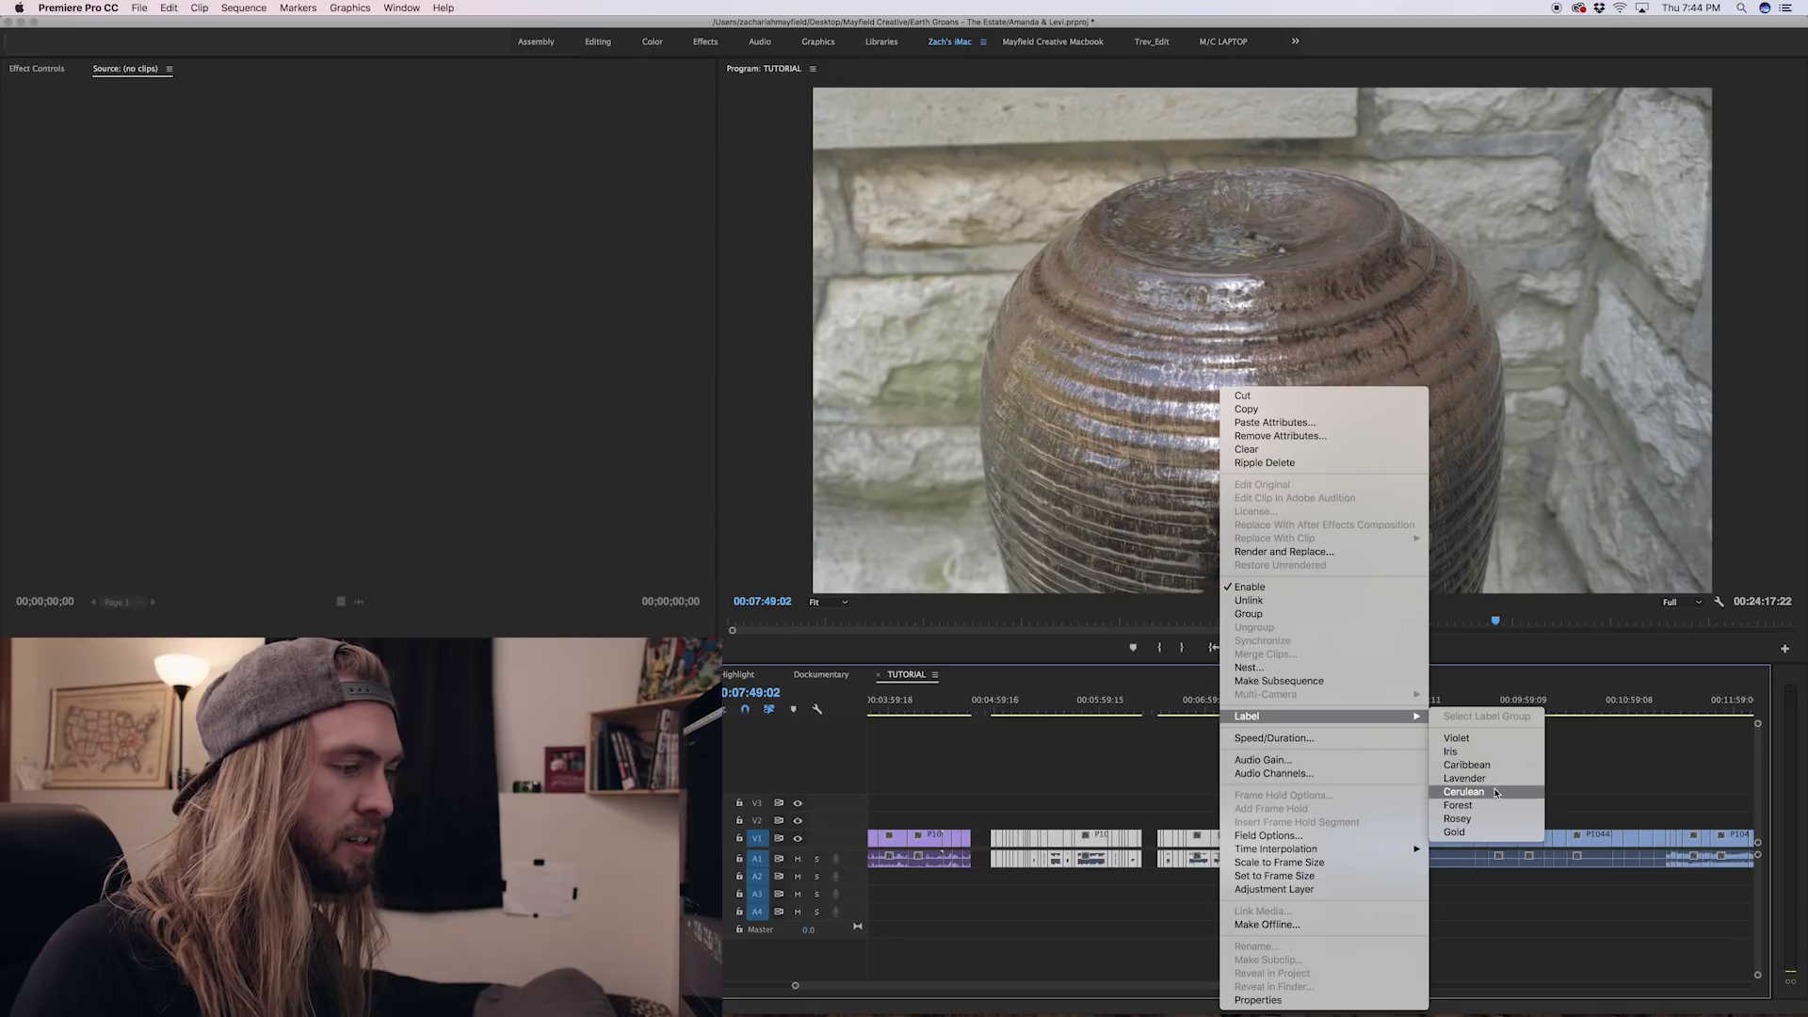
left_click(1465, 779)
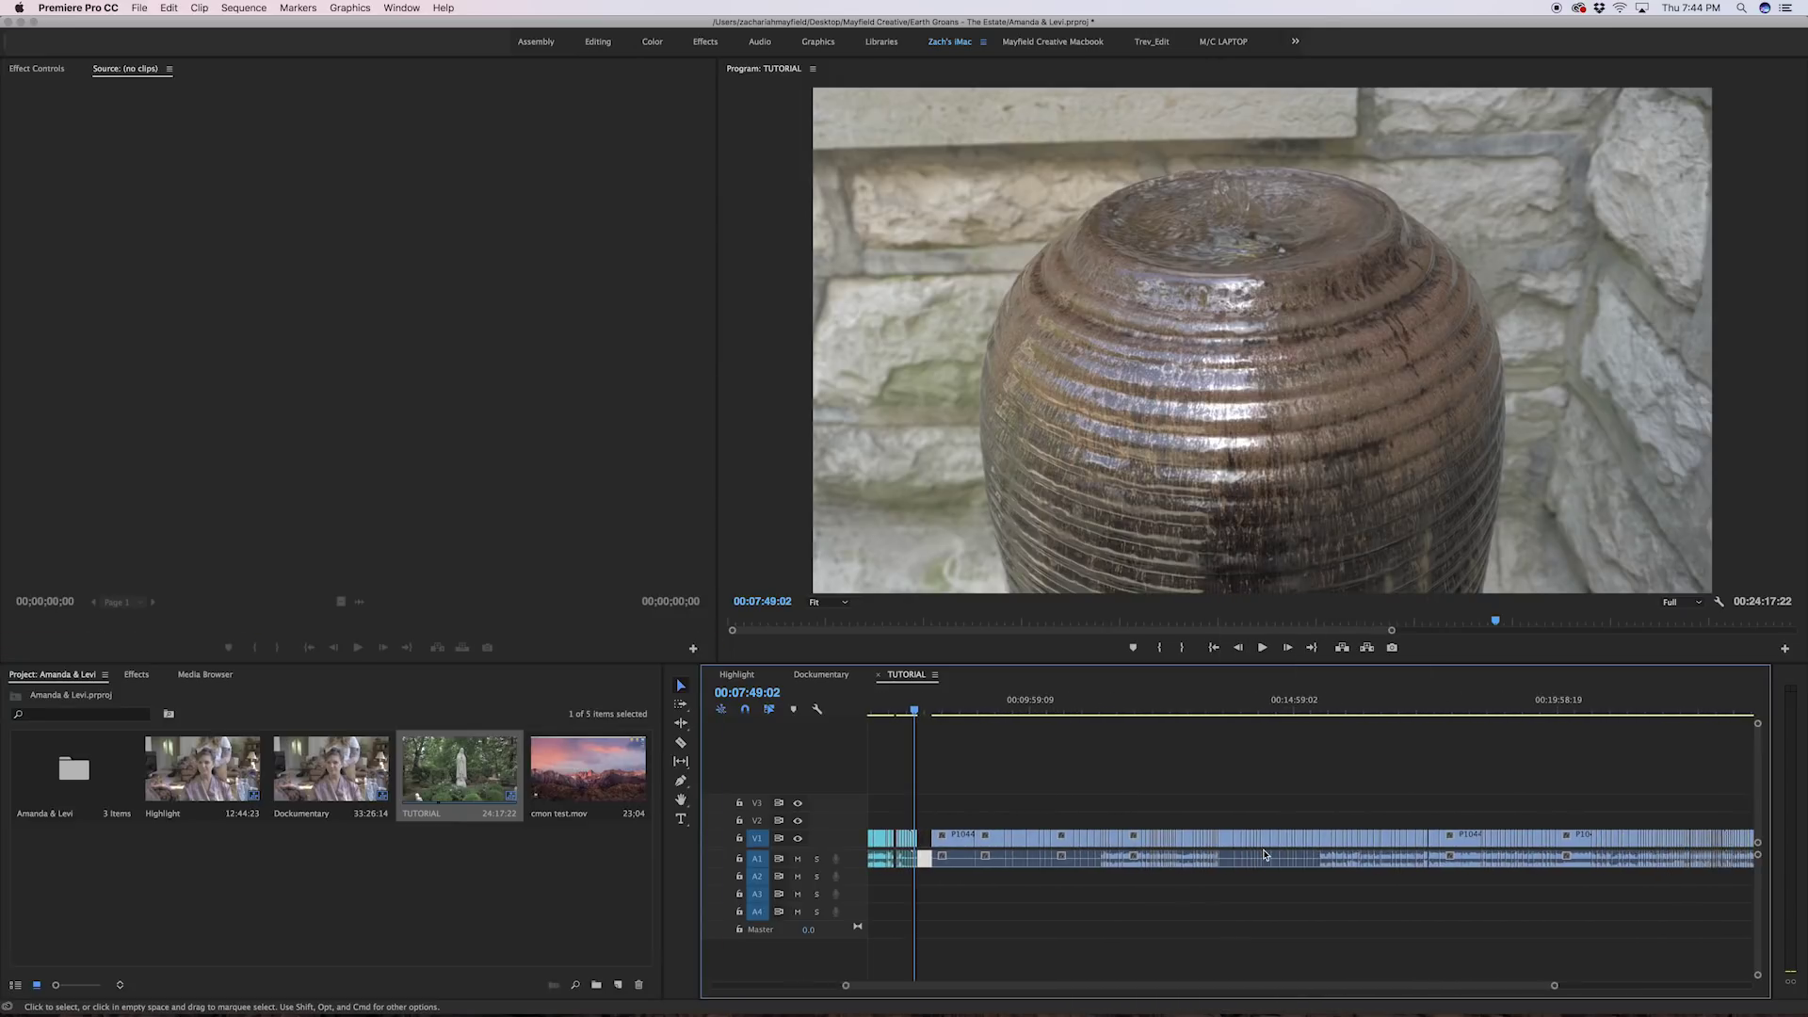
Step: Zoom out and label all remaining clips after the playhead Gold
key("minus")
key("minus")
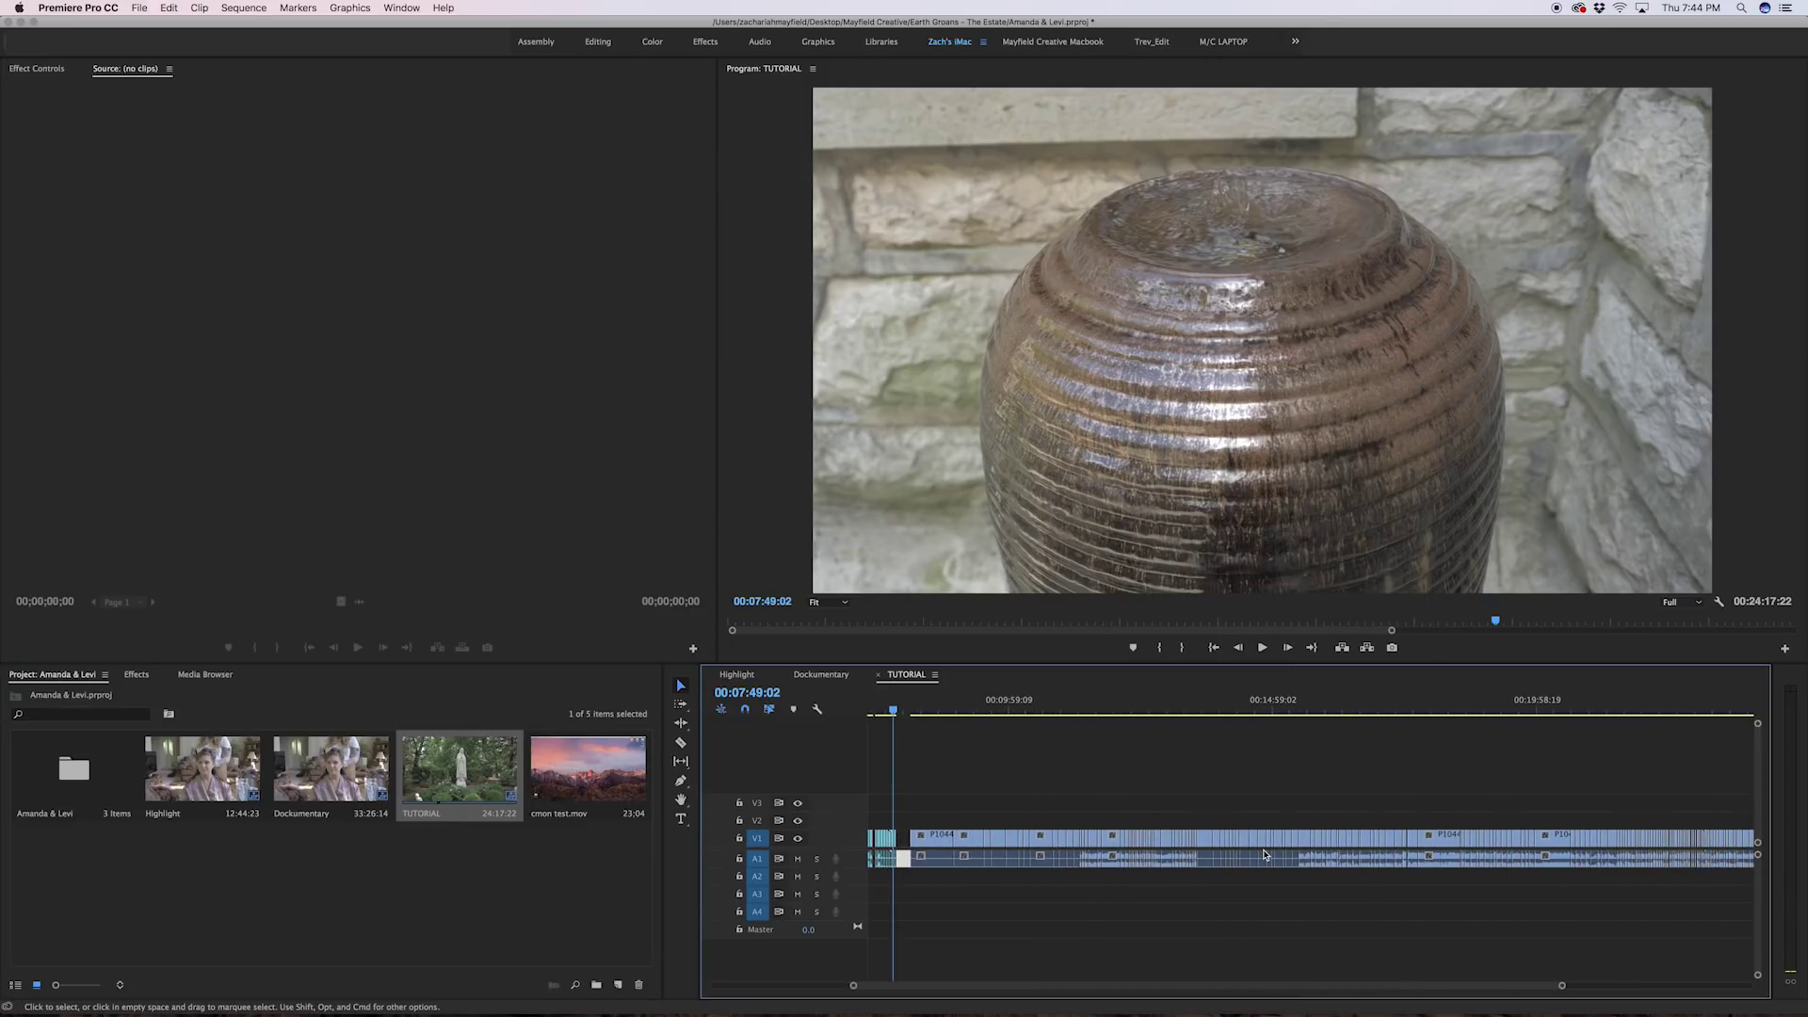
left_click_drag(1094, 811, 1431, 878)
right_click(1345, 844)
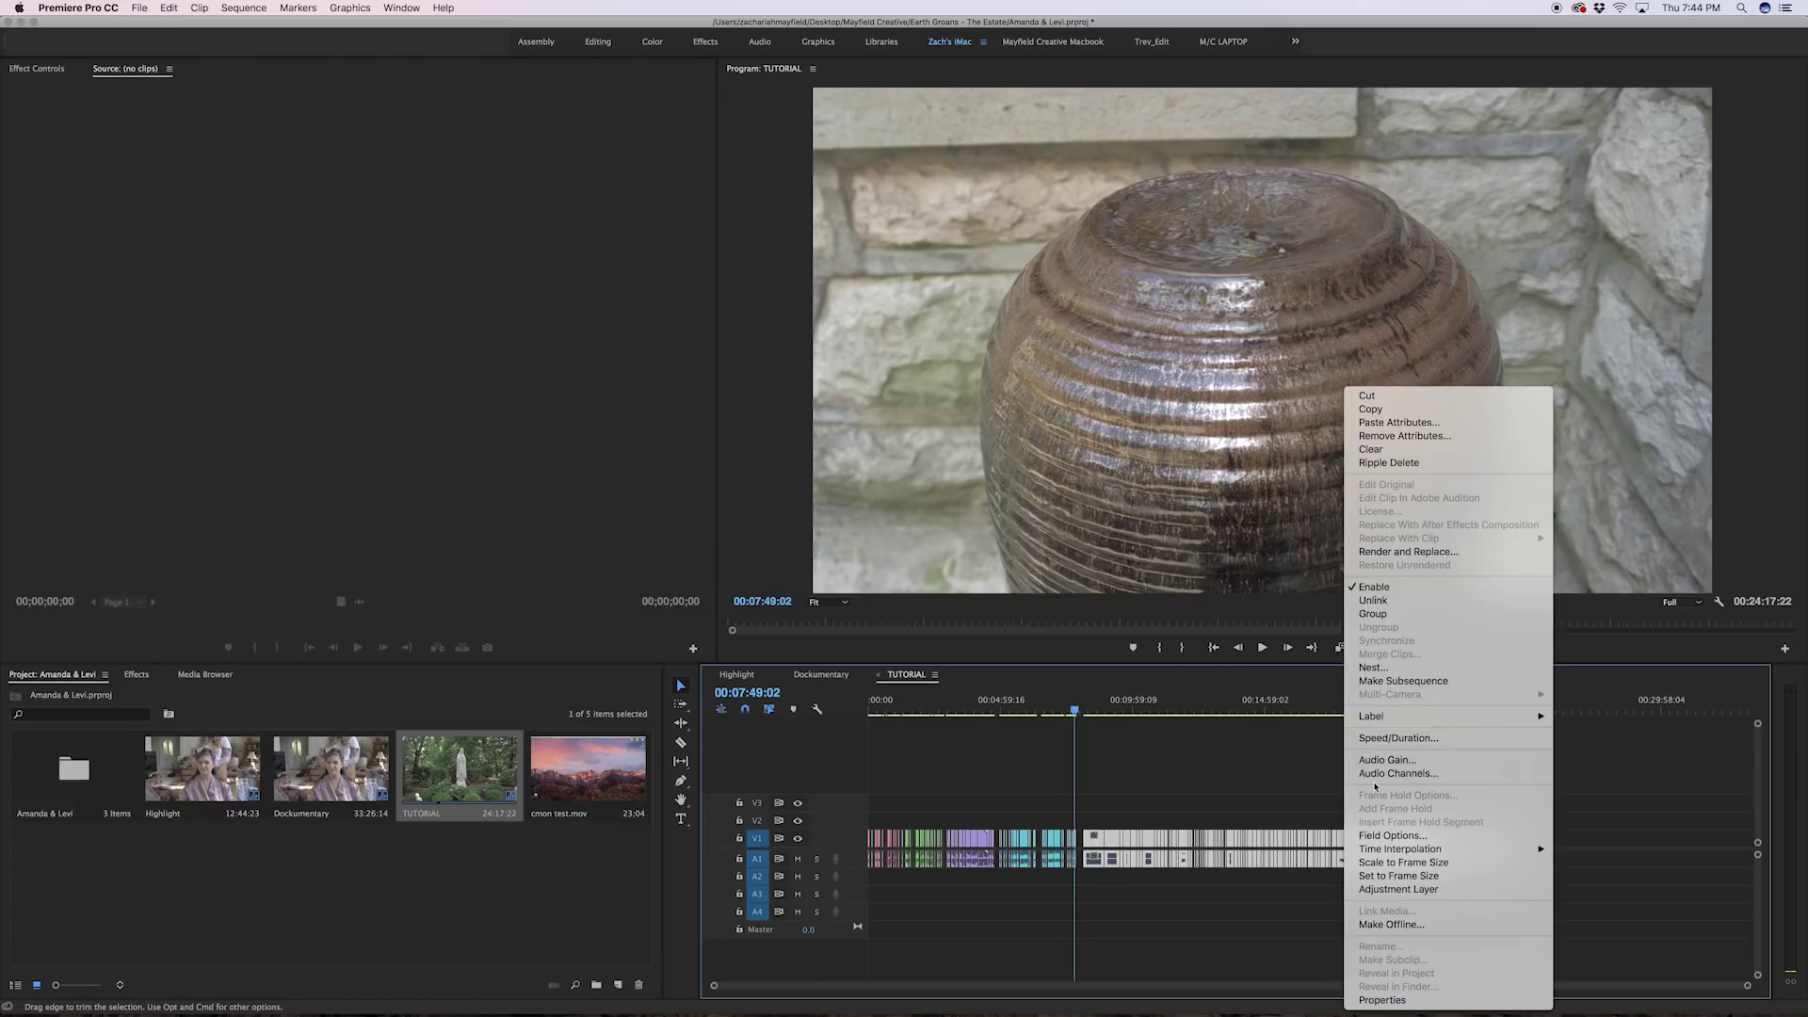
mouse_move(1506, 717)
left_click(1632, 833)
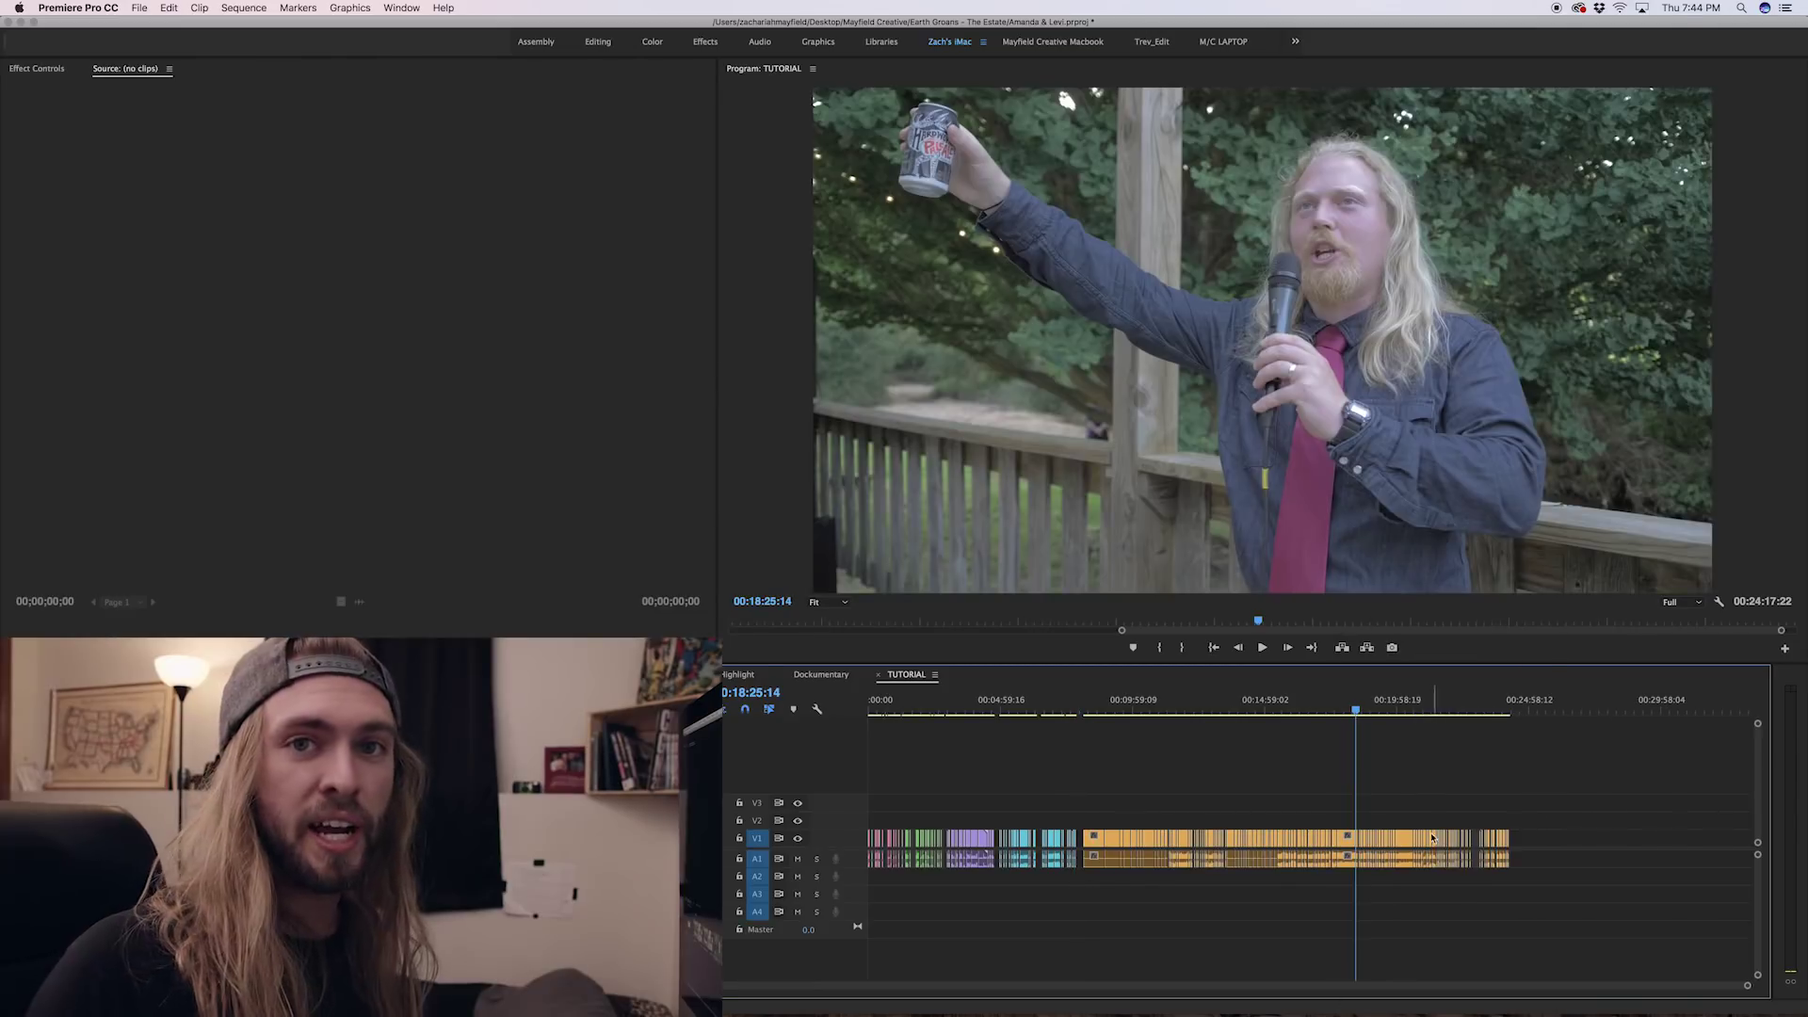